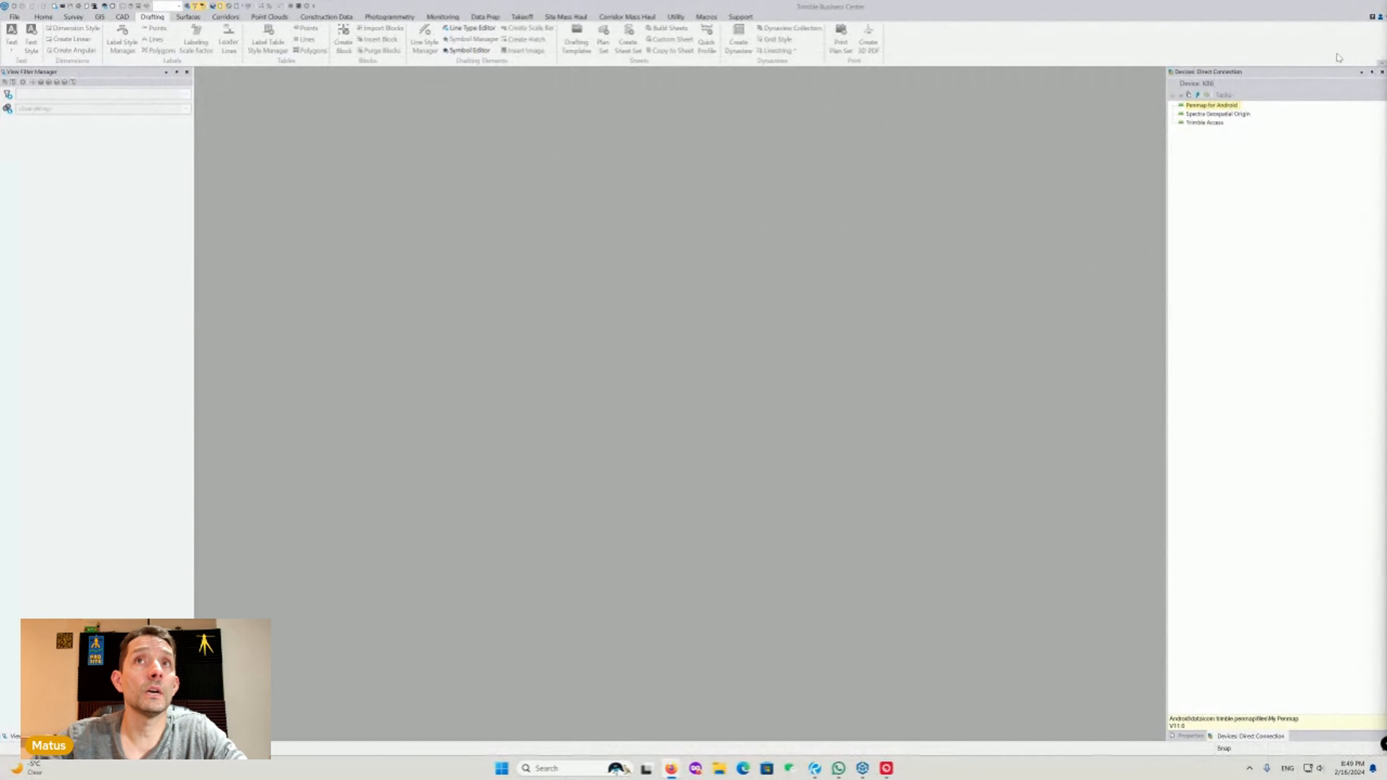
Close the device connection pane and create a new project from the PROSITE - metric template
left_click(1382, 72)
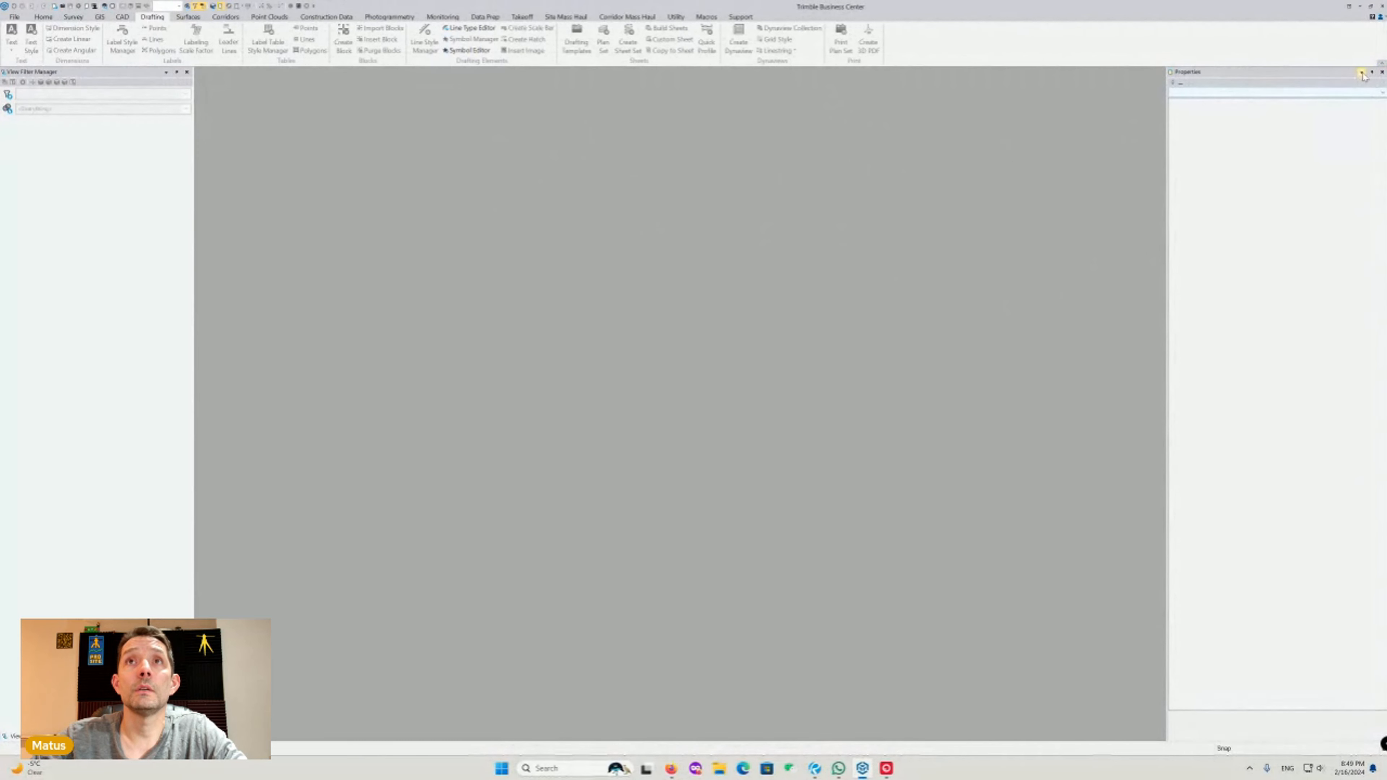
left_click(14, 17)
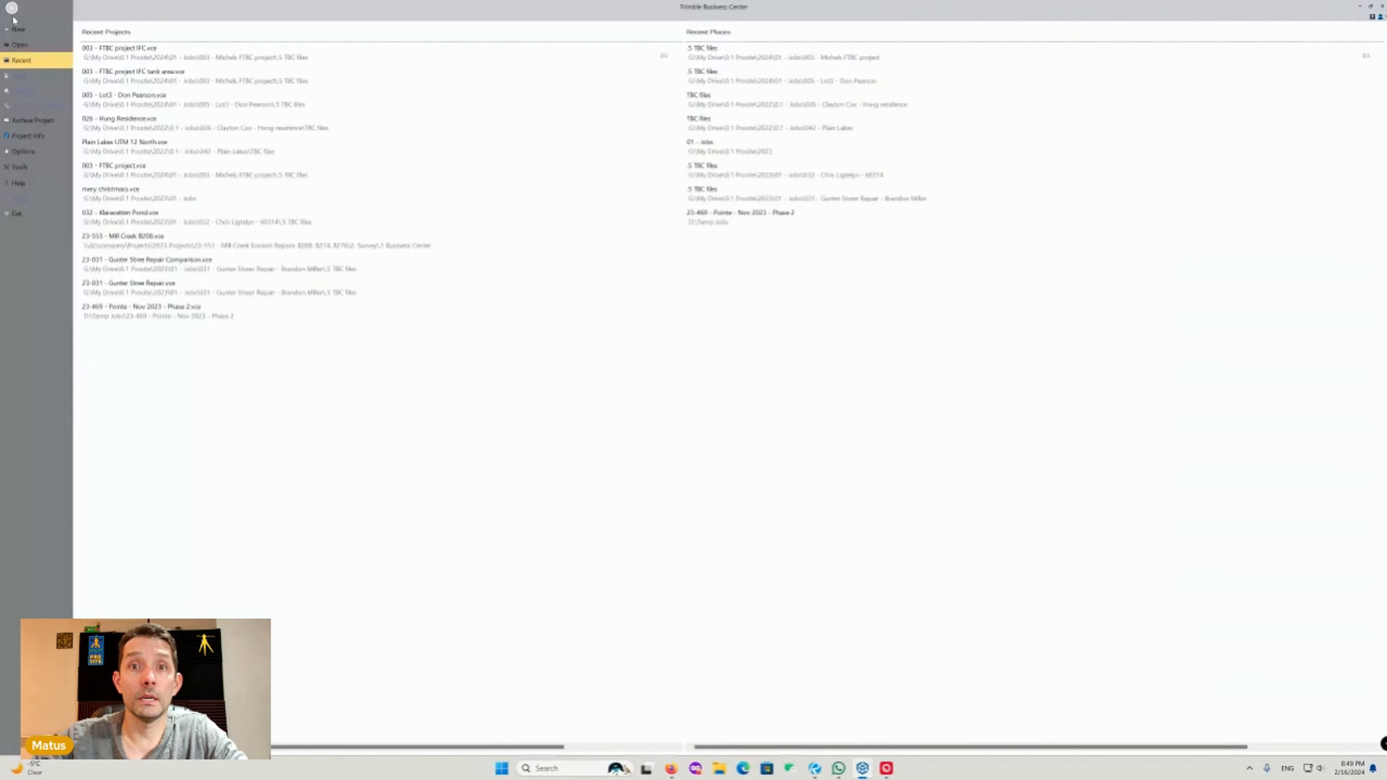
left_click(18, 29)
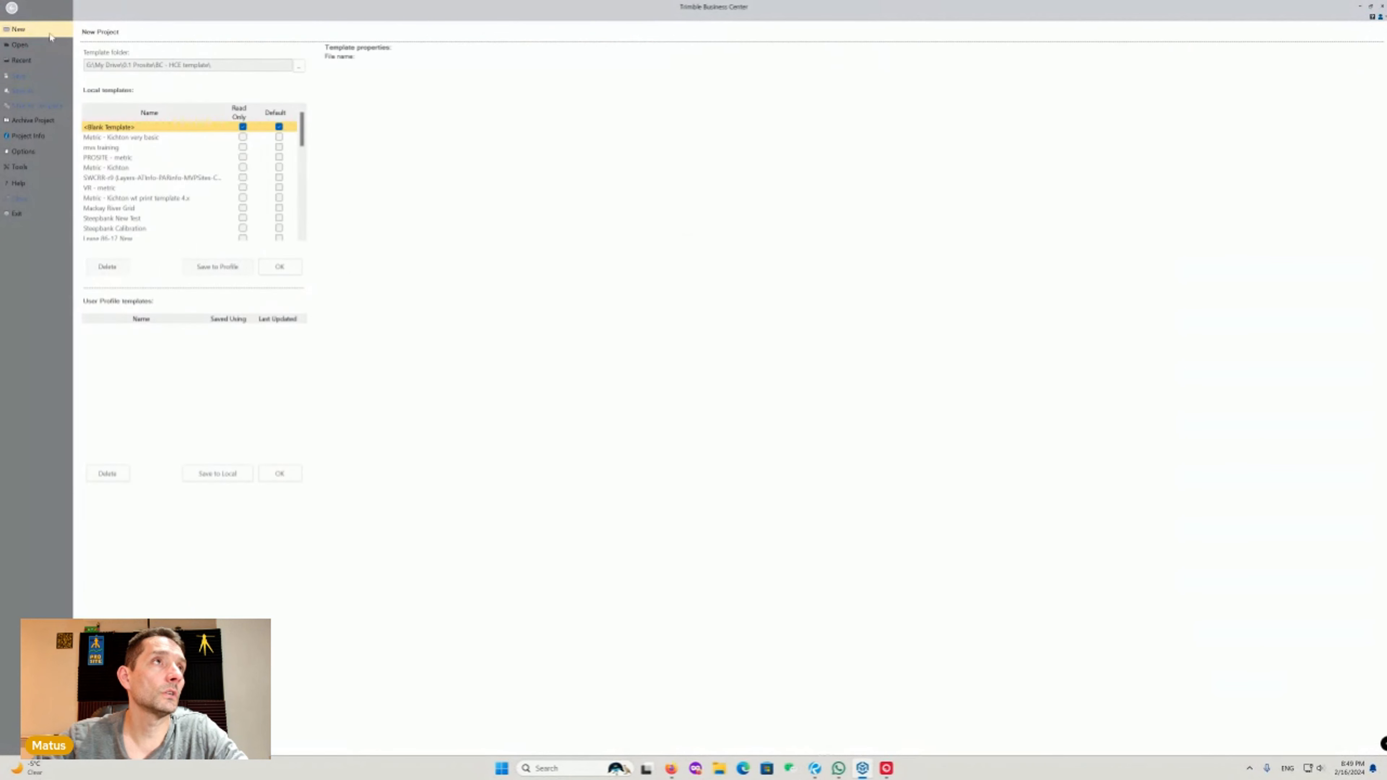
left_click(122, 159)
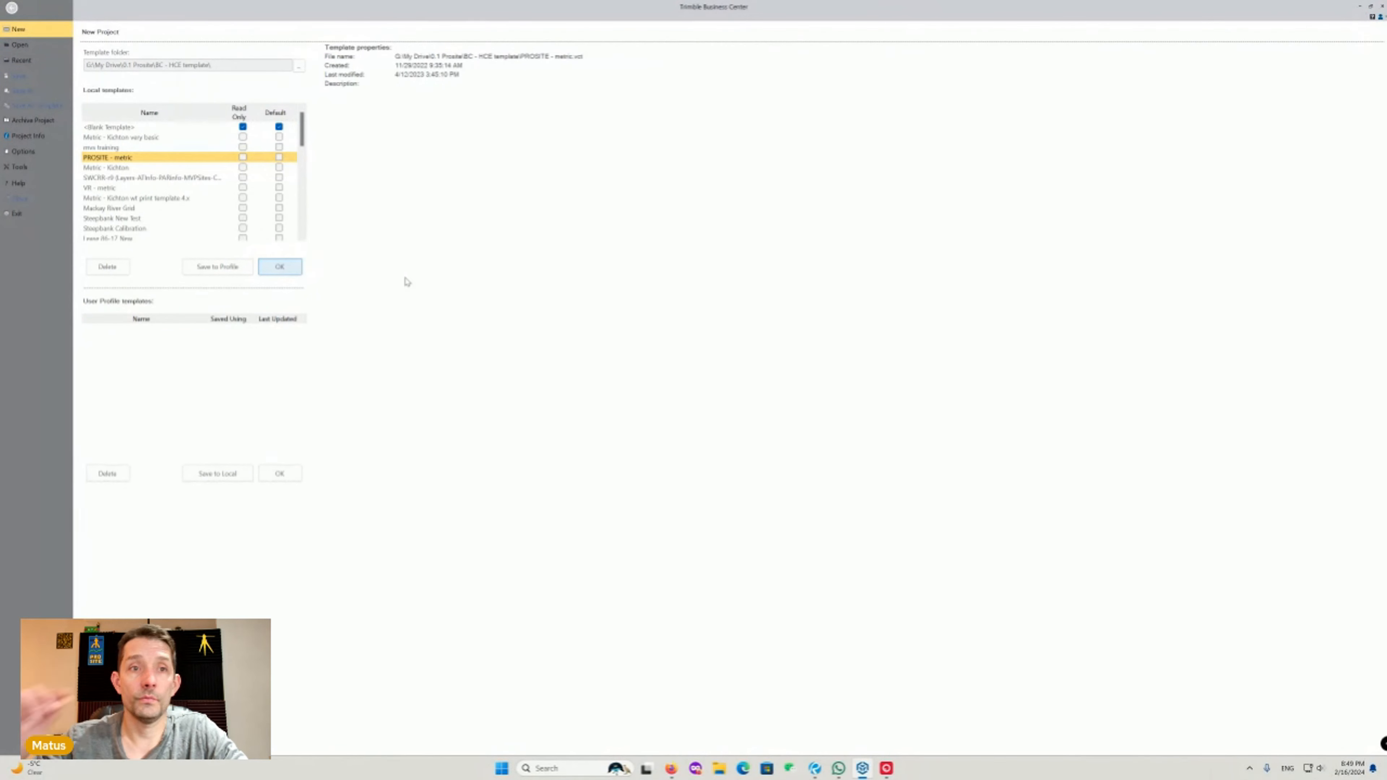
key("Return")
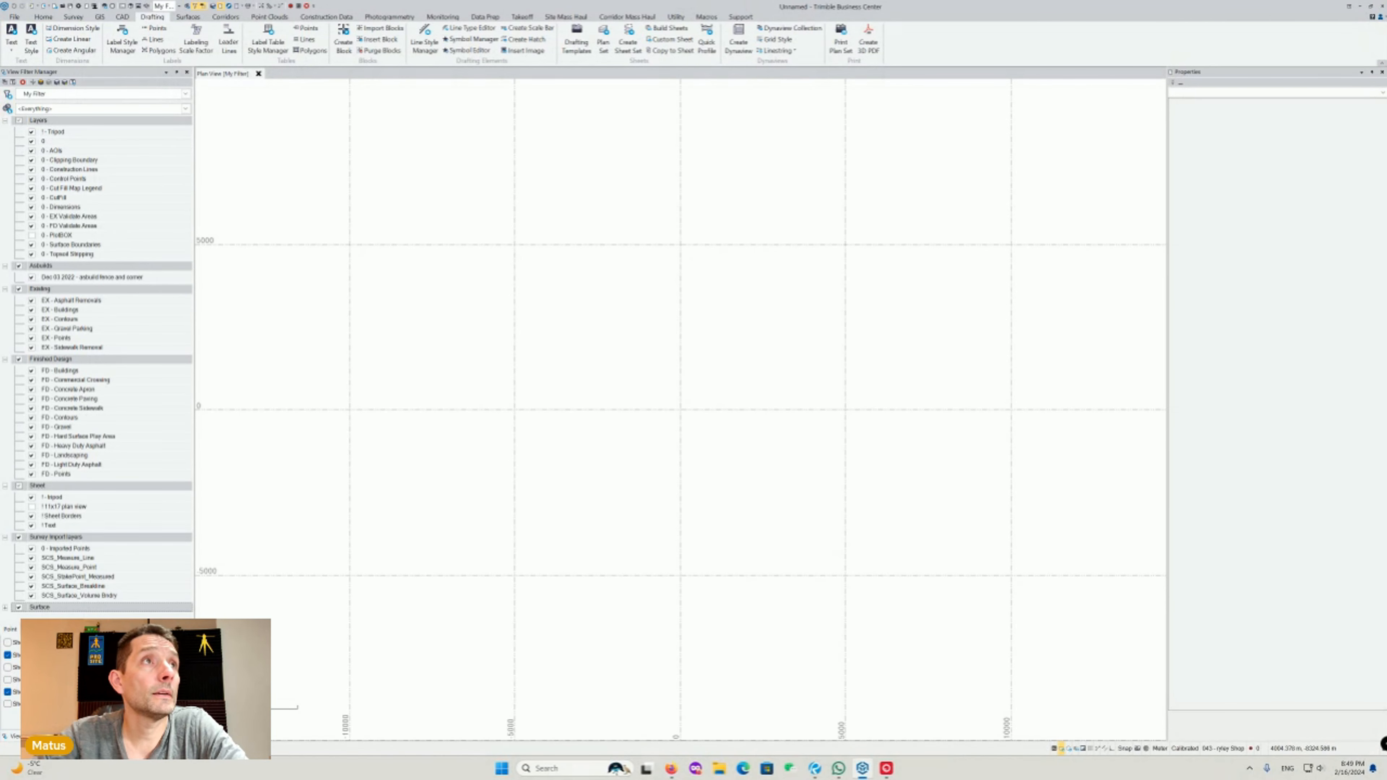
Start a polyline on layer 0 with automatic closing set to Always and points specified individually
scroll(527, 403, "up", 8)
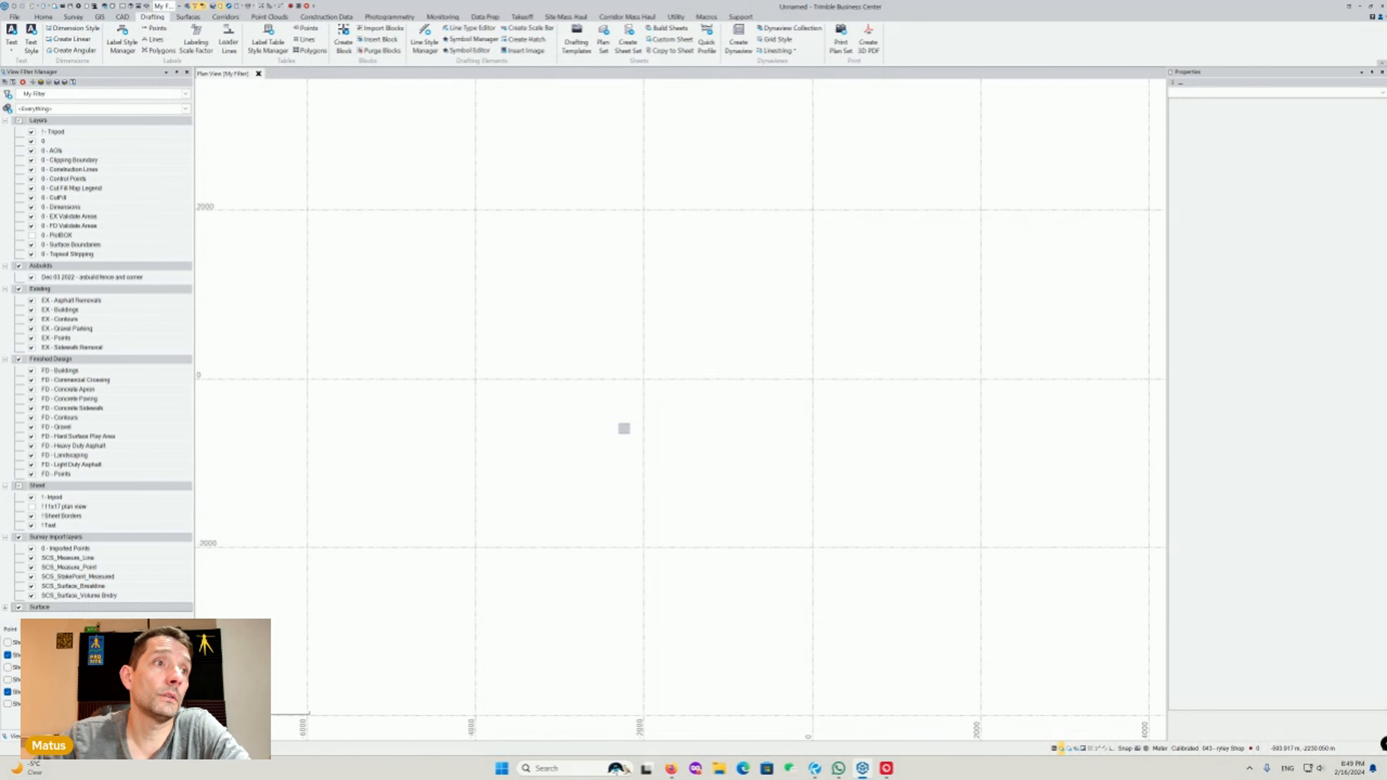
scroll(650, 455, "up", 8)
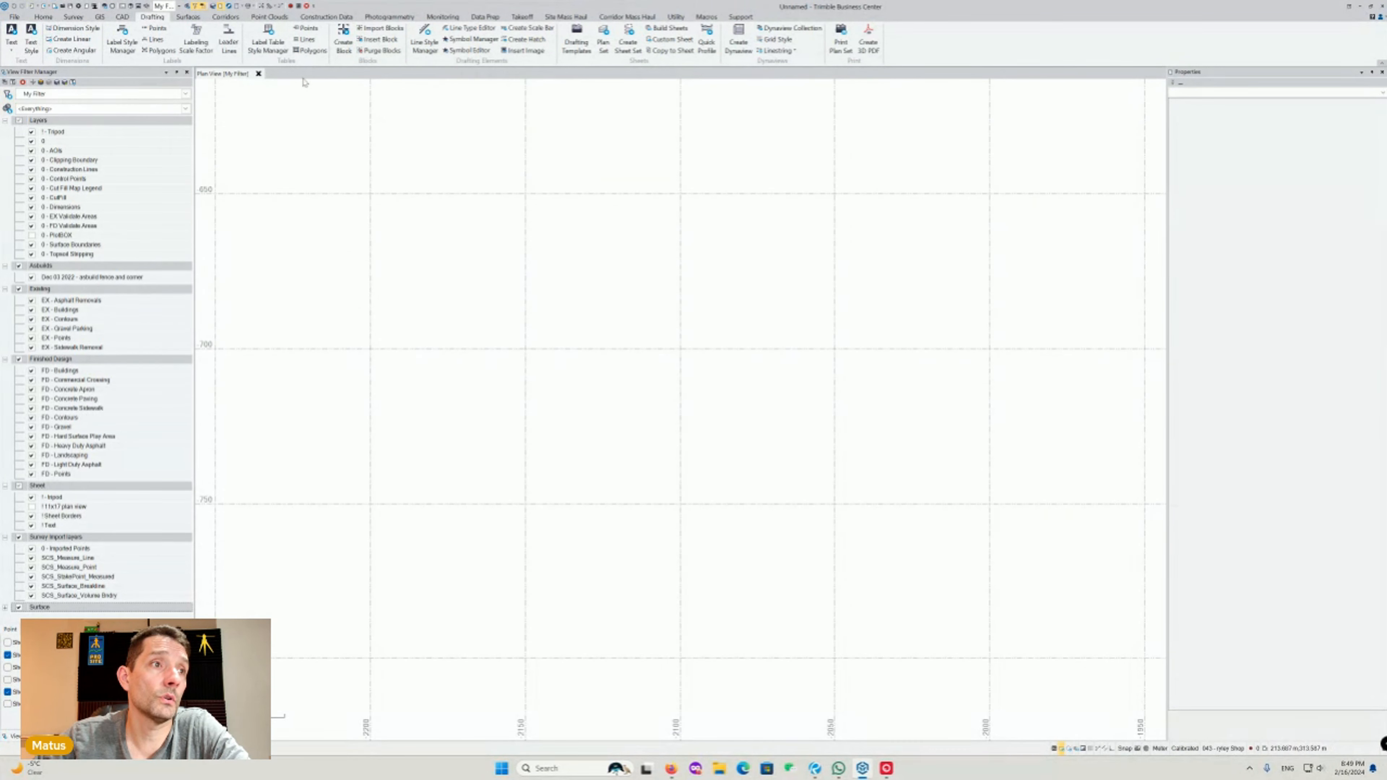
left_click(122, 16)
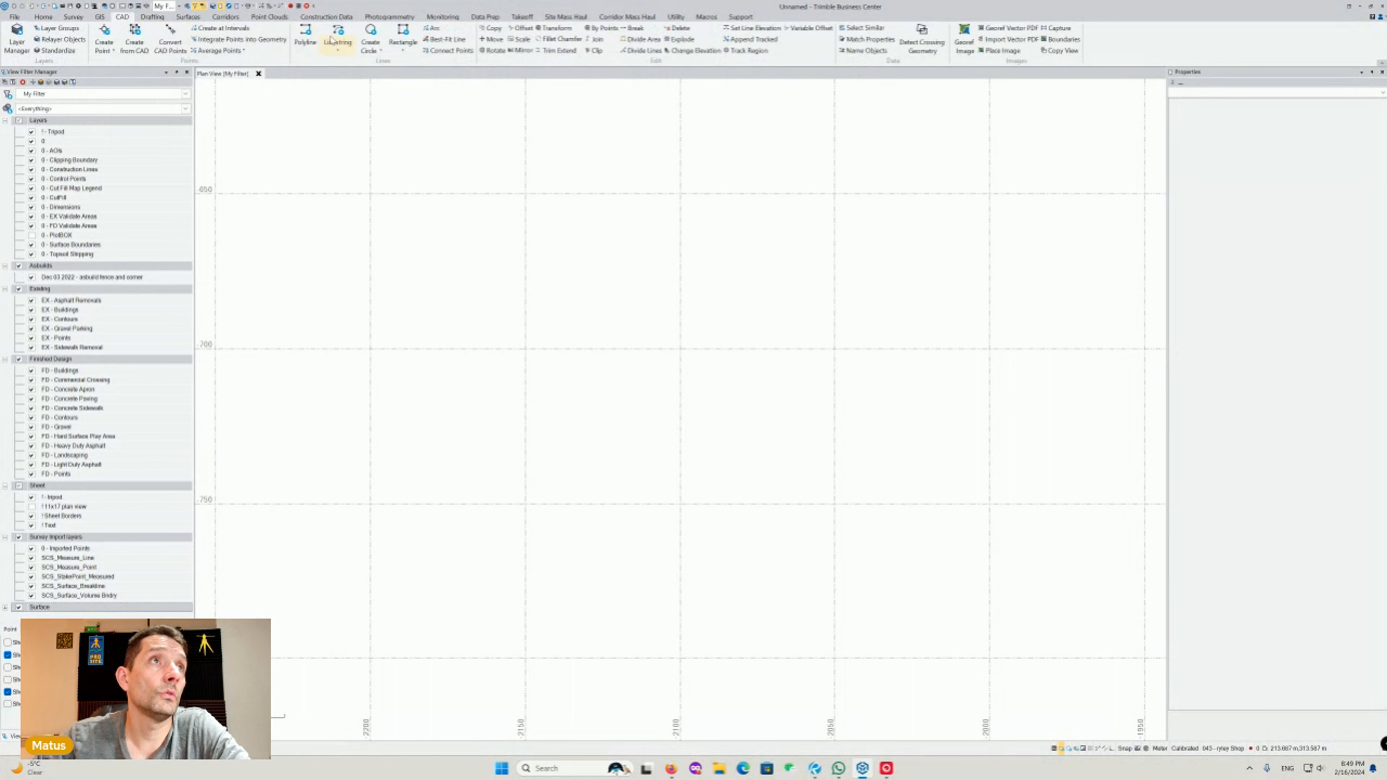
left_click(305, 34)
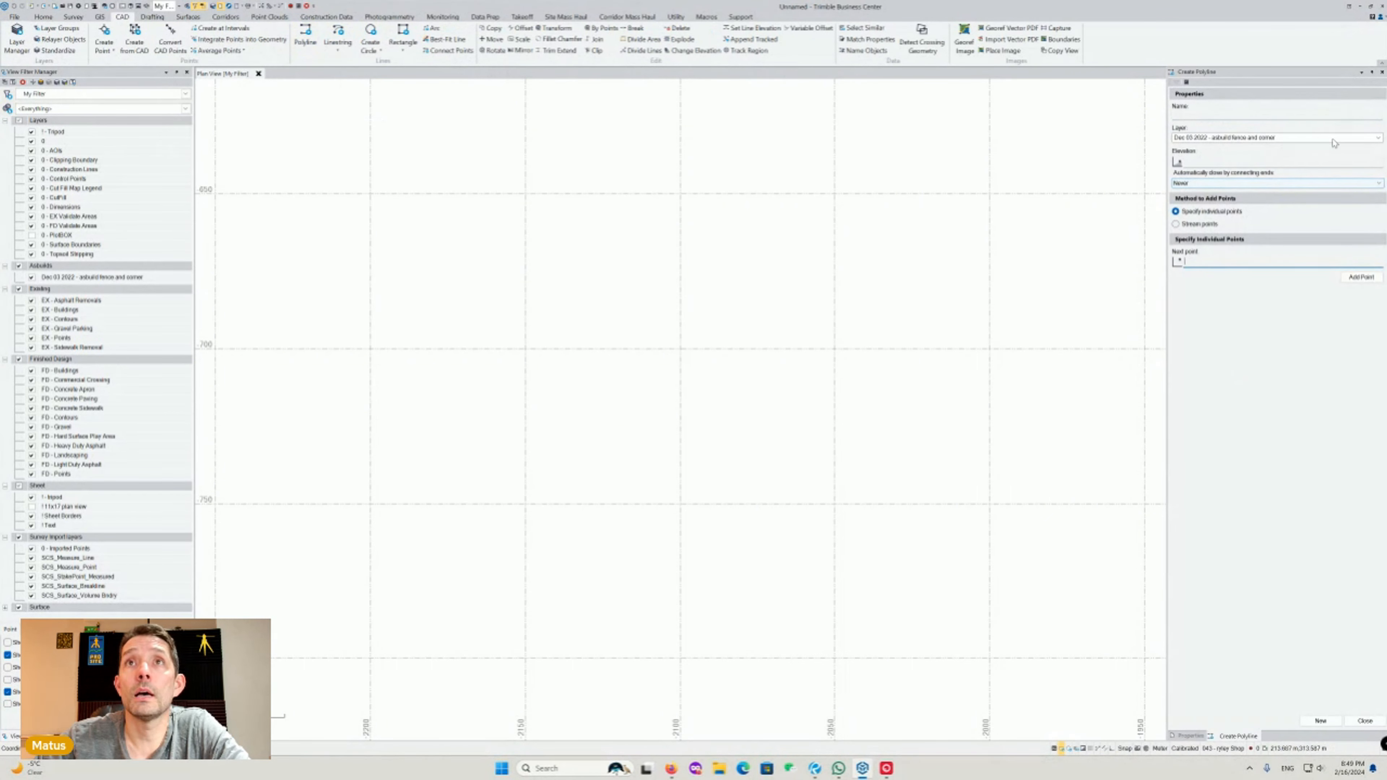
left_click(1375, 137)
scroll(1287, 169, "up", 5)
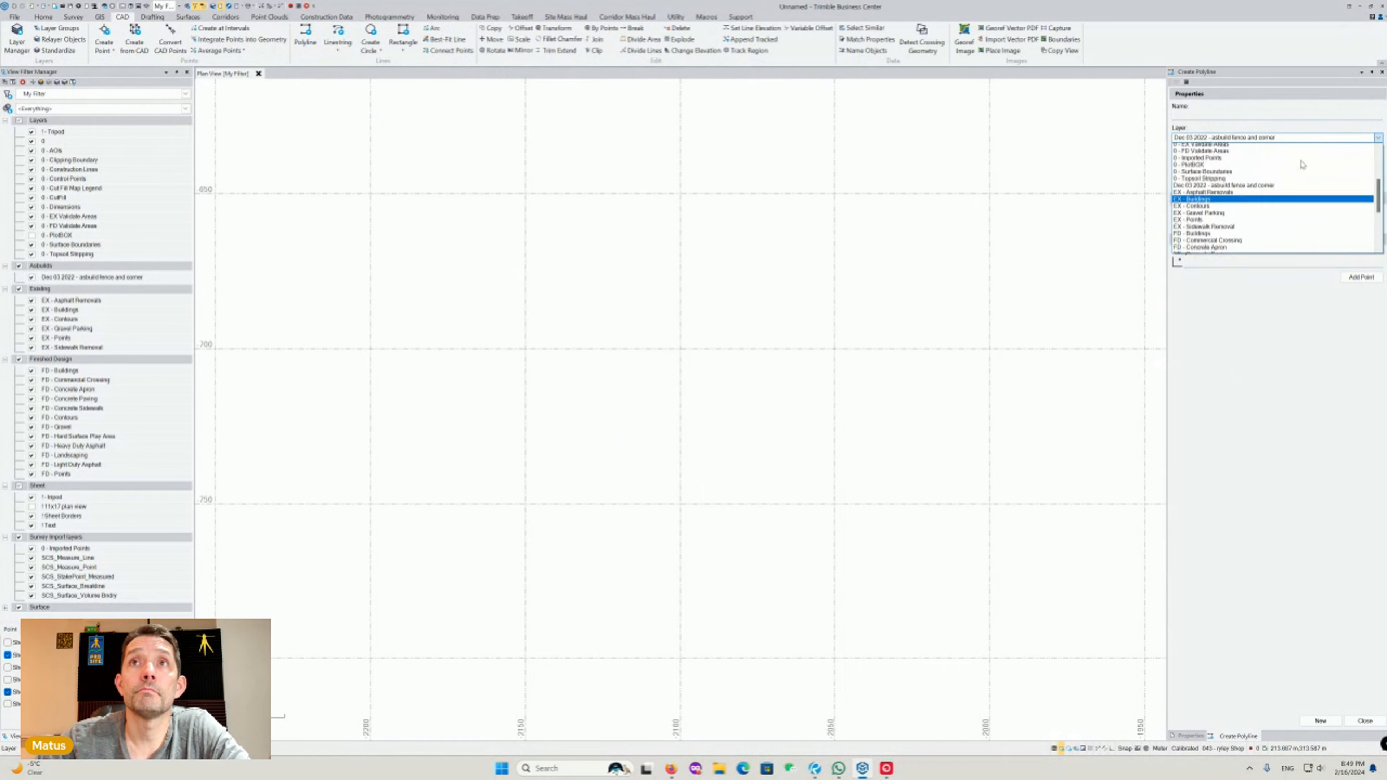
left_click(1284, 181)
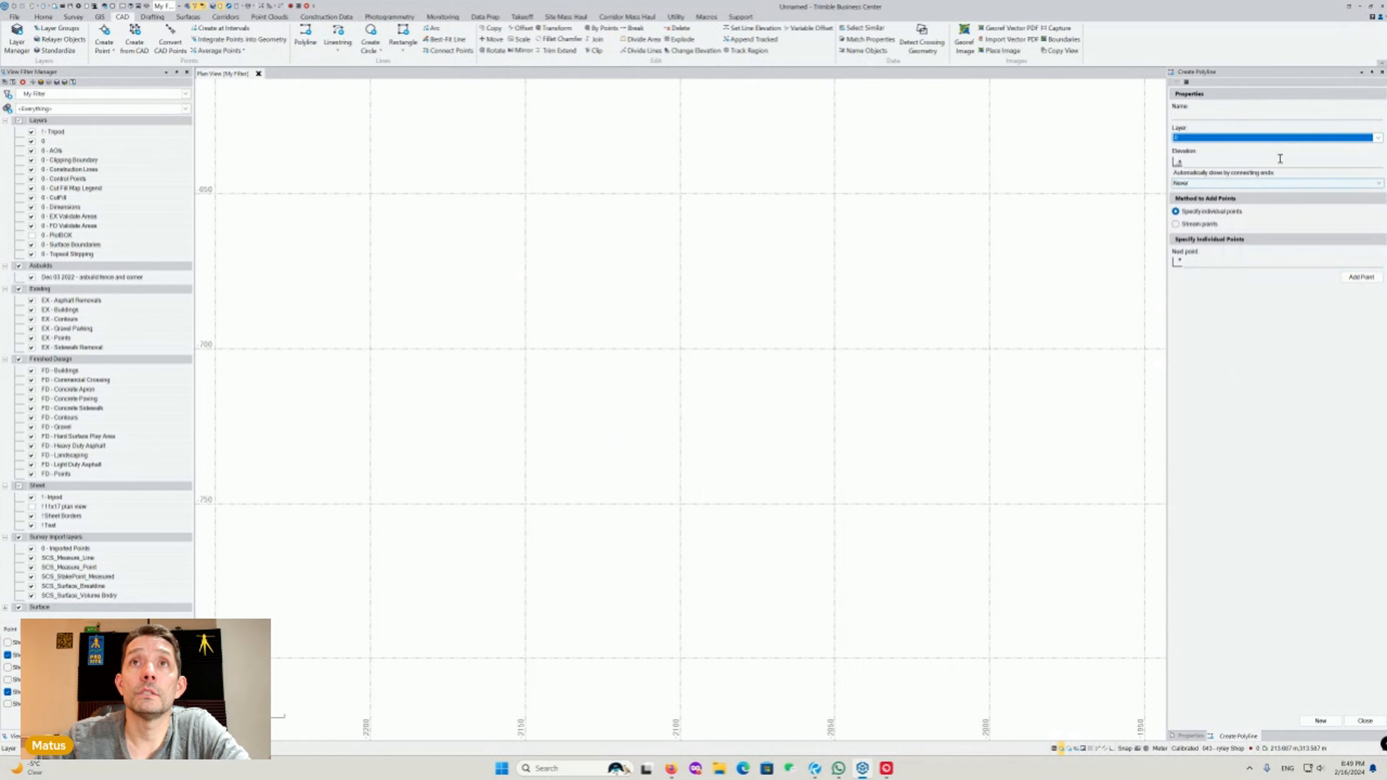
left_click(1256, 184)
left_click(1240, 204)
left_click(1221, 262)
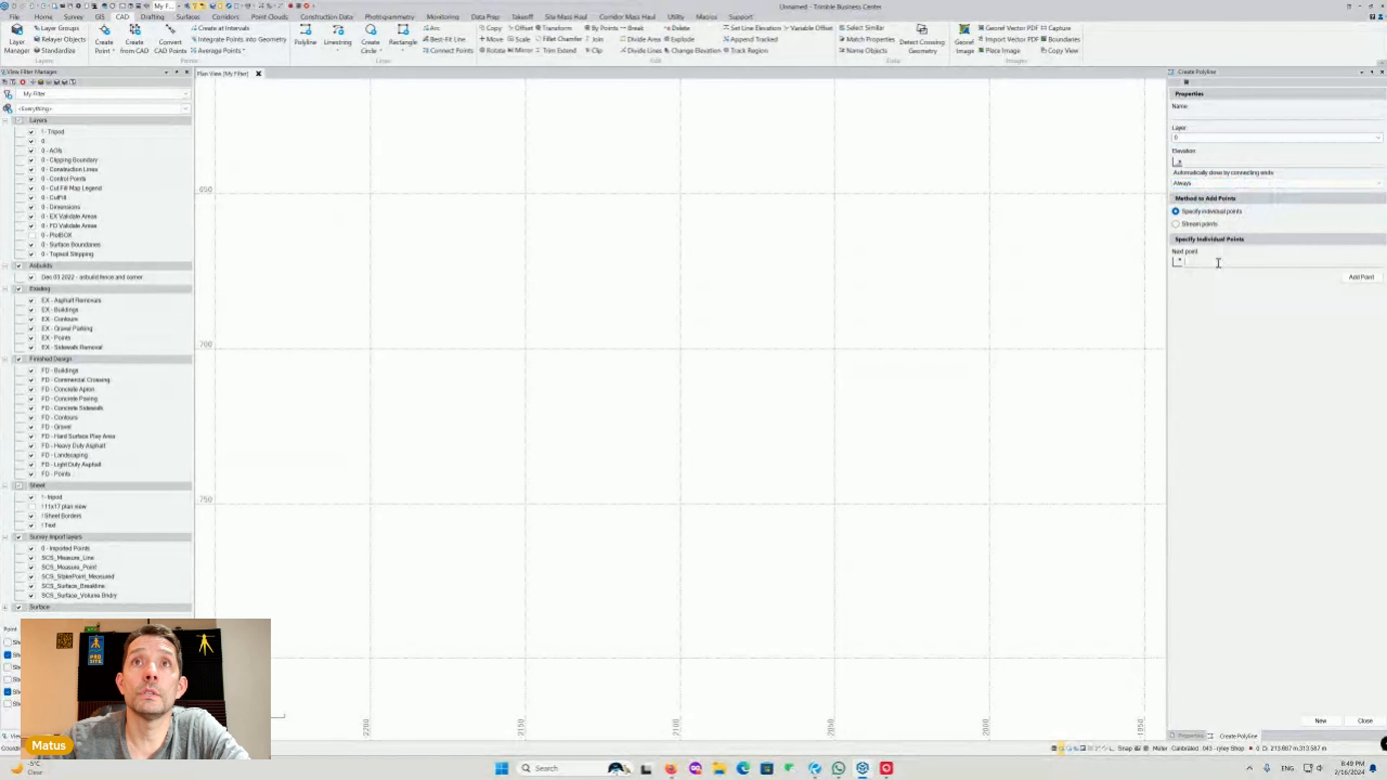
Draw a closed four-sided polyline about 90 m wide and 68 m high in the middle of the plan view
left_click(599, 276)
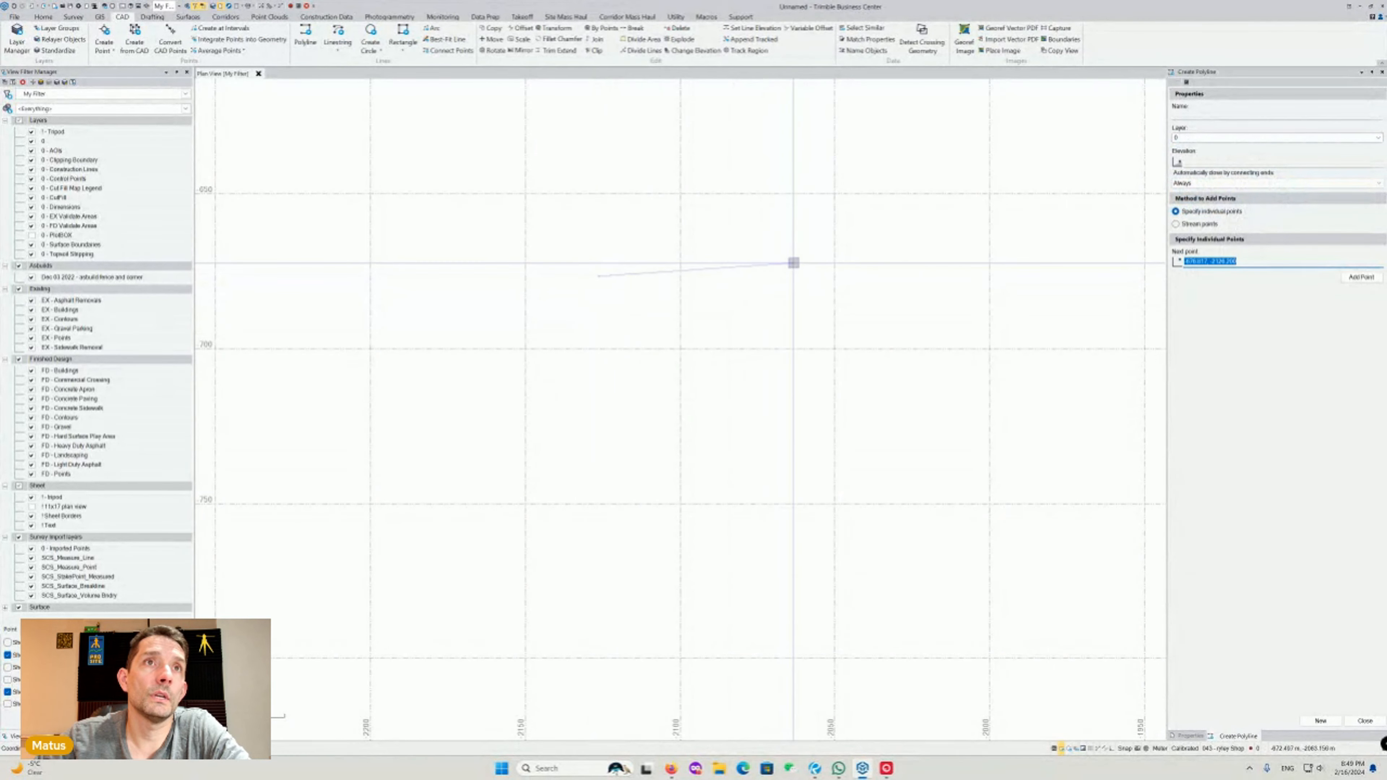
left_click(793, 263)
left_click(841, 441)
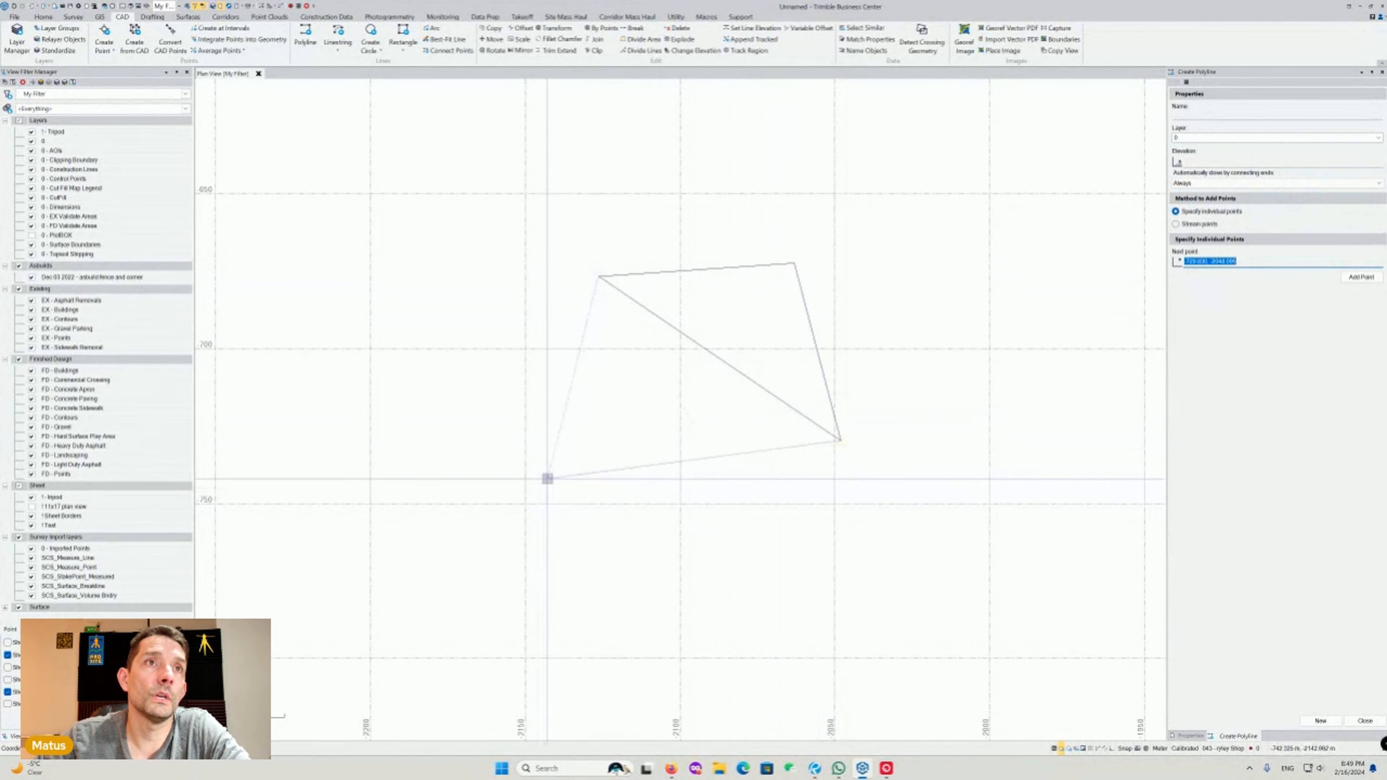
left_click(560, 473)
left_click(1321, 722)
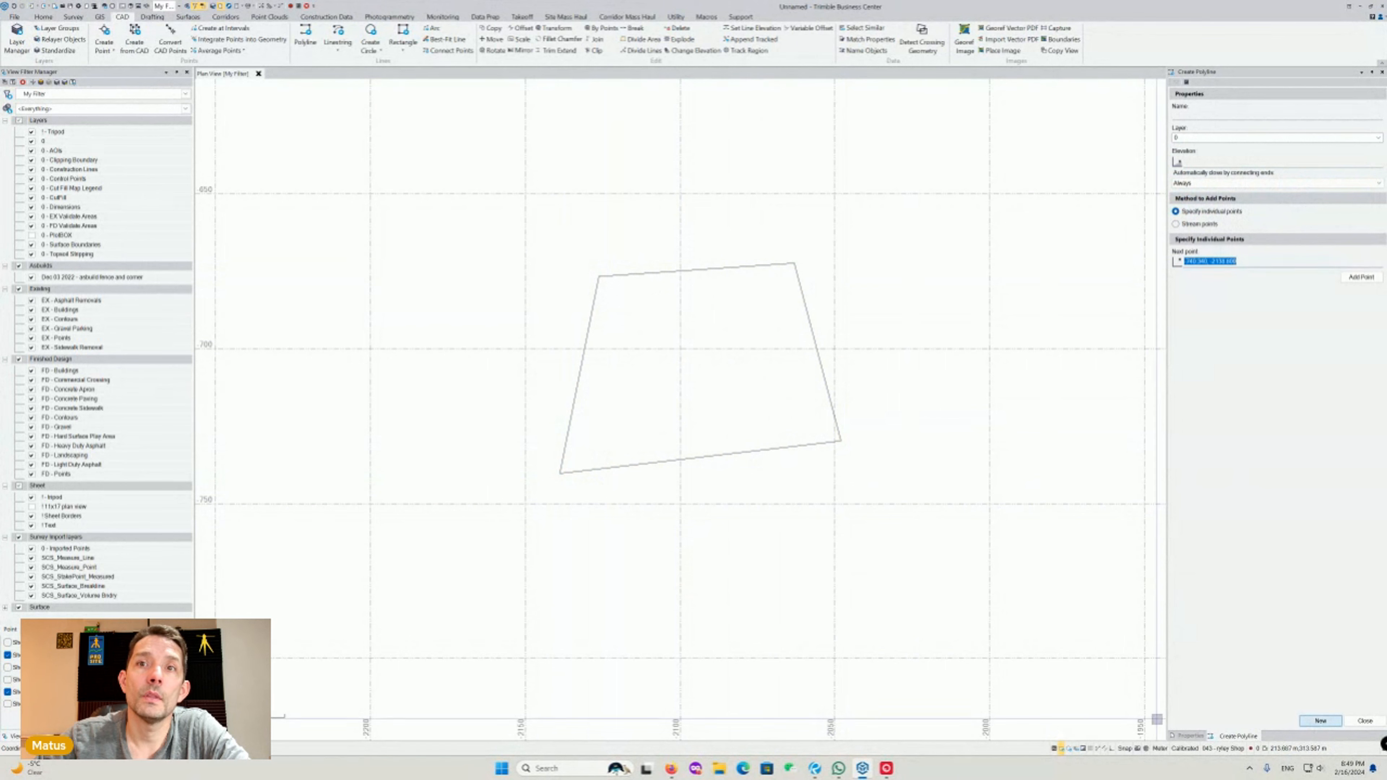
Draw a second closed four-sided polyline about 118 m wide and 51 m high just below the first, and finish the polyline command
left_click(581, 490)
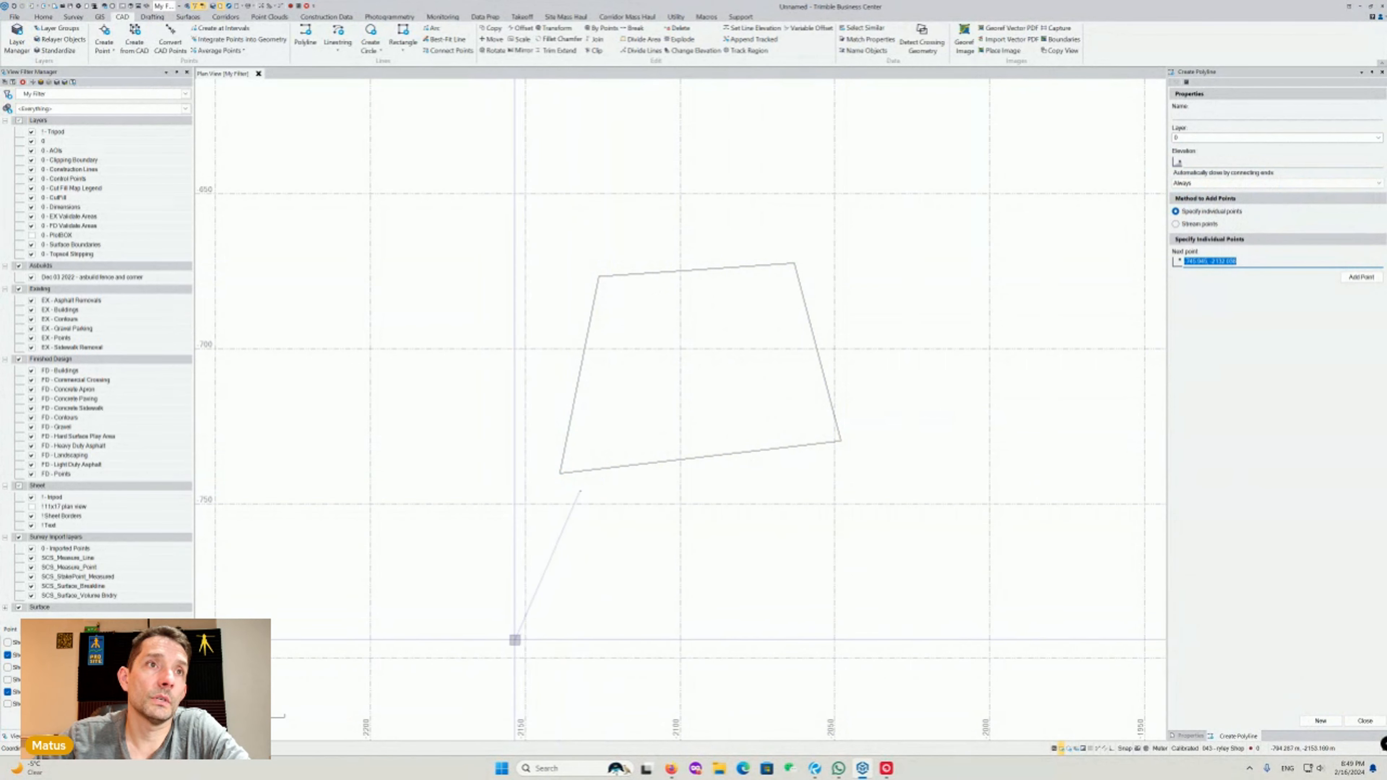
left_click(528, 642)
left_click(897, 646)
left_click(879, 487)
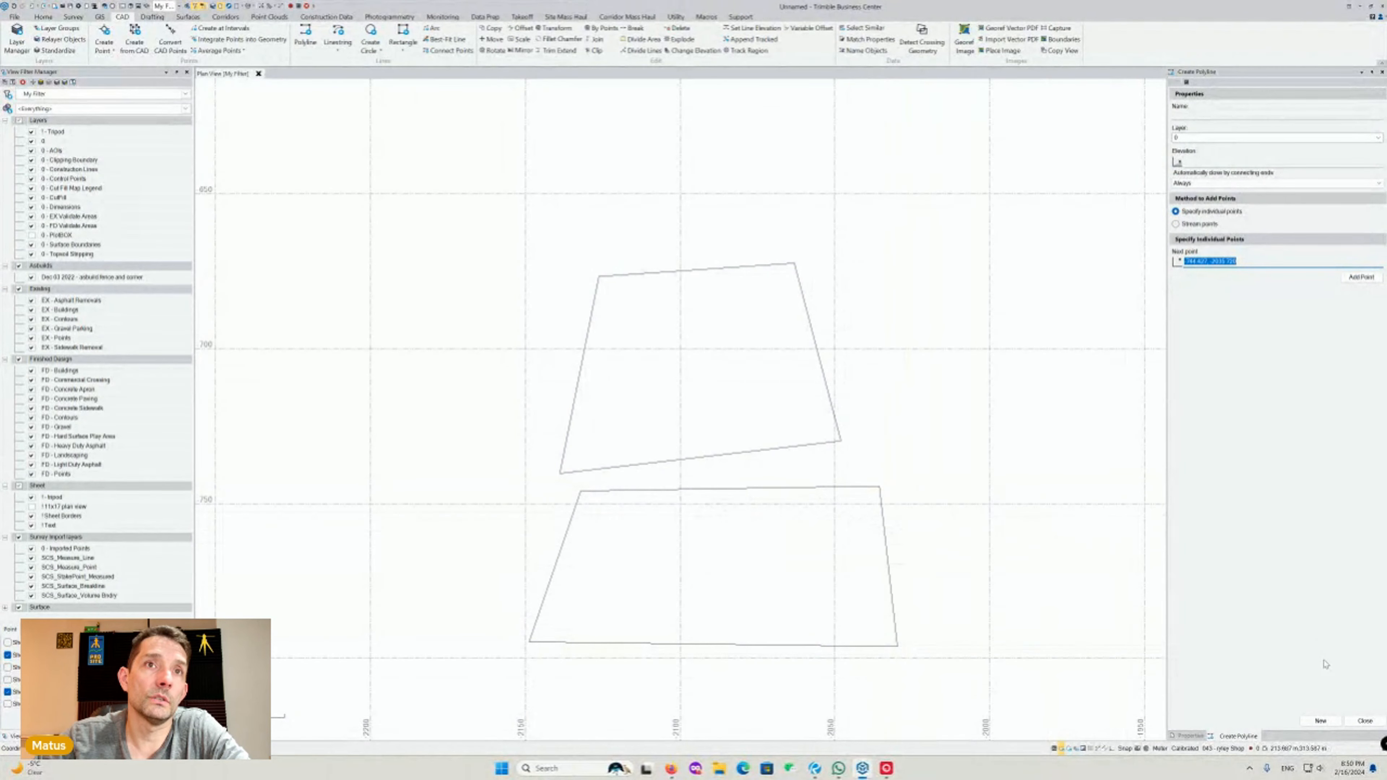
left_click(1366, 722)
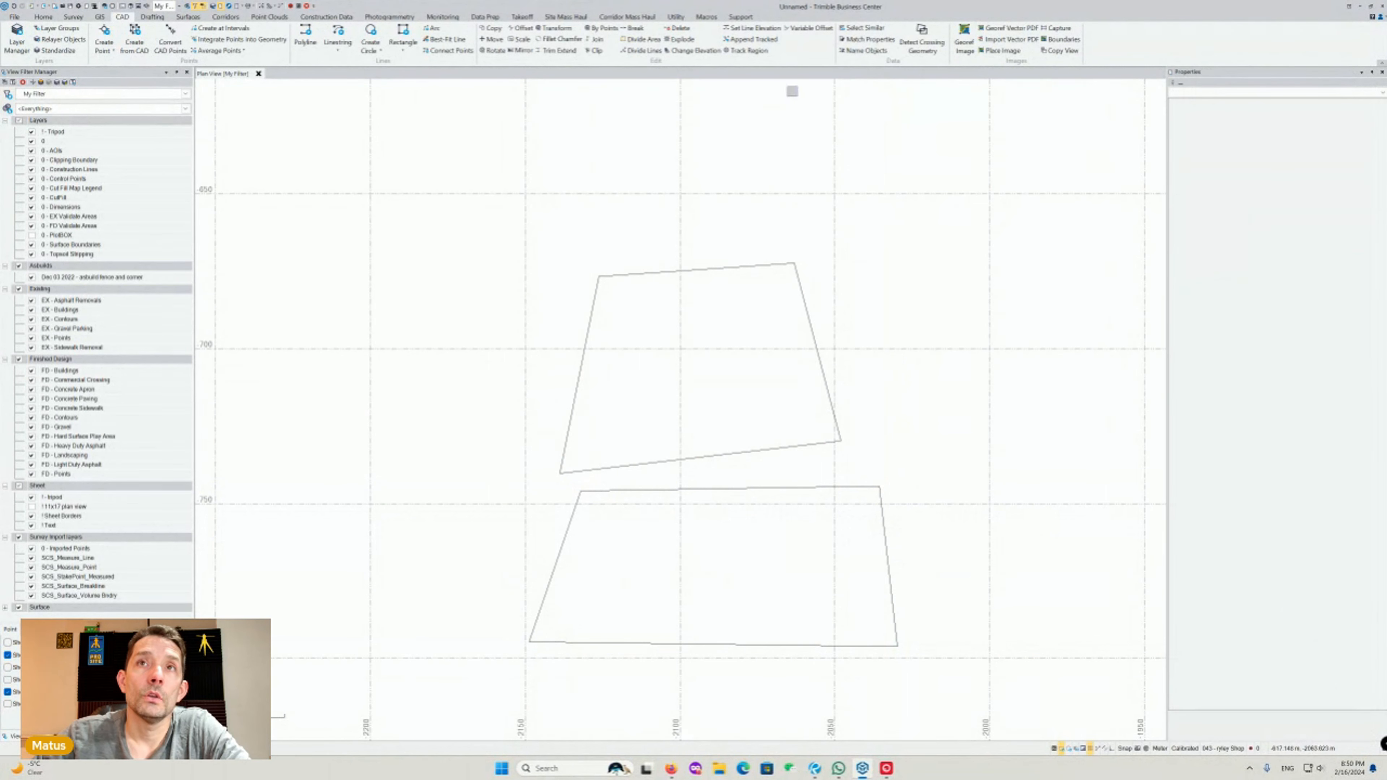
Start a hatch with the upper polygon as its boundary and choose the predefined EARTH pattern
scroll(657, 218, "up", 4)
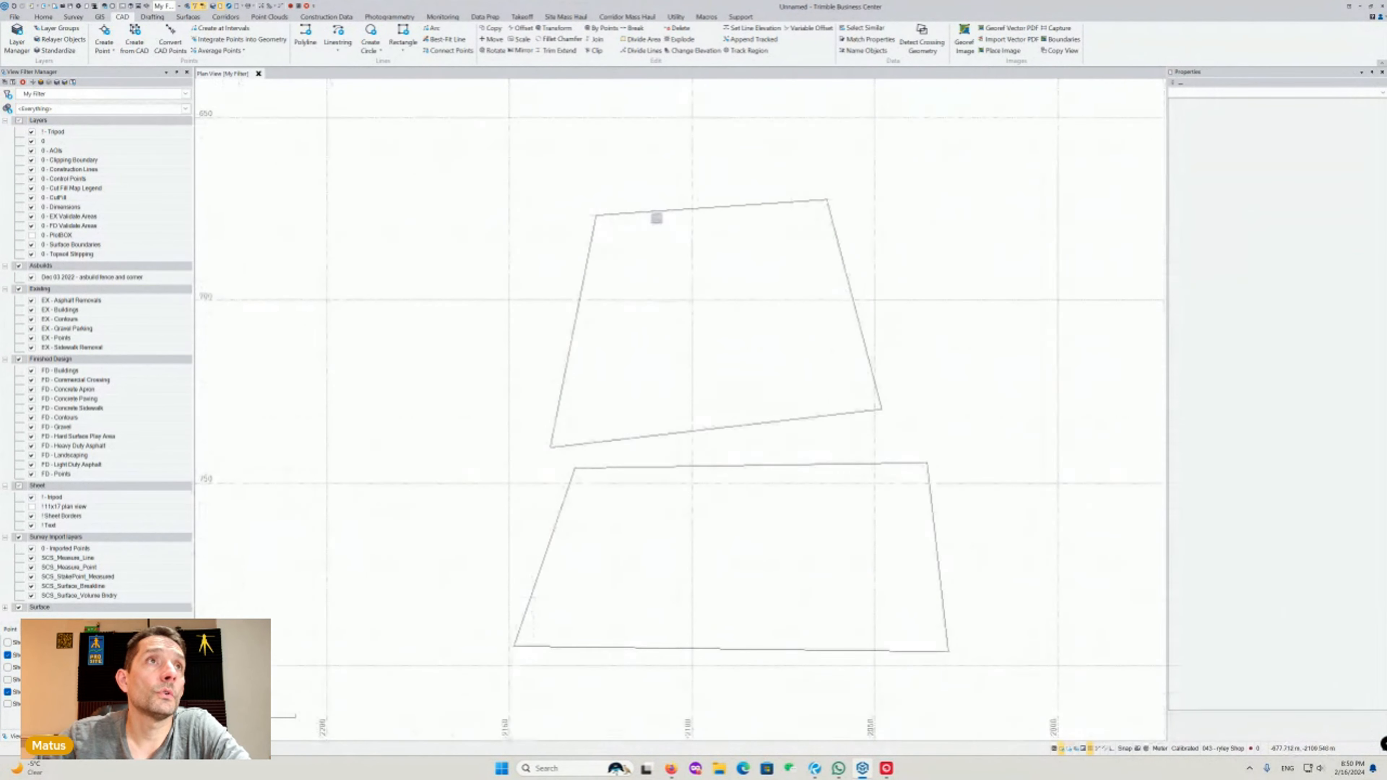
middle_click_drag(651, 217, 650, 211)
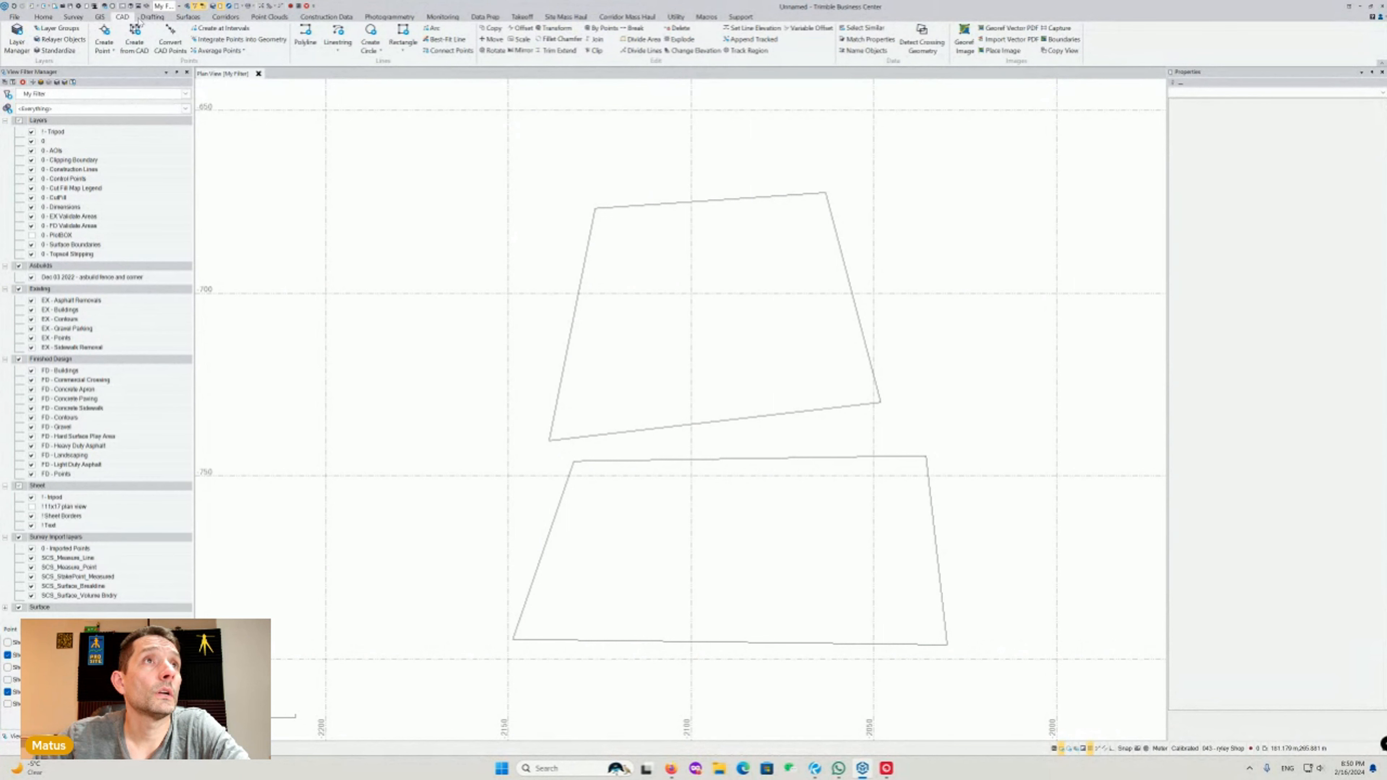
left_click(151, 17)
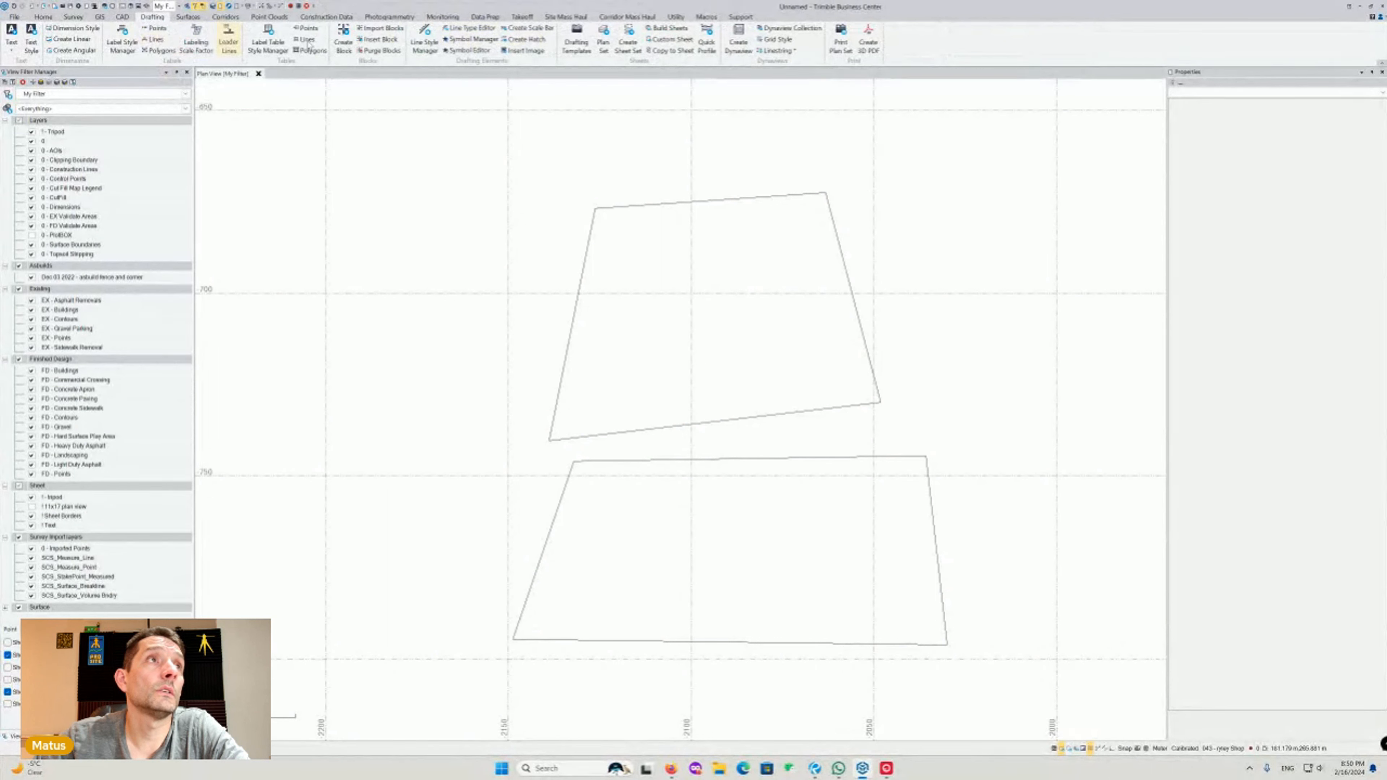
left_click(526, 39)
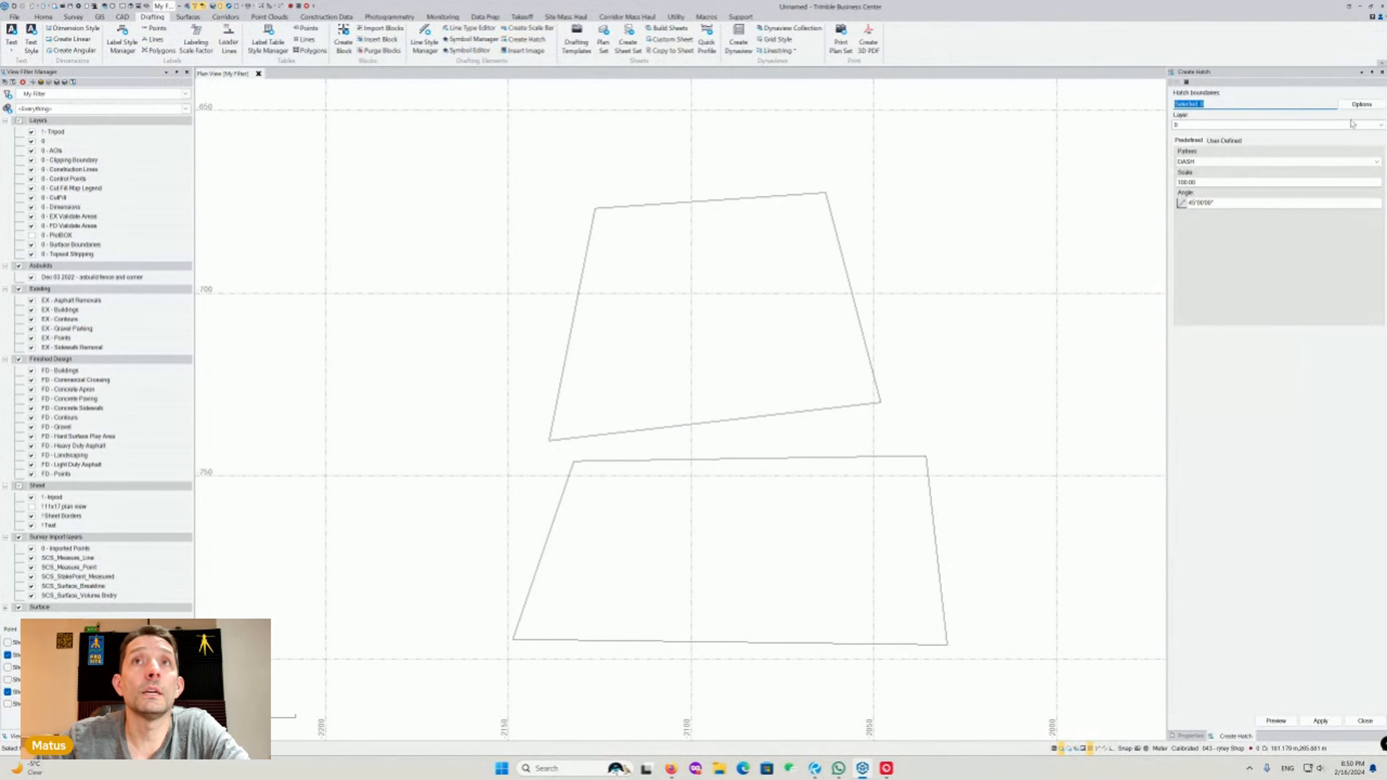
left_click(838, 236)
left_click(1208, 160)
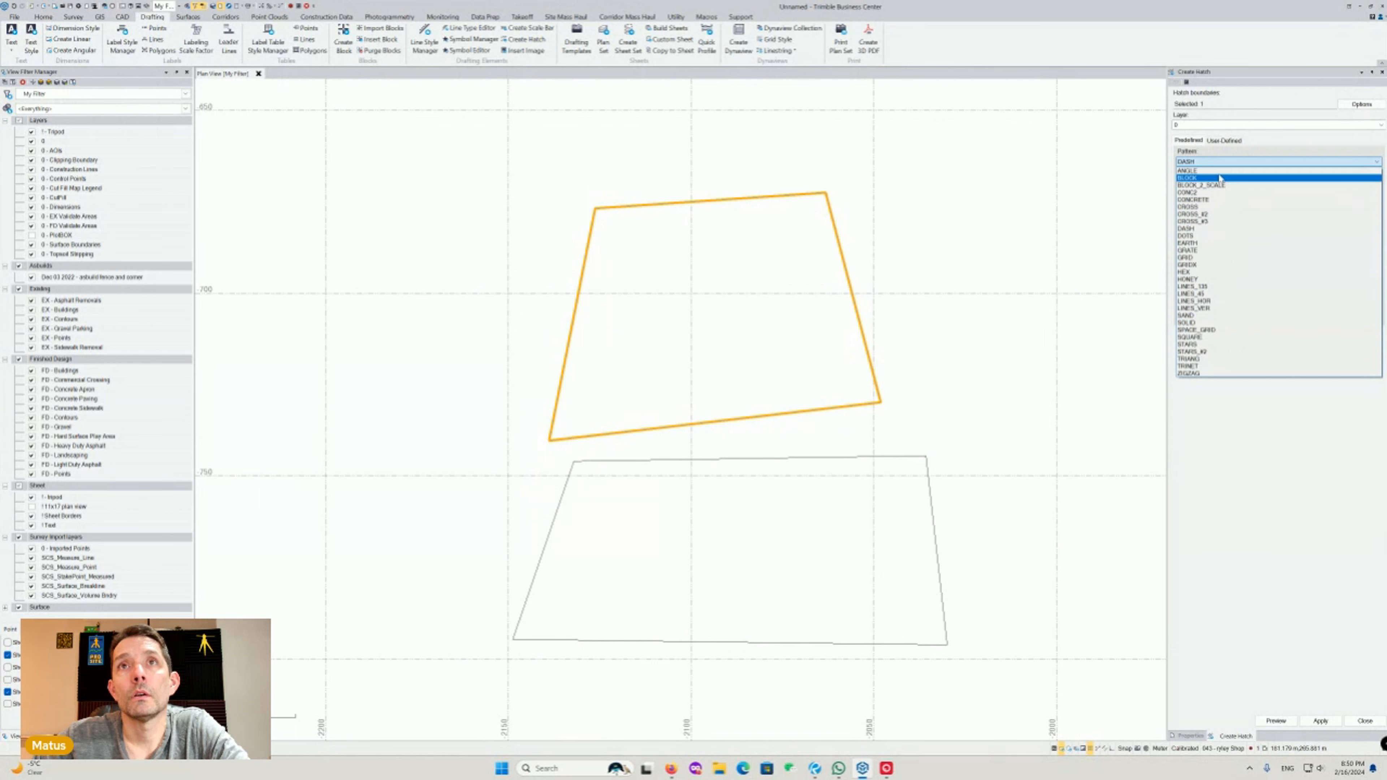
left_click(1226, 242)
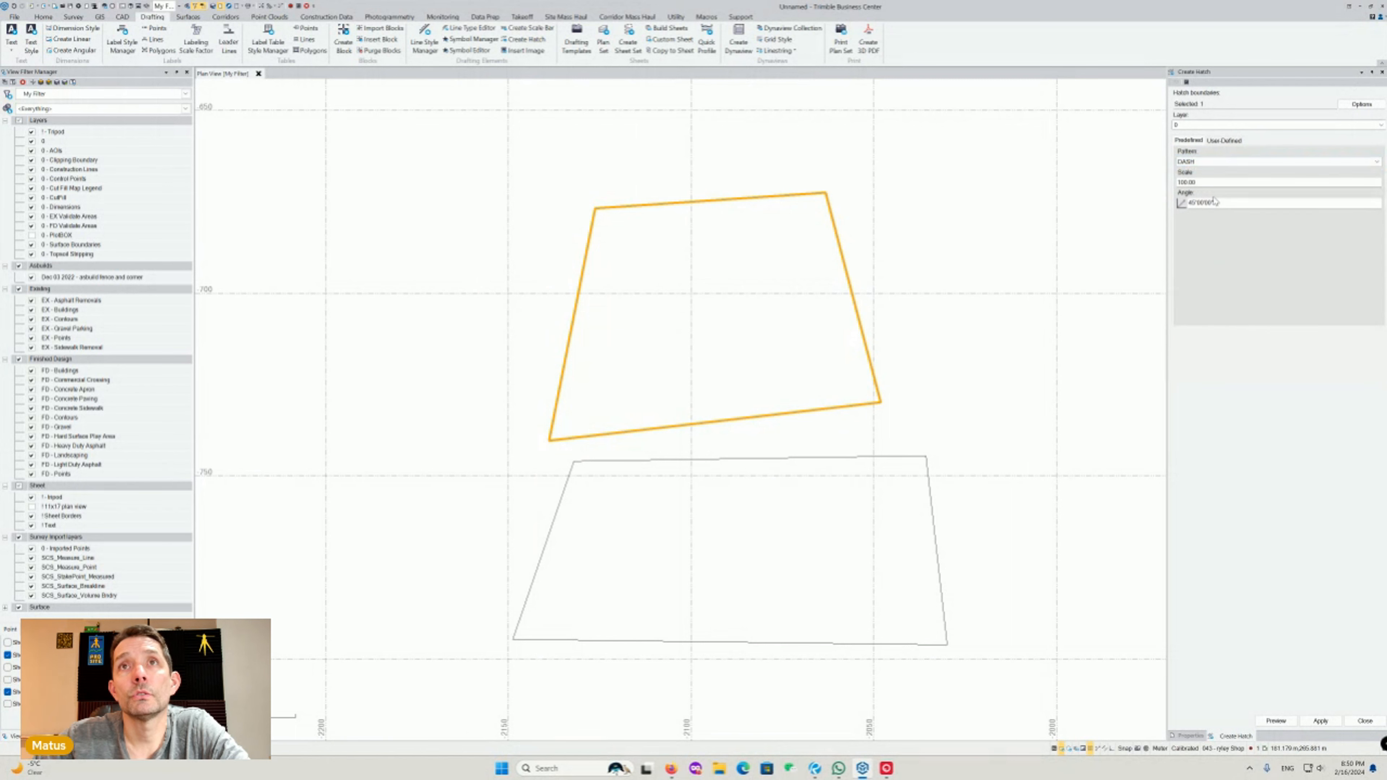
Set the hatch scale to 50 and preview the pattern inside the upper polygon
left_click(1193, 182)
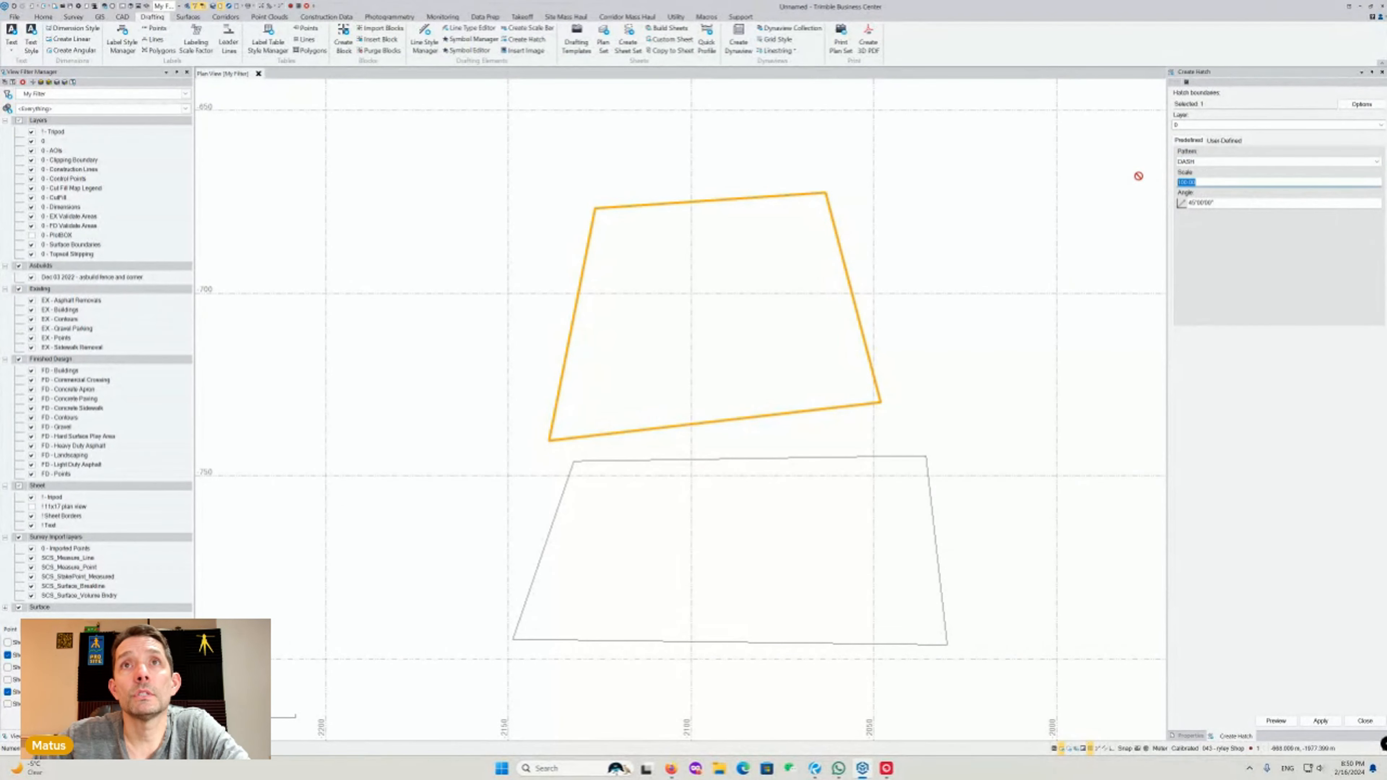
type("50")
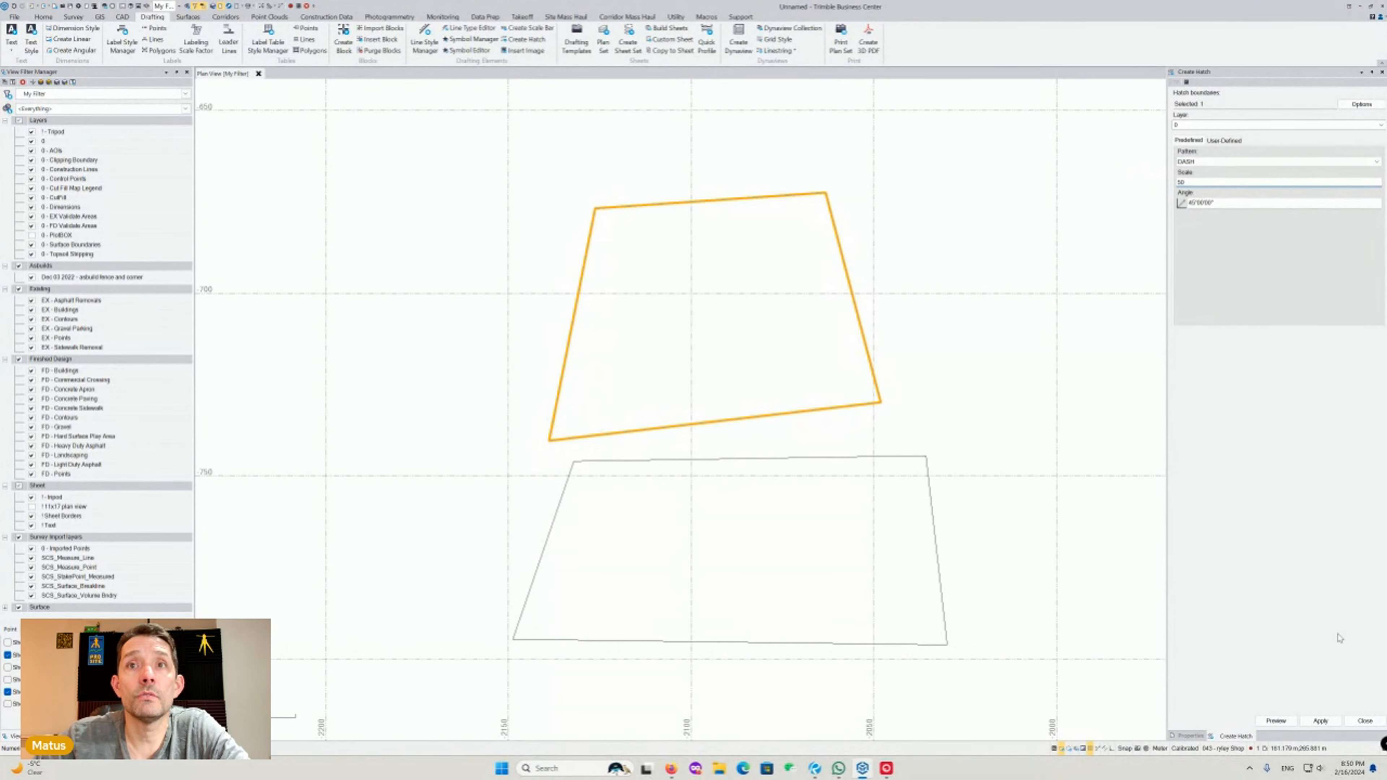
left_click(1277, 722)
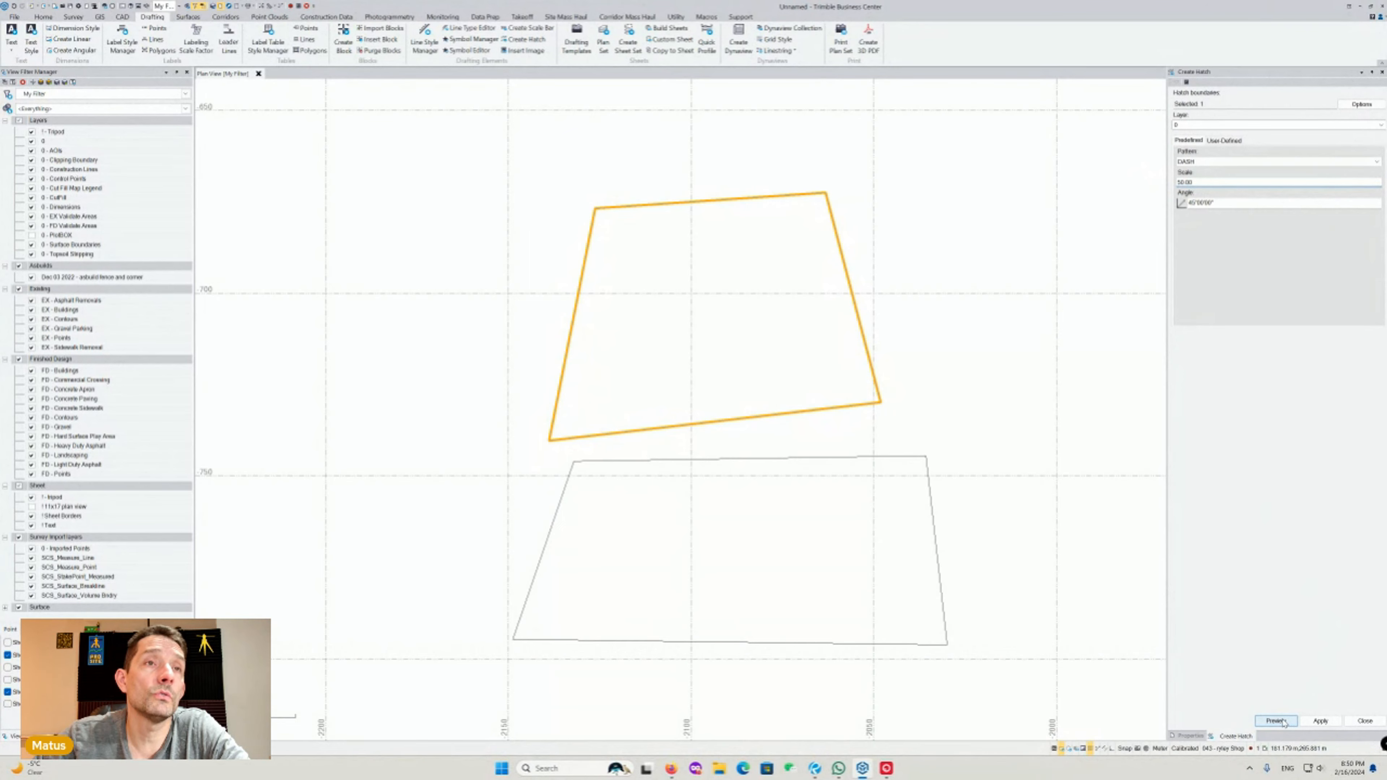
scroll(690, 331, "up", 5)
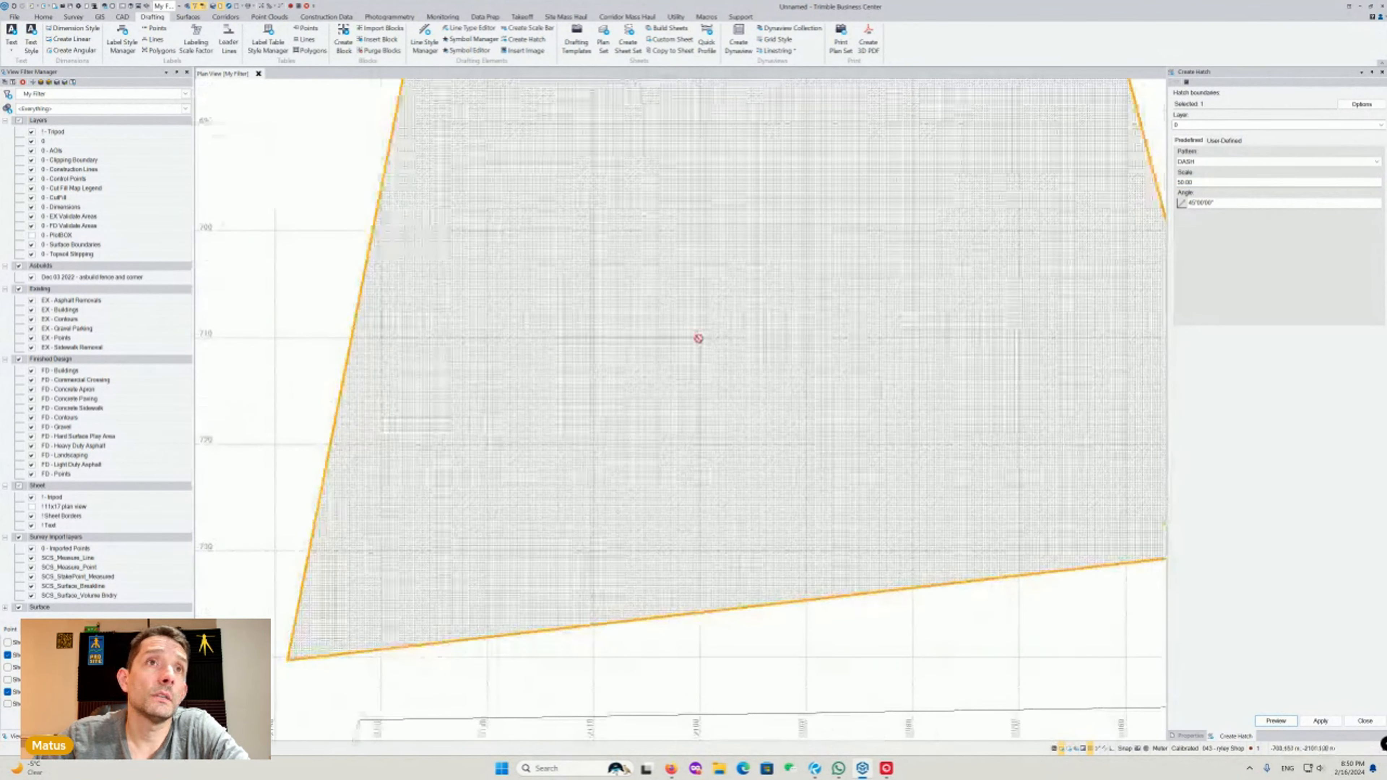
scroll(699, 339, "up", 2)
scroll(700, 339, "down", 3)
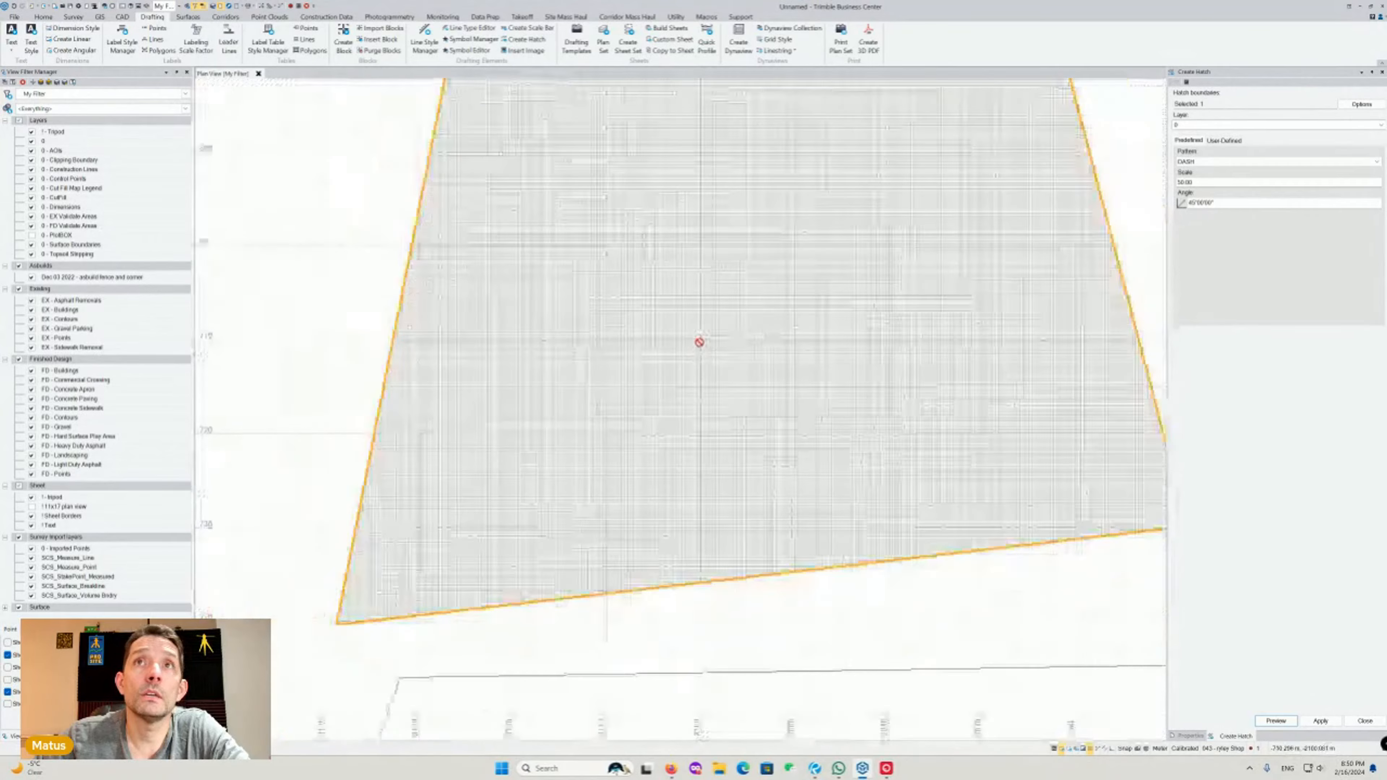
scroll(700, 342, "down", 4)
Set the hatch scale to 25, preview it and apply the hatch to the upper polygon
left_click_drag(1201, 182, 1086, 183)
type("25")
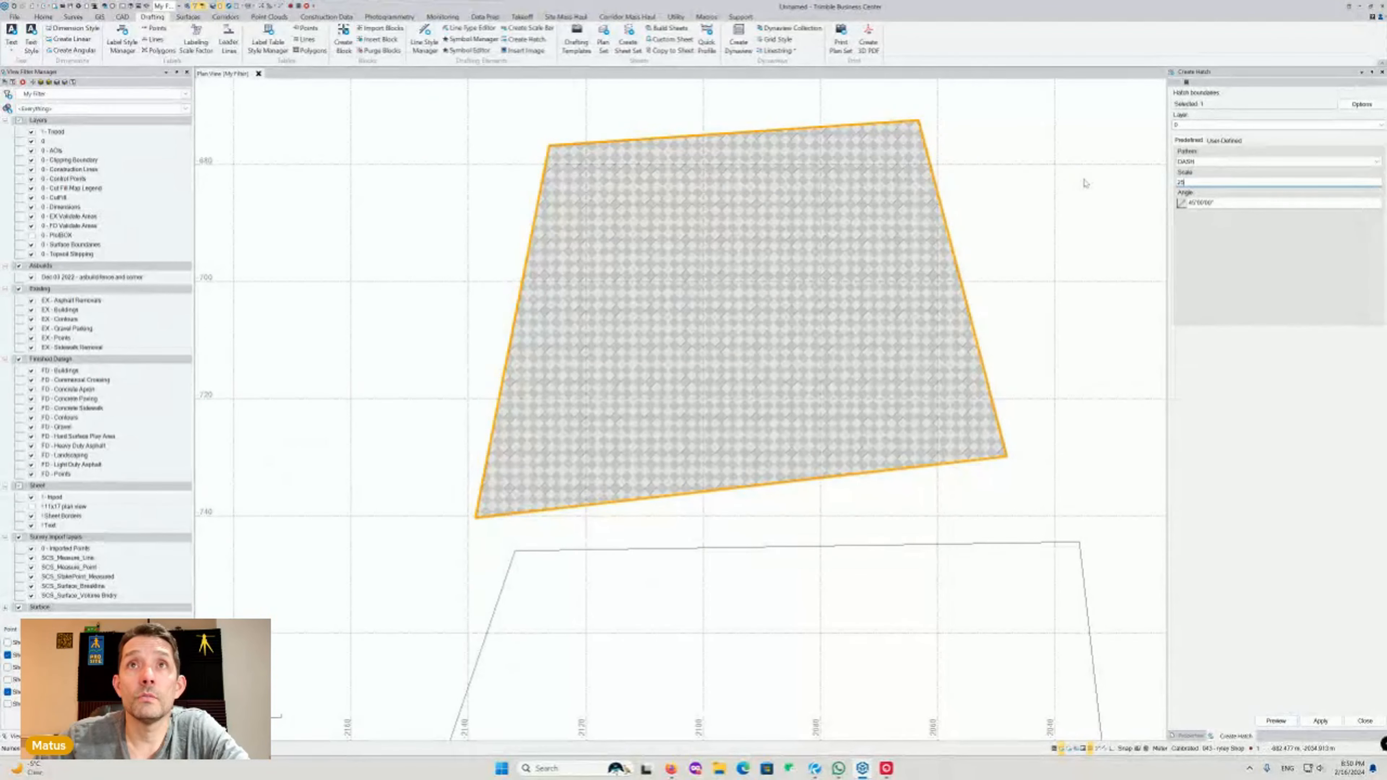
left_click(1289, 722)
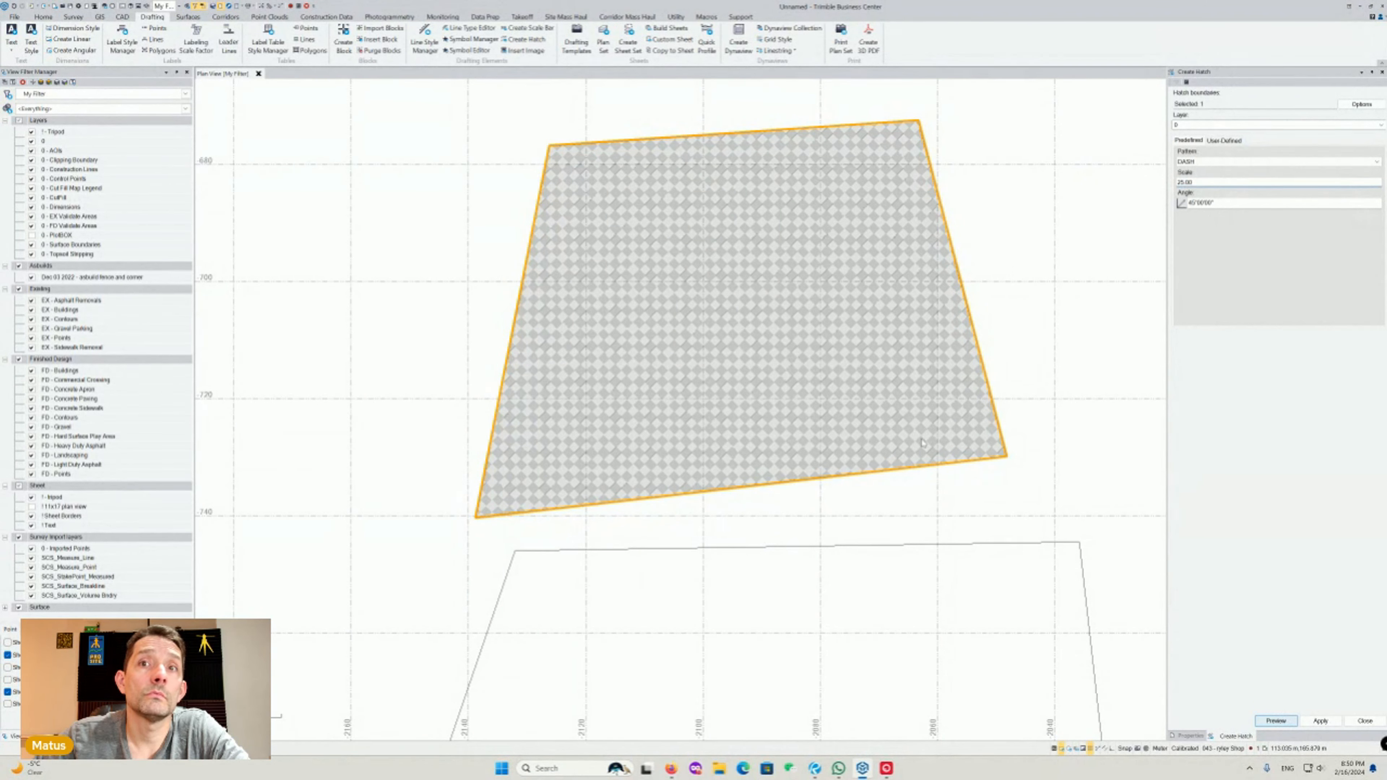
left_click(1276, 722)
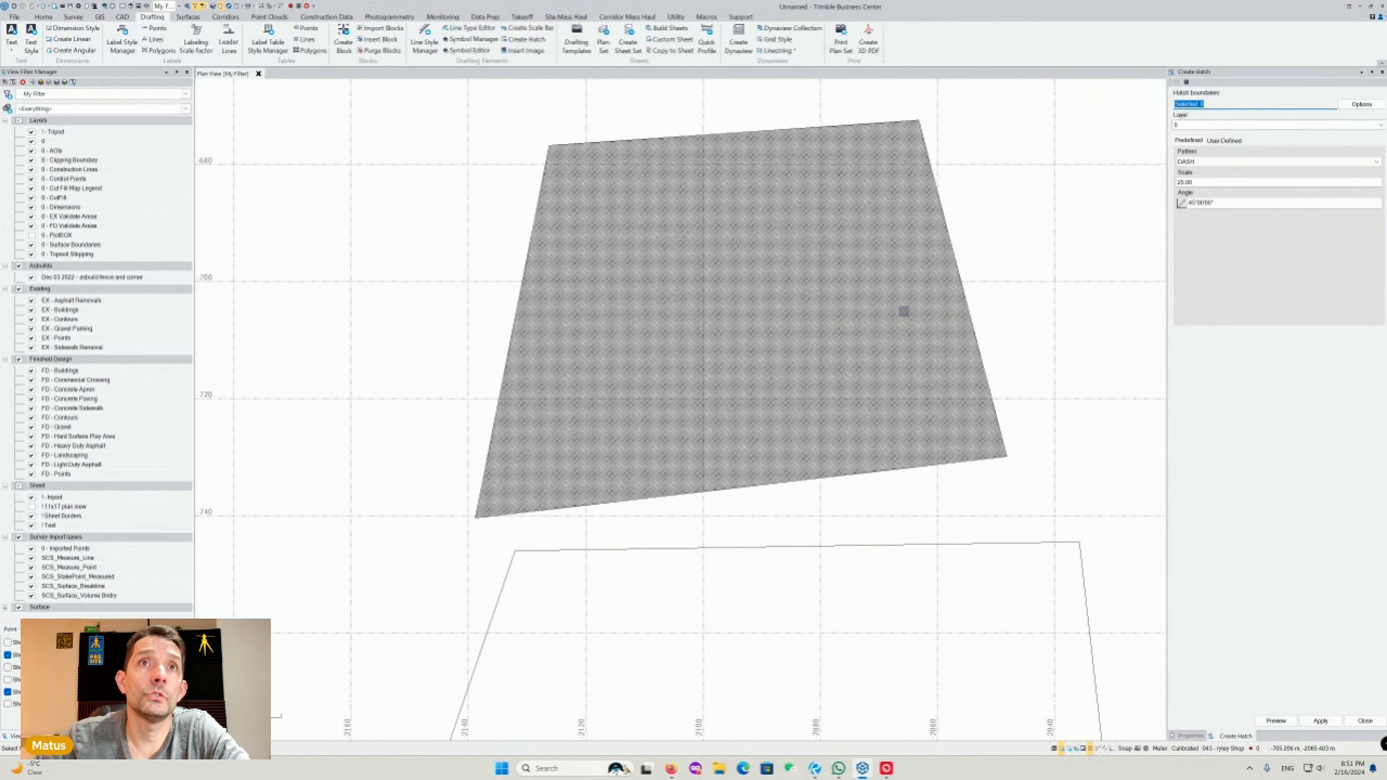
Open the properties of the hatch in the upper polygon and set its scale to 150
left_click(904, 311)
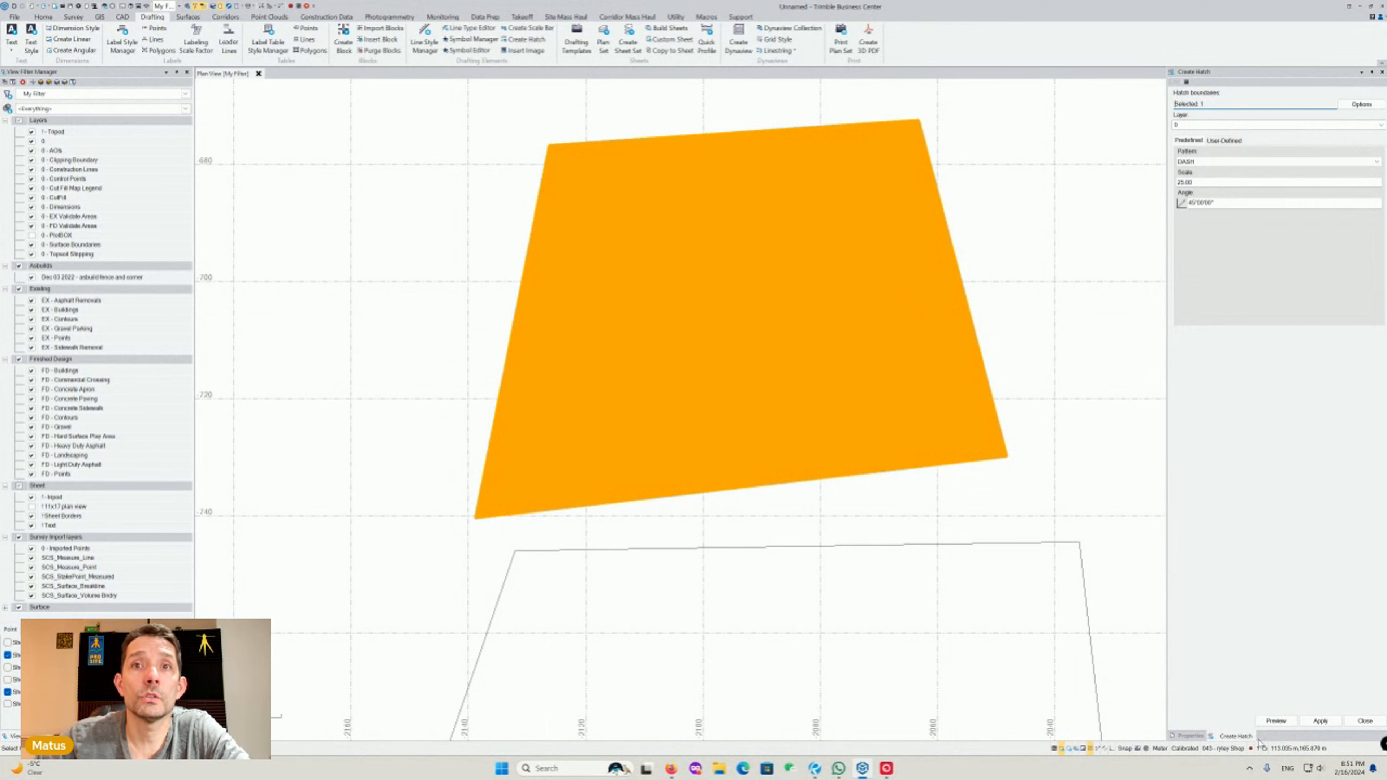
left_click(1190, 736)
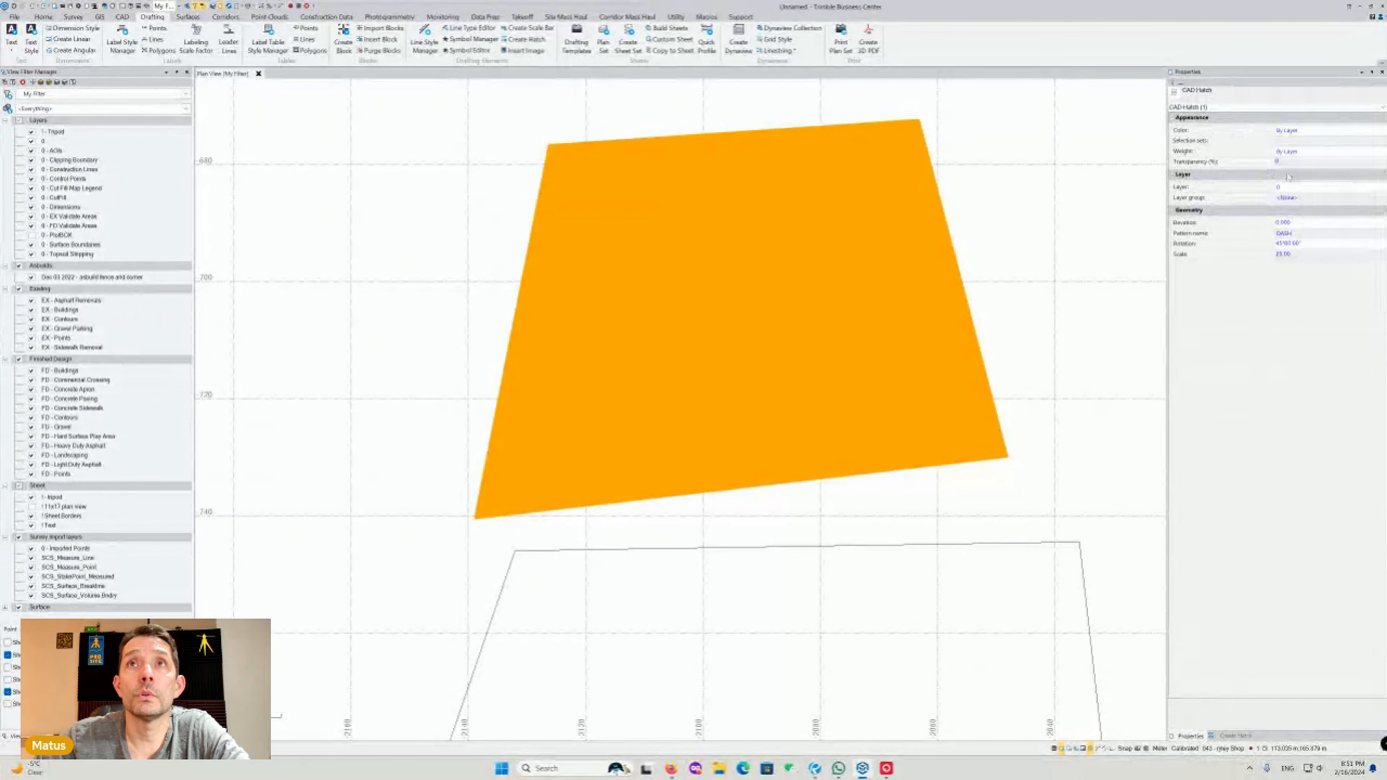
left_click(1281, 233)
left_click(1283, 254)
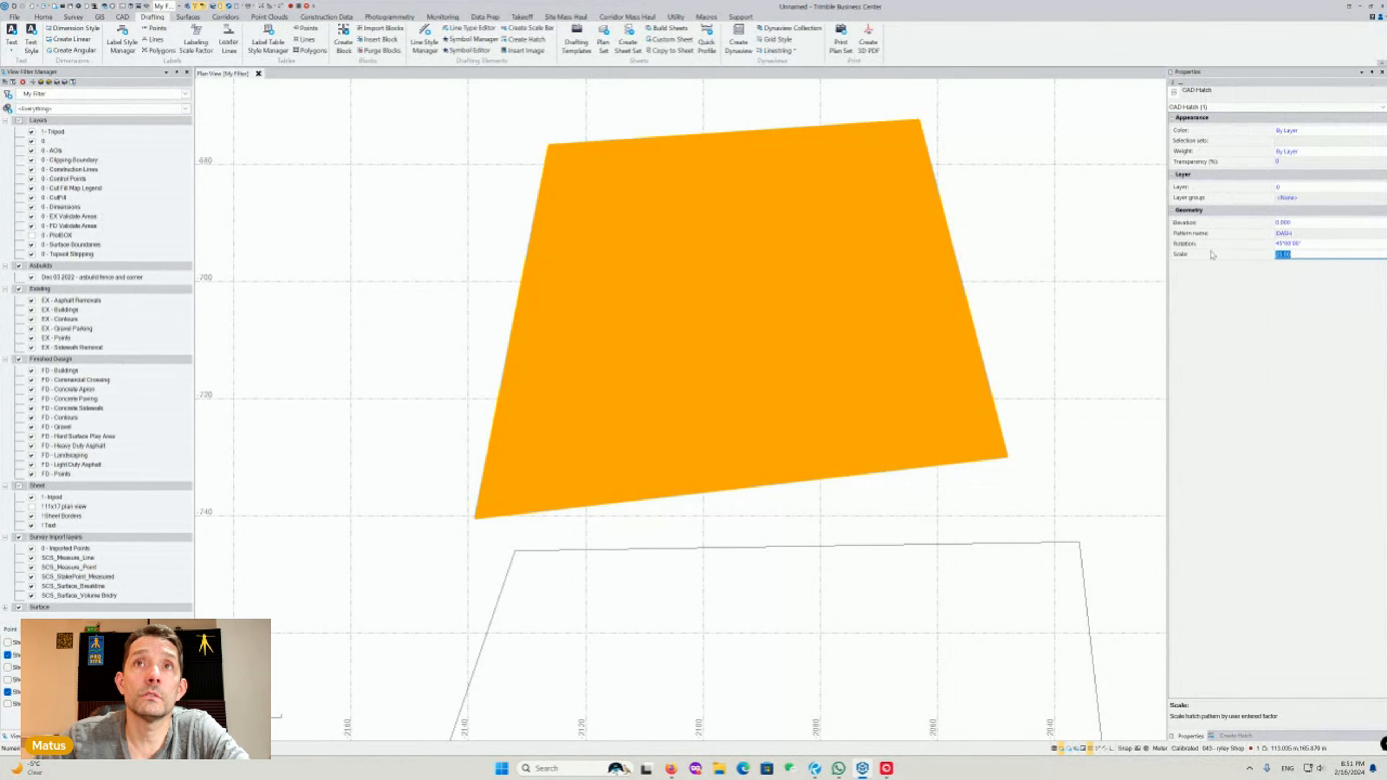
type("10")
key("Return")
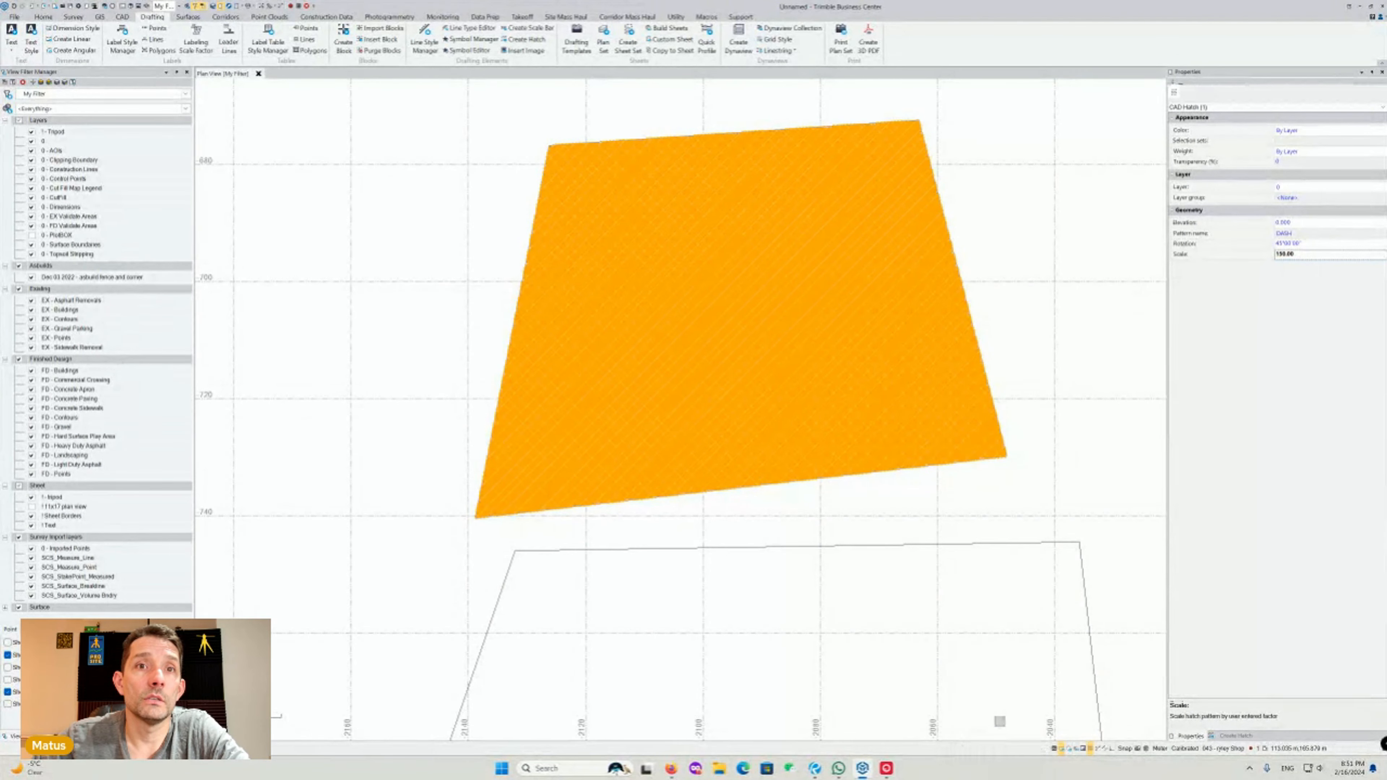
scroll(818, 344, "up", 5)
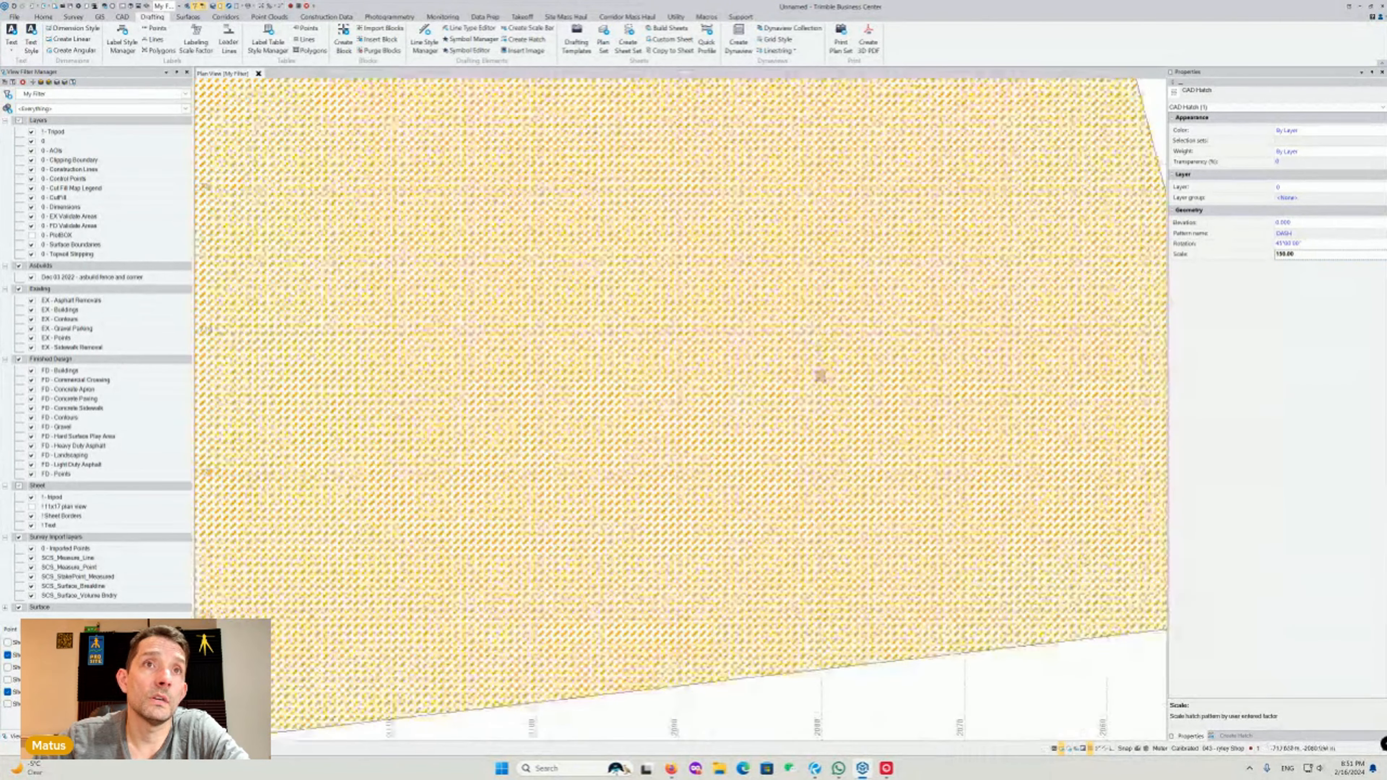
scroll(820, 377, "down", 5)
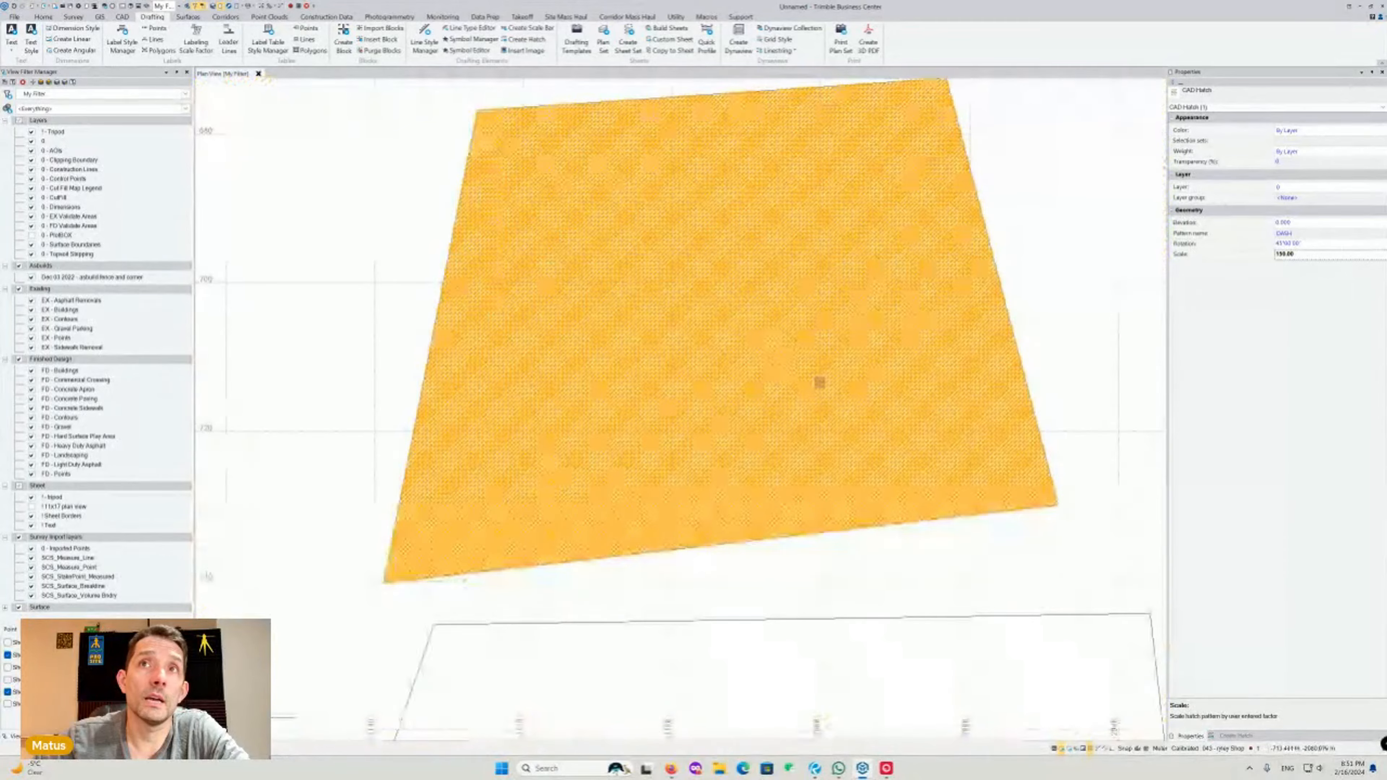
scroll(819, 382, "up", 3)
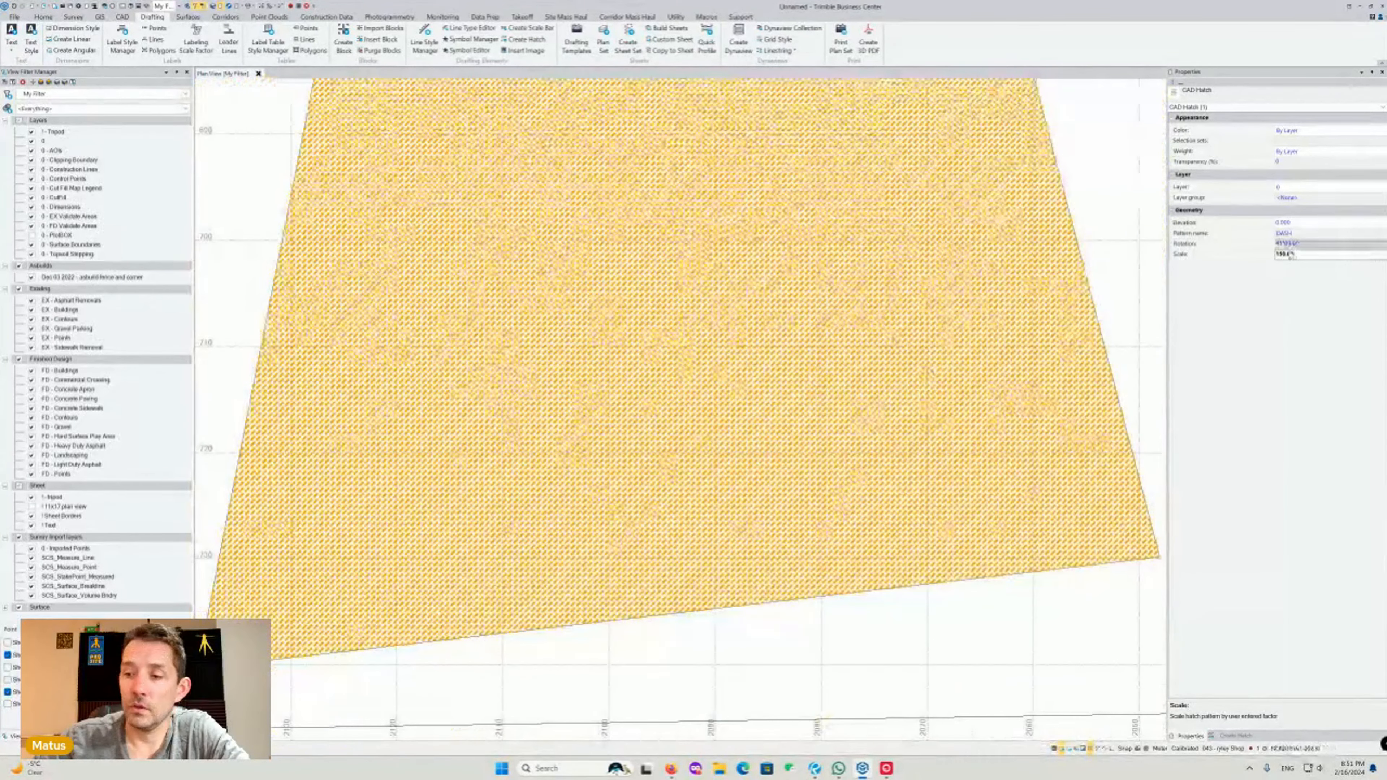
Set the upper polygon's hatch scale to 10
left_click_drag(1311, 253, 1158, 249)
type("10")
key("Return")
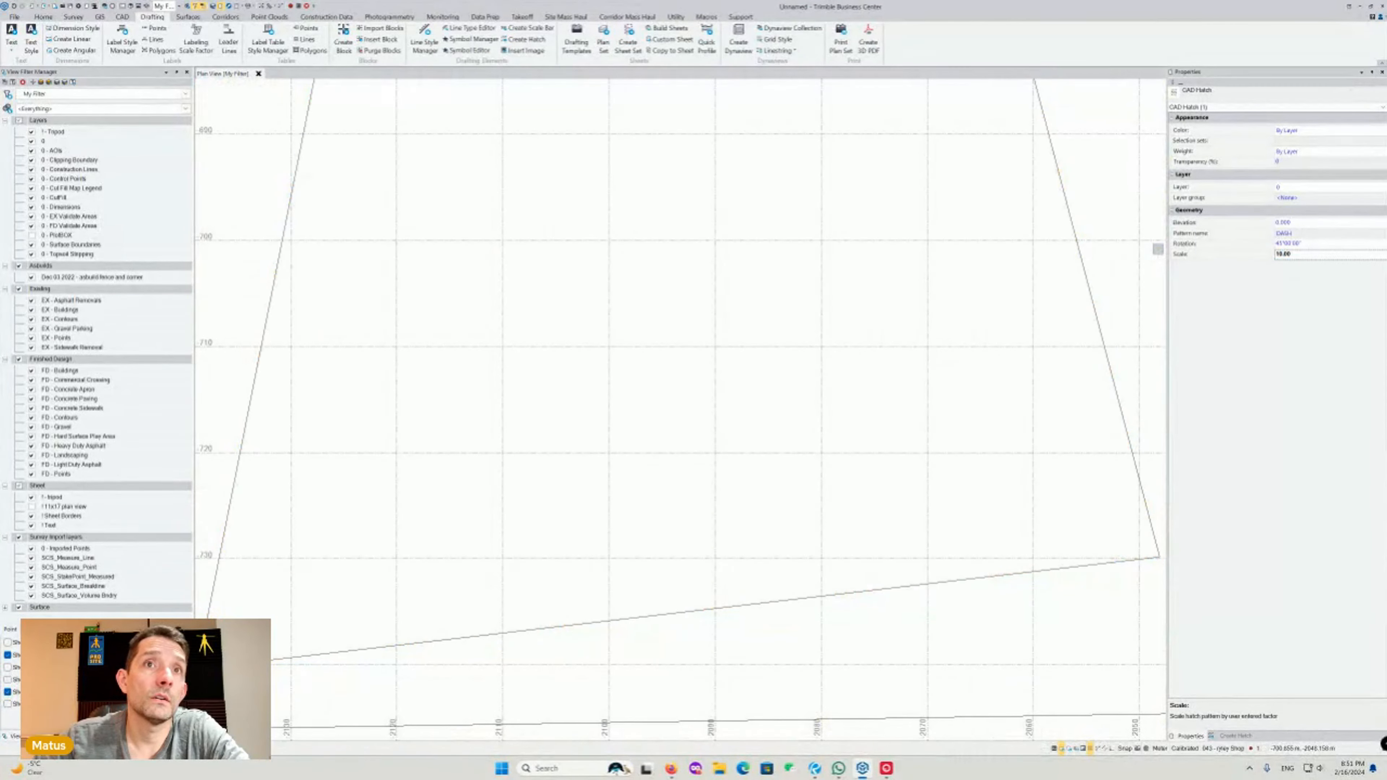
Set the upper polygon's hatch scale to 20, deselect the hatch and inspect its pattern near the polygon's edge
scroll(1064, 304, "down", 3)
left_click(1304, 255)
left_click_drag(1304, 254, 1244, 254)
type("20")
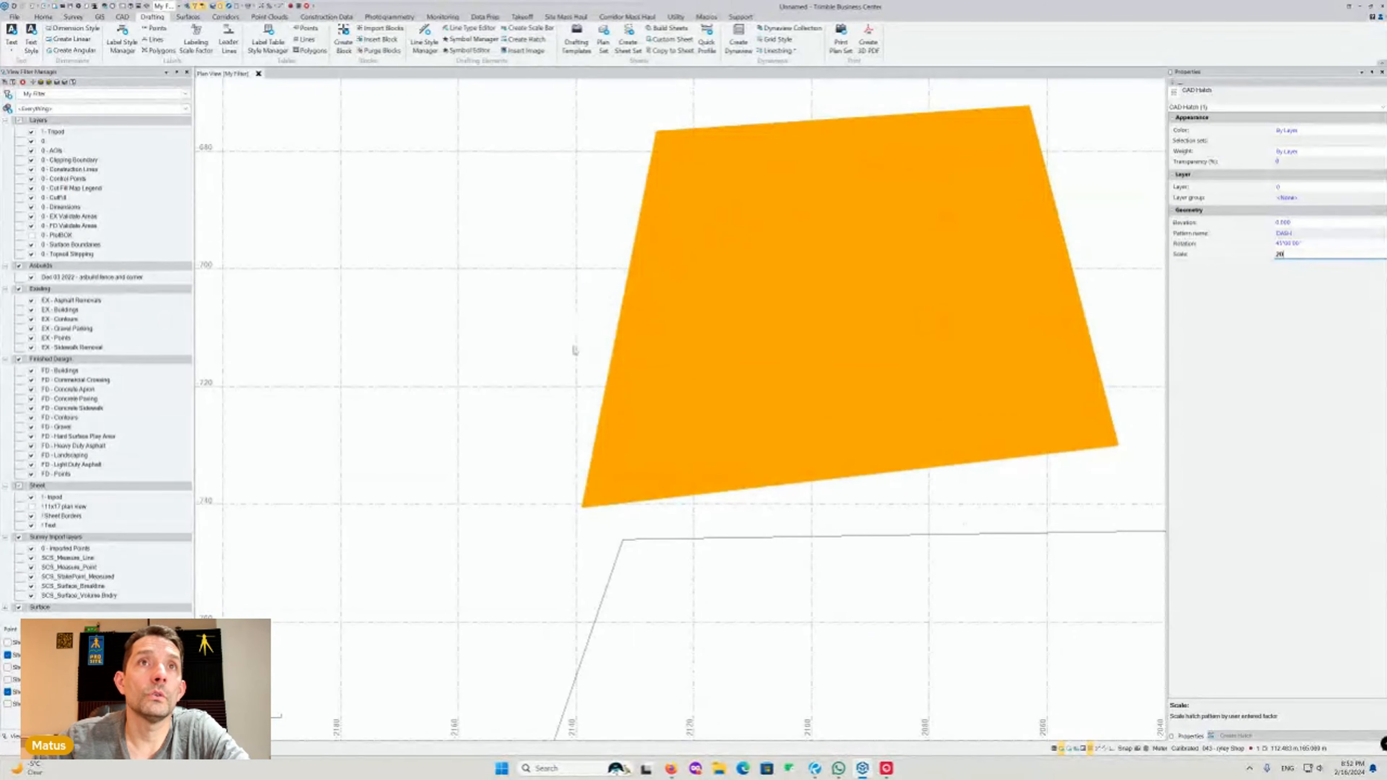
key("Return")
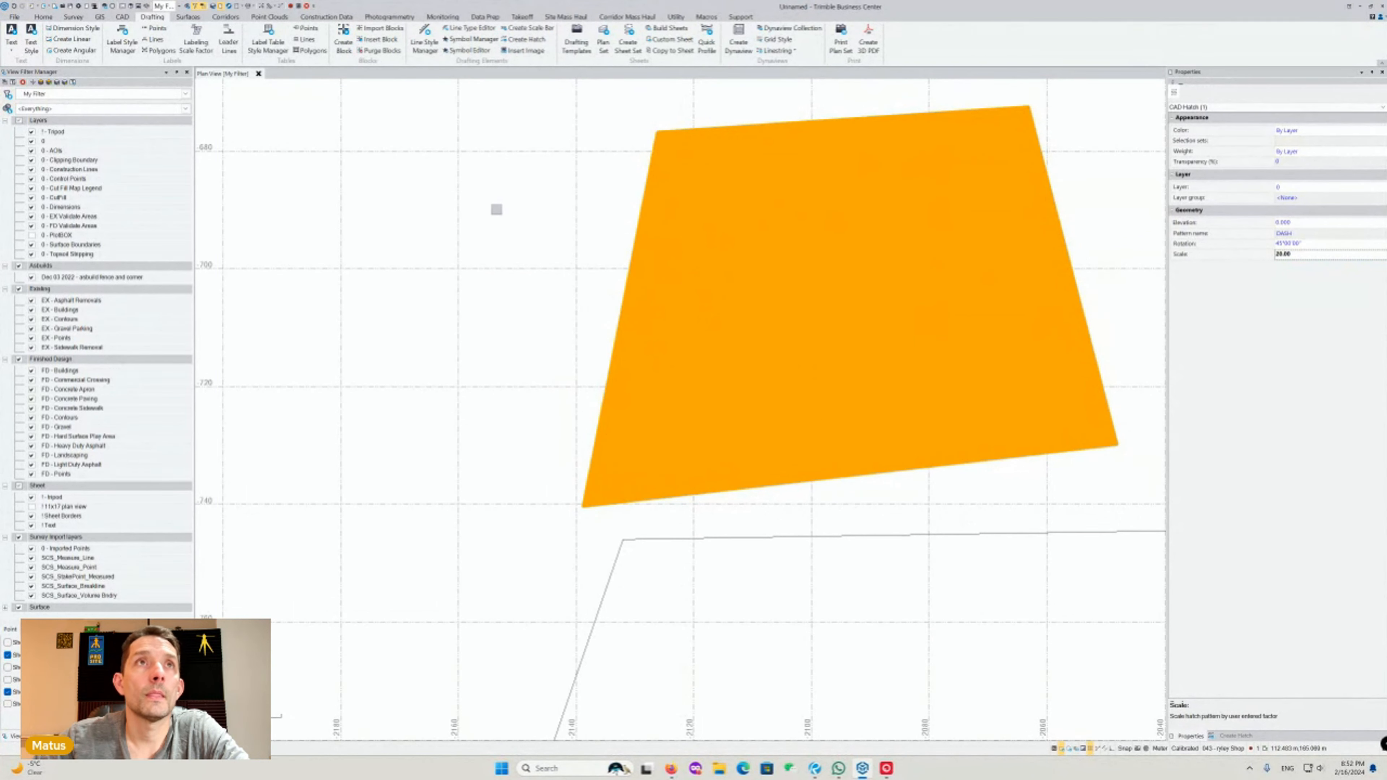
left_click(497, 210)
scroll(783, 291, "up", 5)
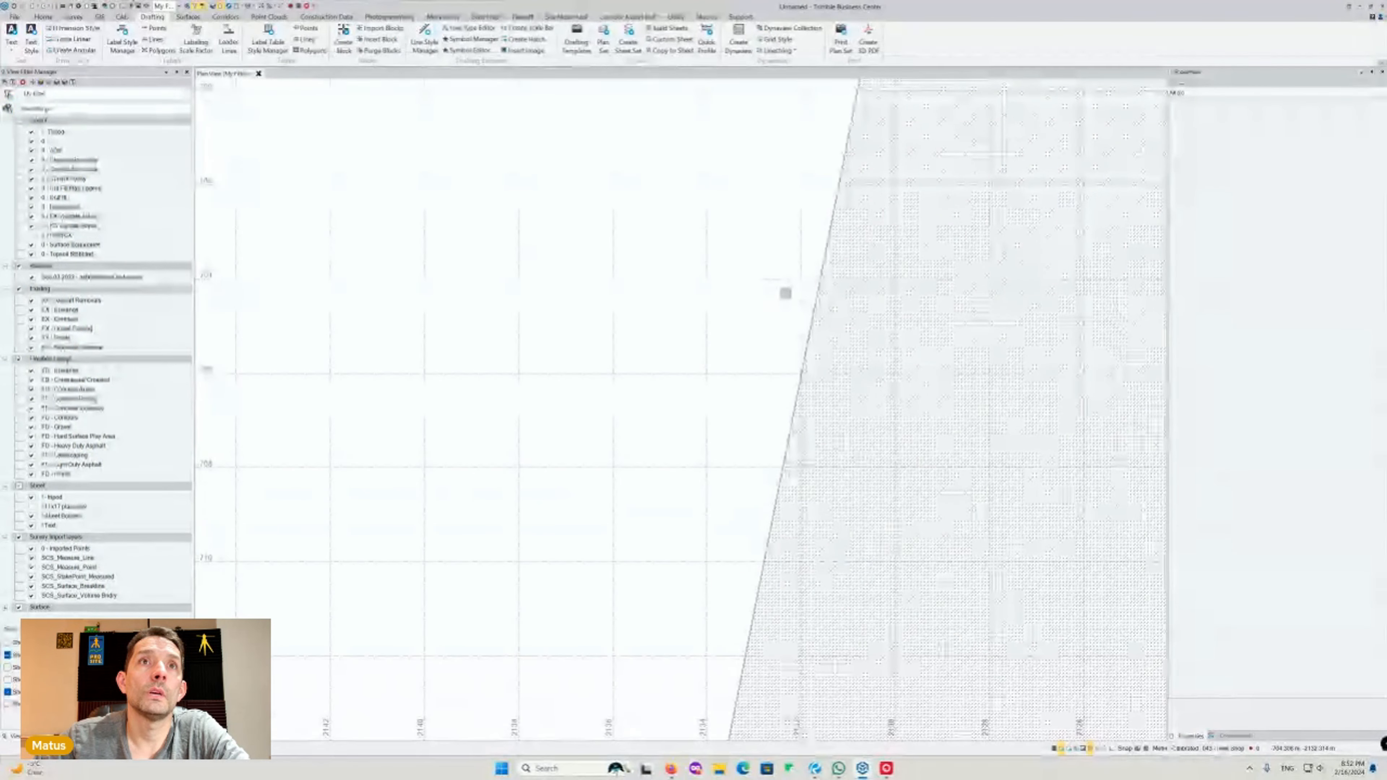
Reselect the hatch in the upper polygon, set its scale to 300 and deselect it
left_click(1059, 302)
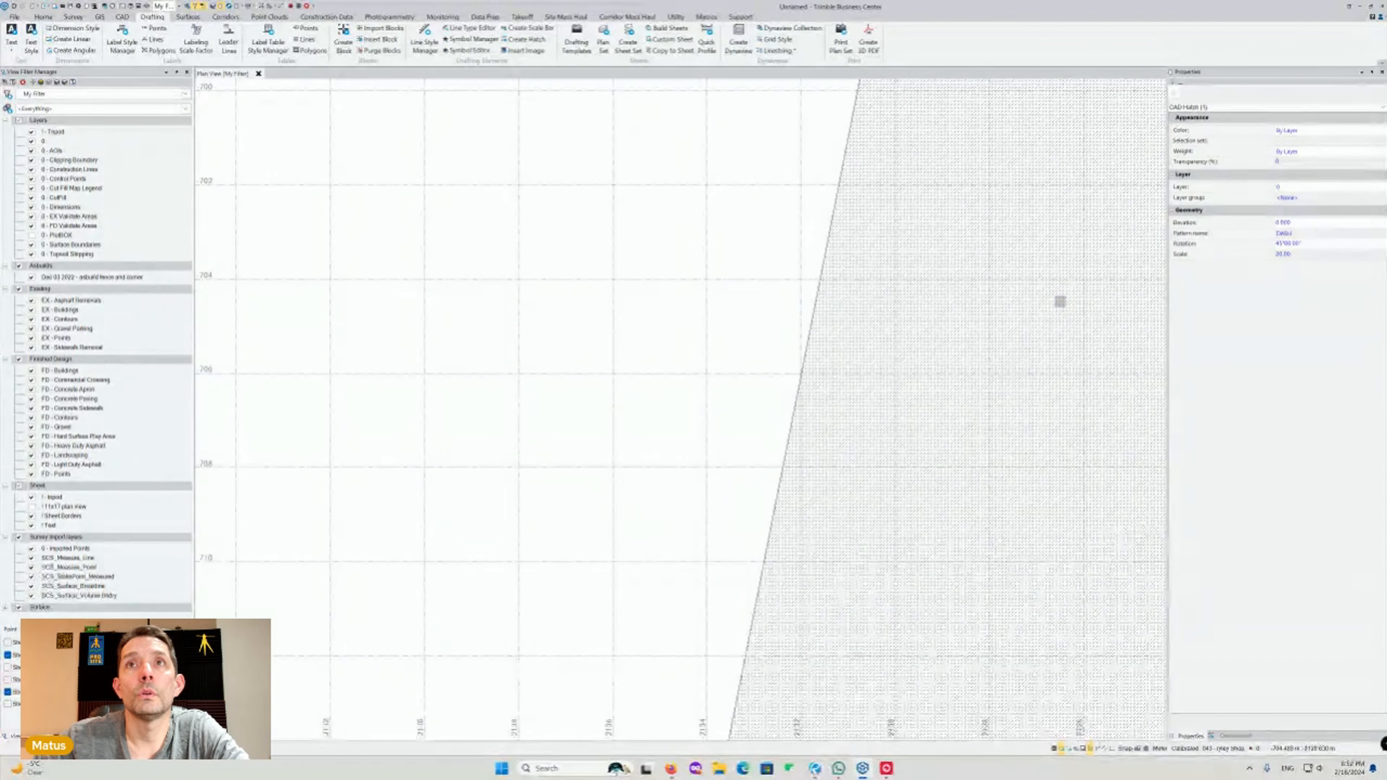
left_click(1060, 302)
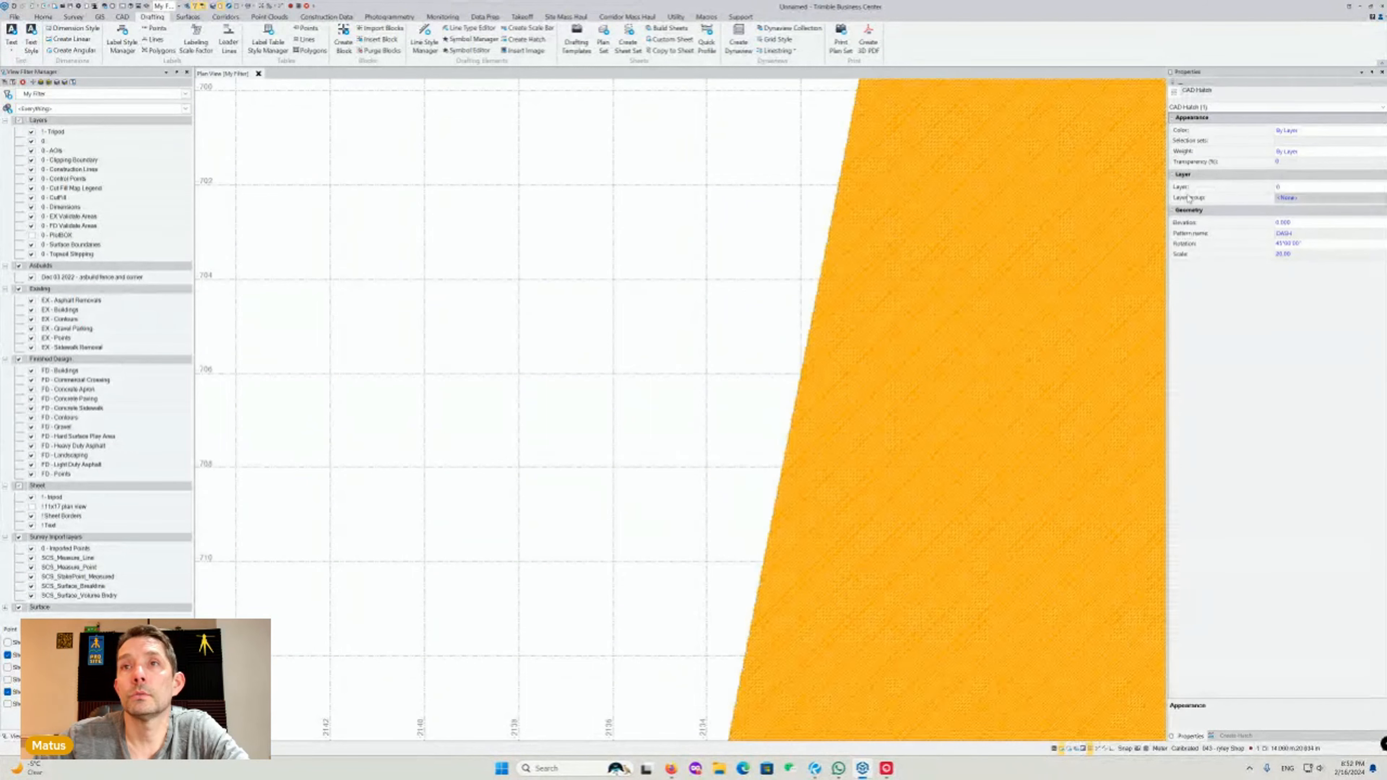
left_click(1216, 252)
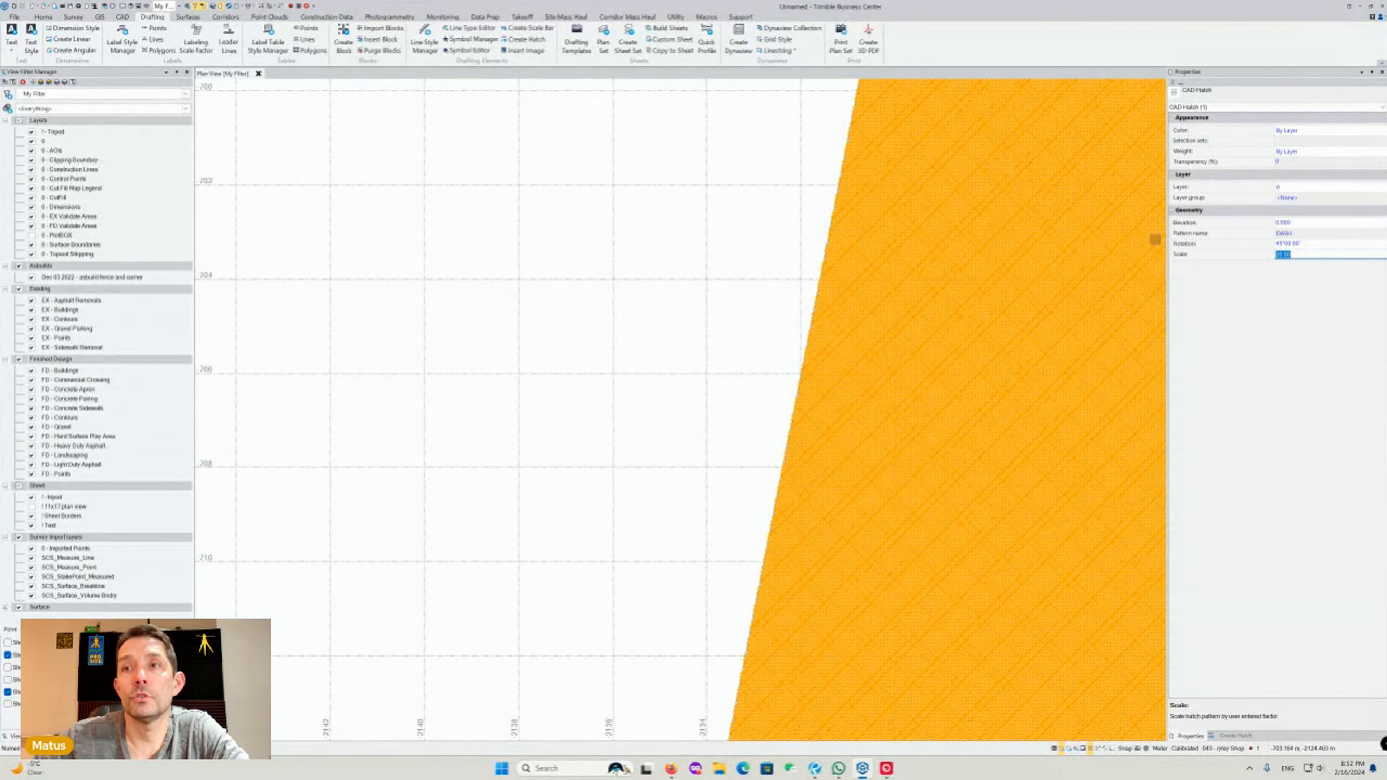
type("300")
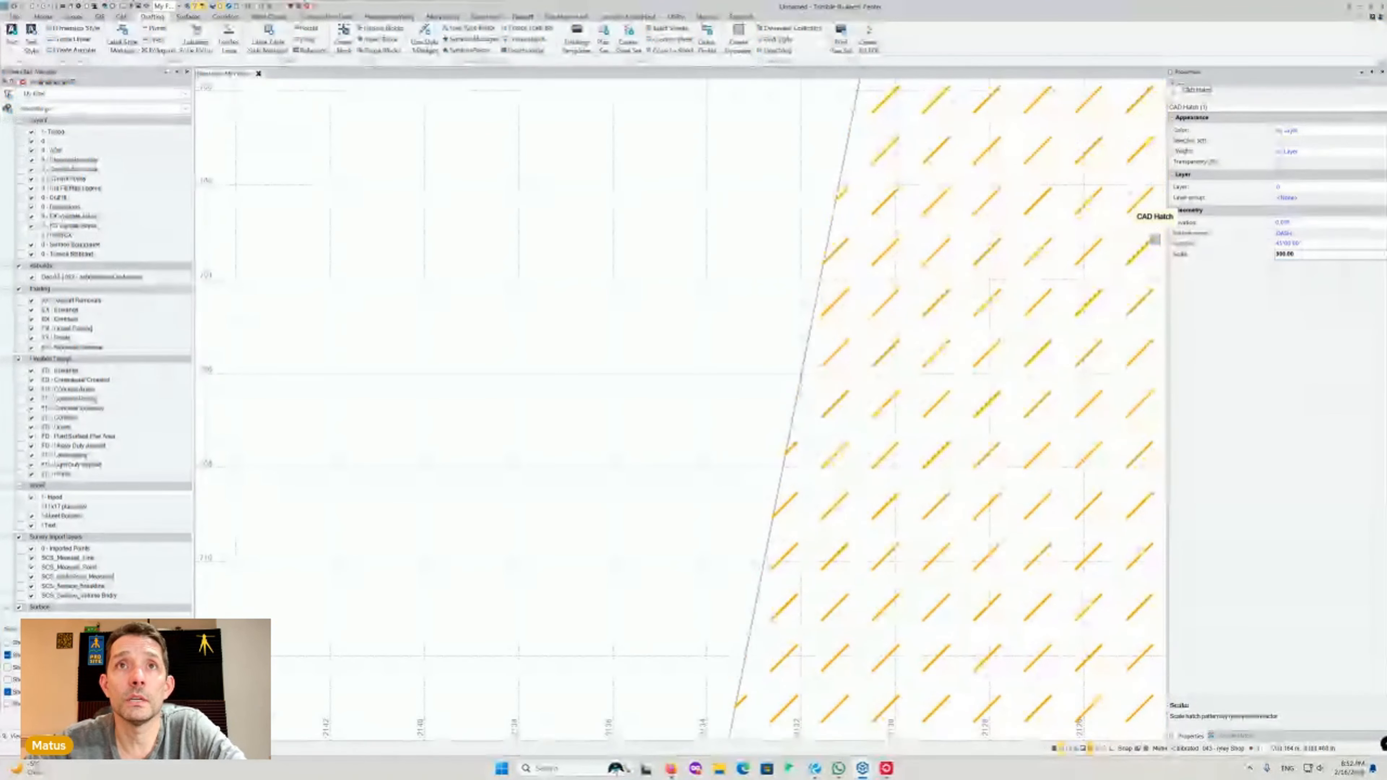
scroll(963, 410, "down", 2)
scroll(1027, 407, "down", 5)
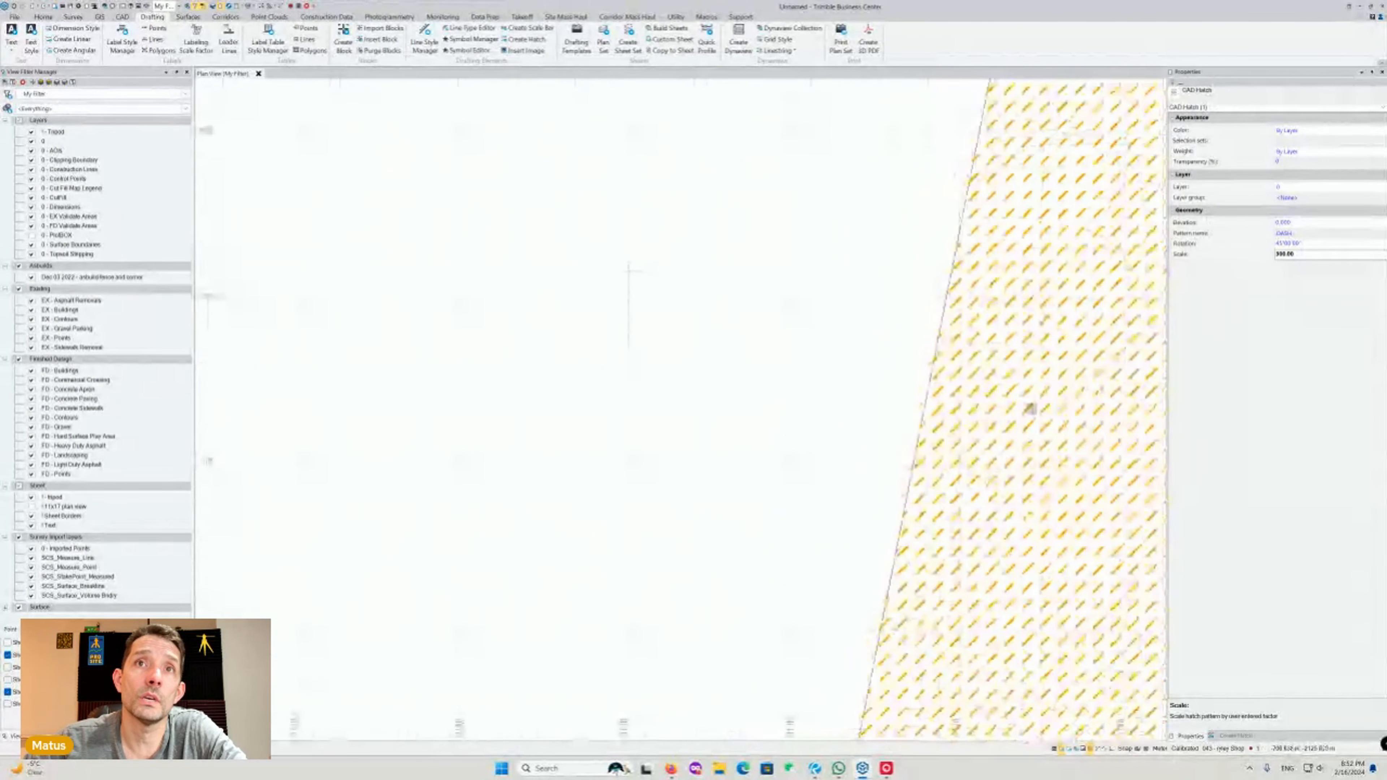
middle_click_drag(836, 364, 796, 346)
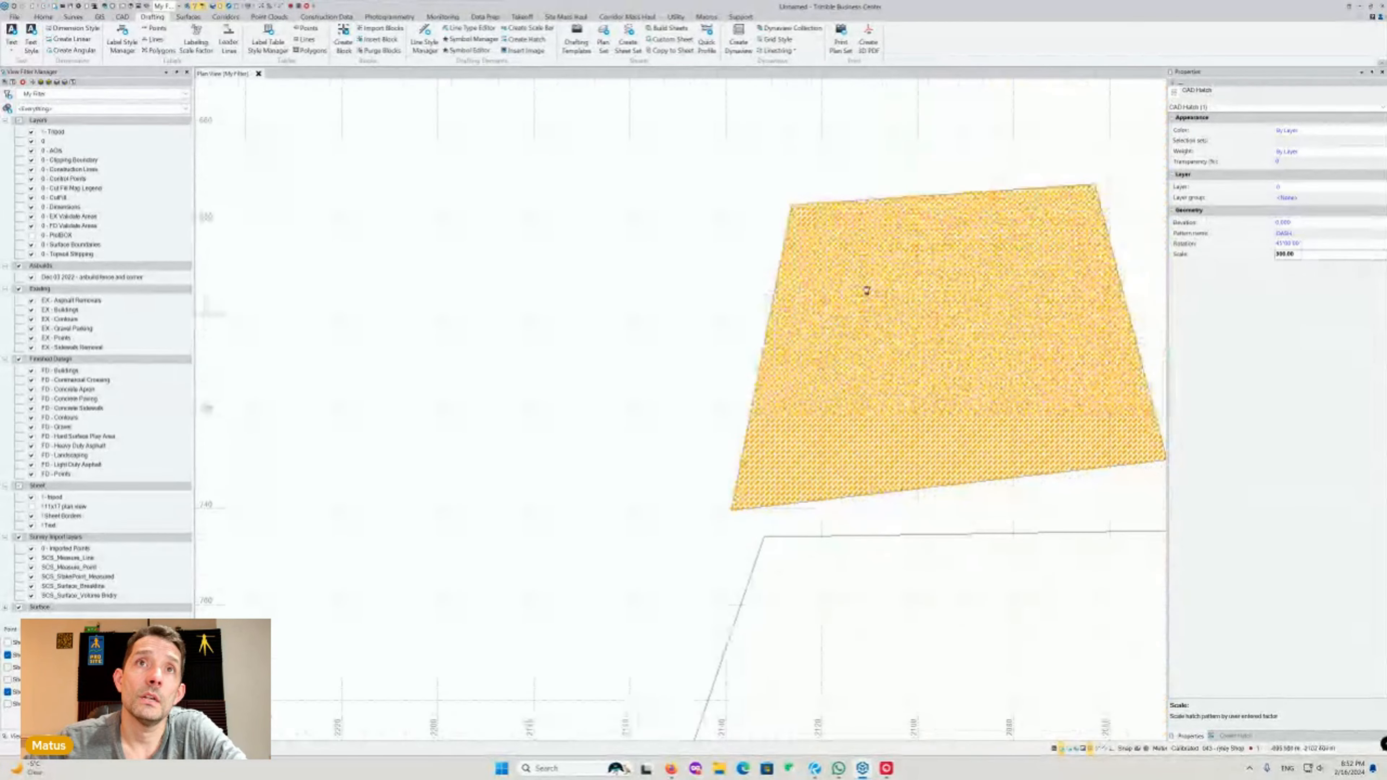
middle_click_drag(866, 291, 795, 268)
left_click(1122, 239)
Select the upper polygon's hatch again, set its scale to 400 and clear the selection
left_click(1008, 266)
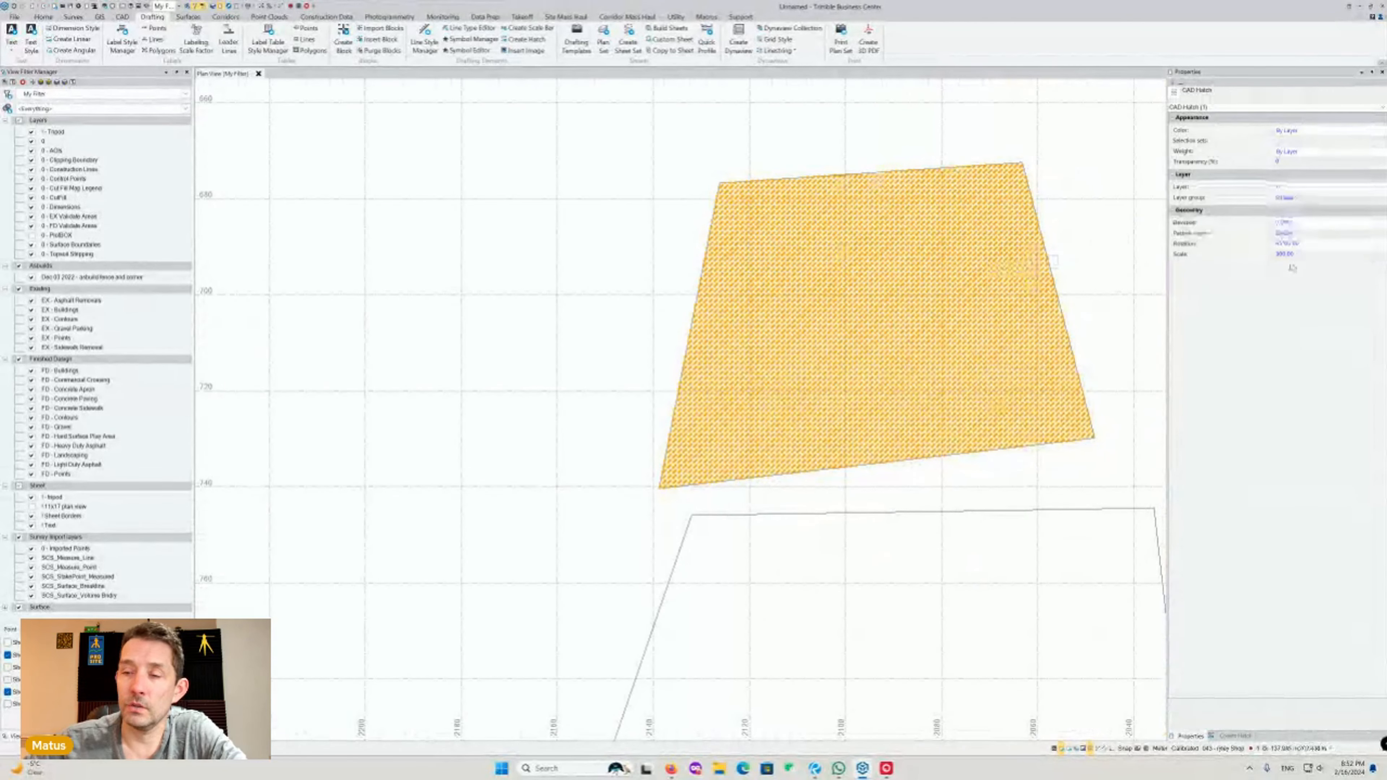
left_click_drag(1295, 256, 1171, 257)
type("400")
key("Return")
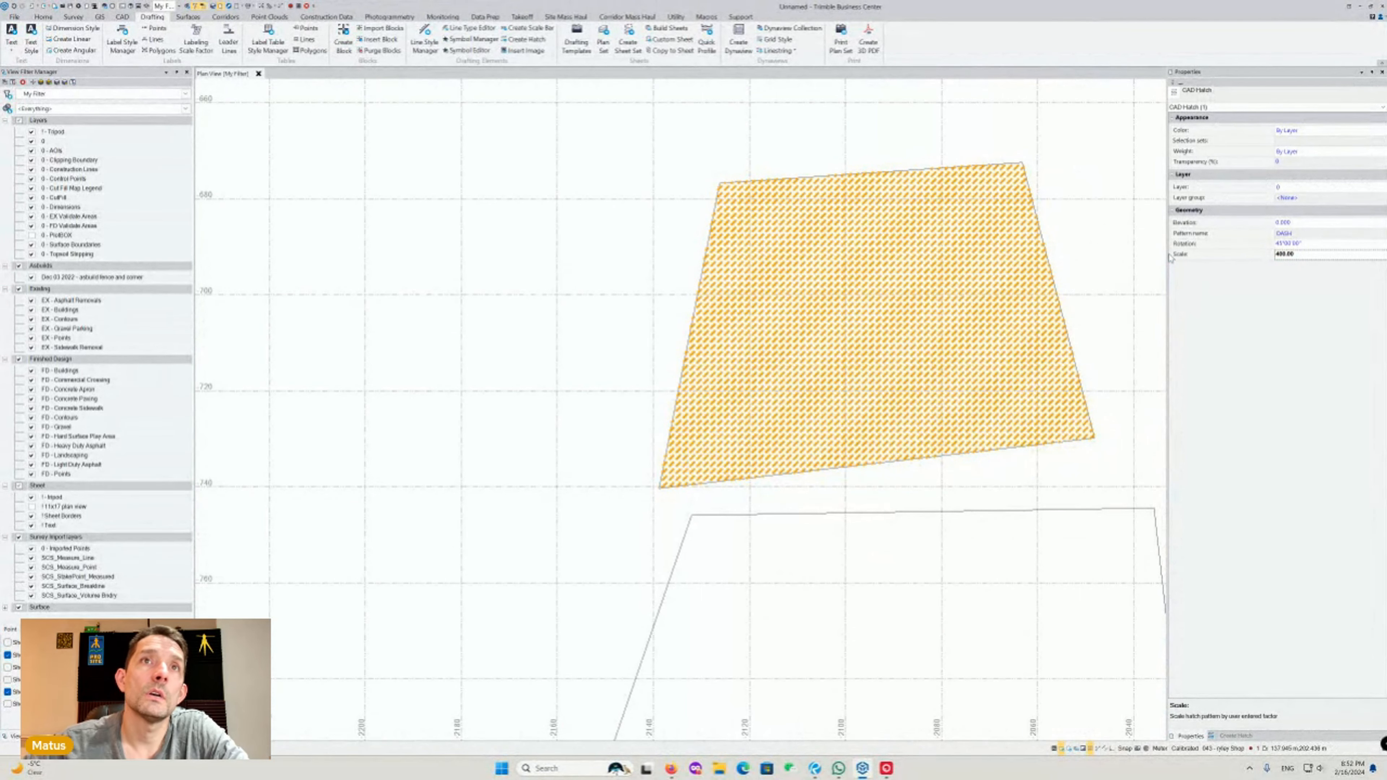
left_click(1043, 192)
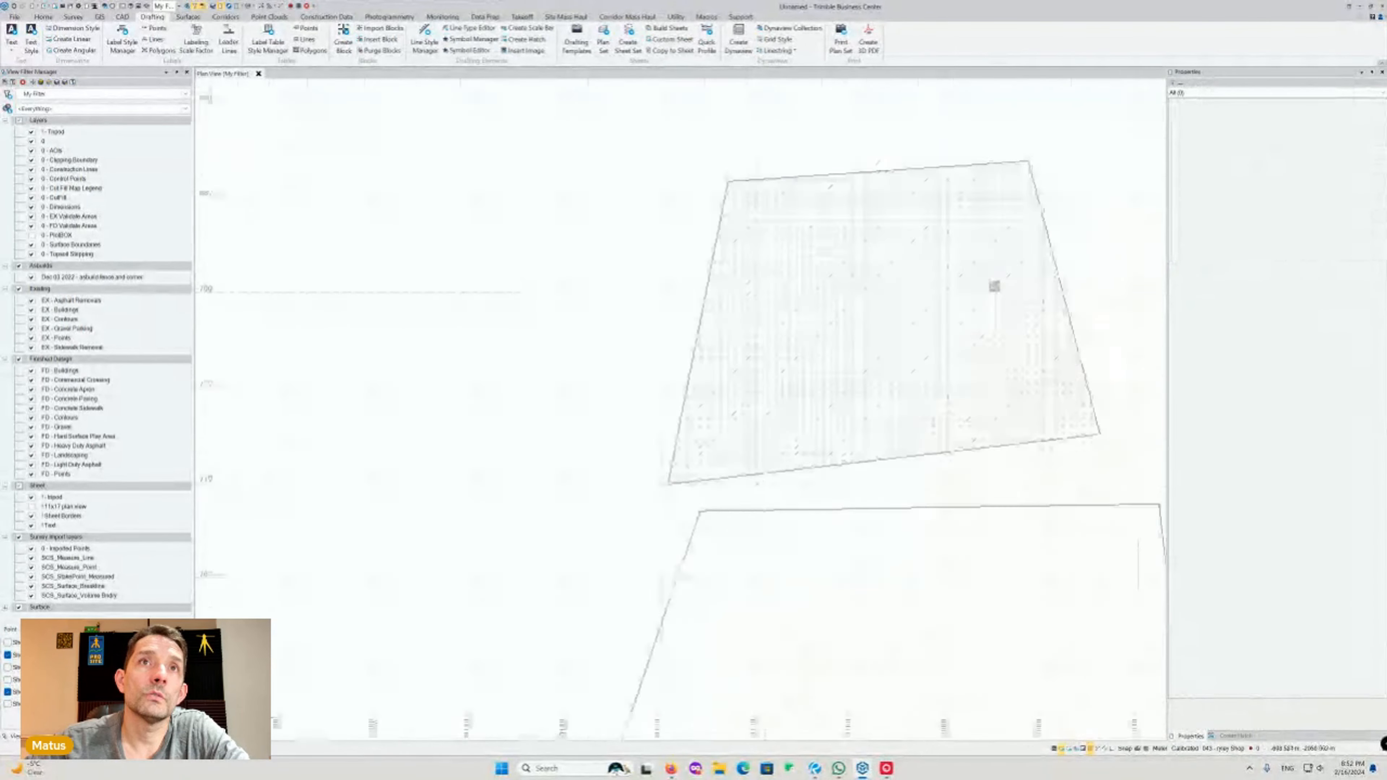
scroll(994, 286, "down", 3)
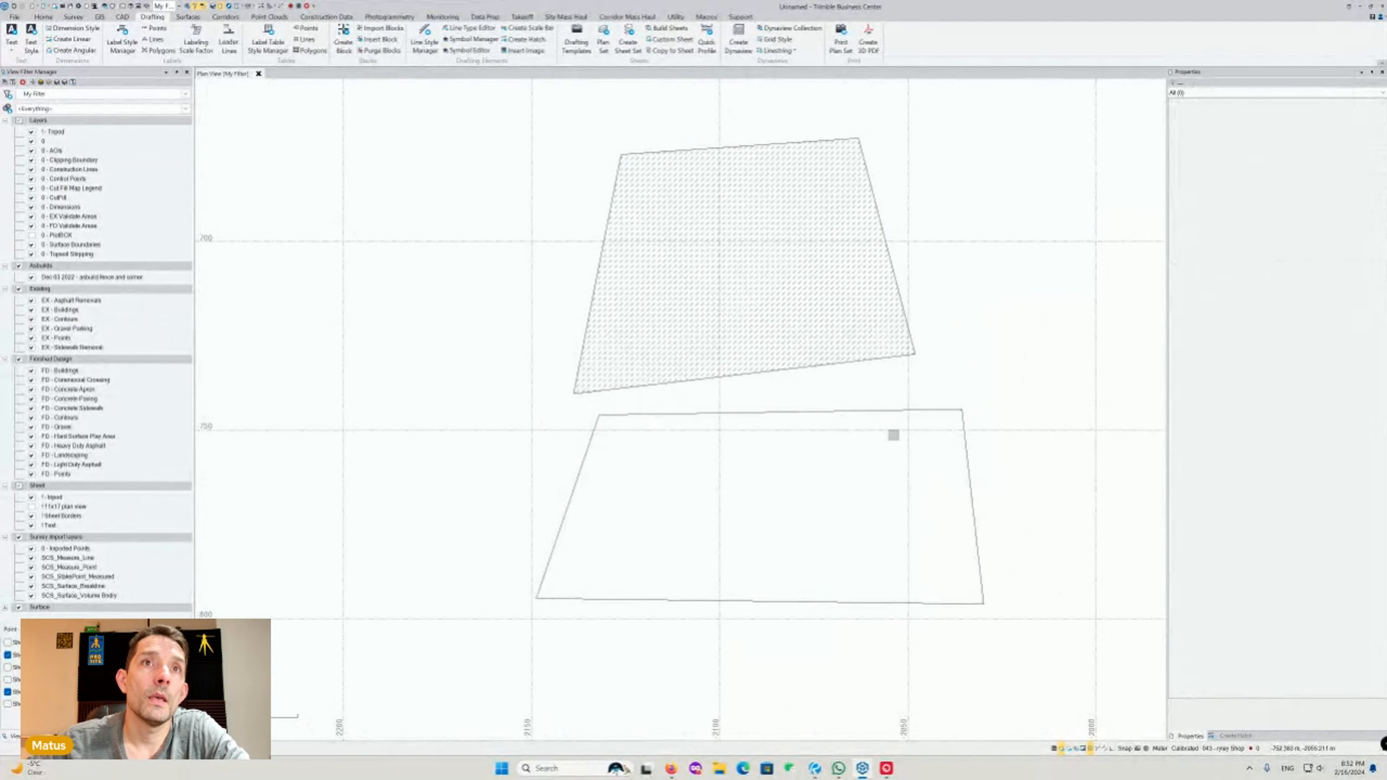
Convert the lower polygon to a linestring by opening it for editing, and set its Draw filled property to Yes
left_click(899, 409)
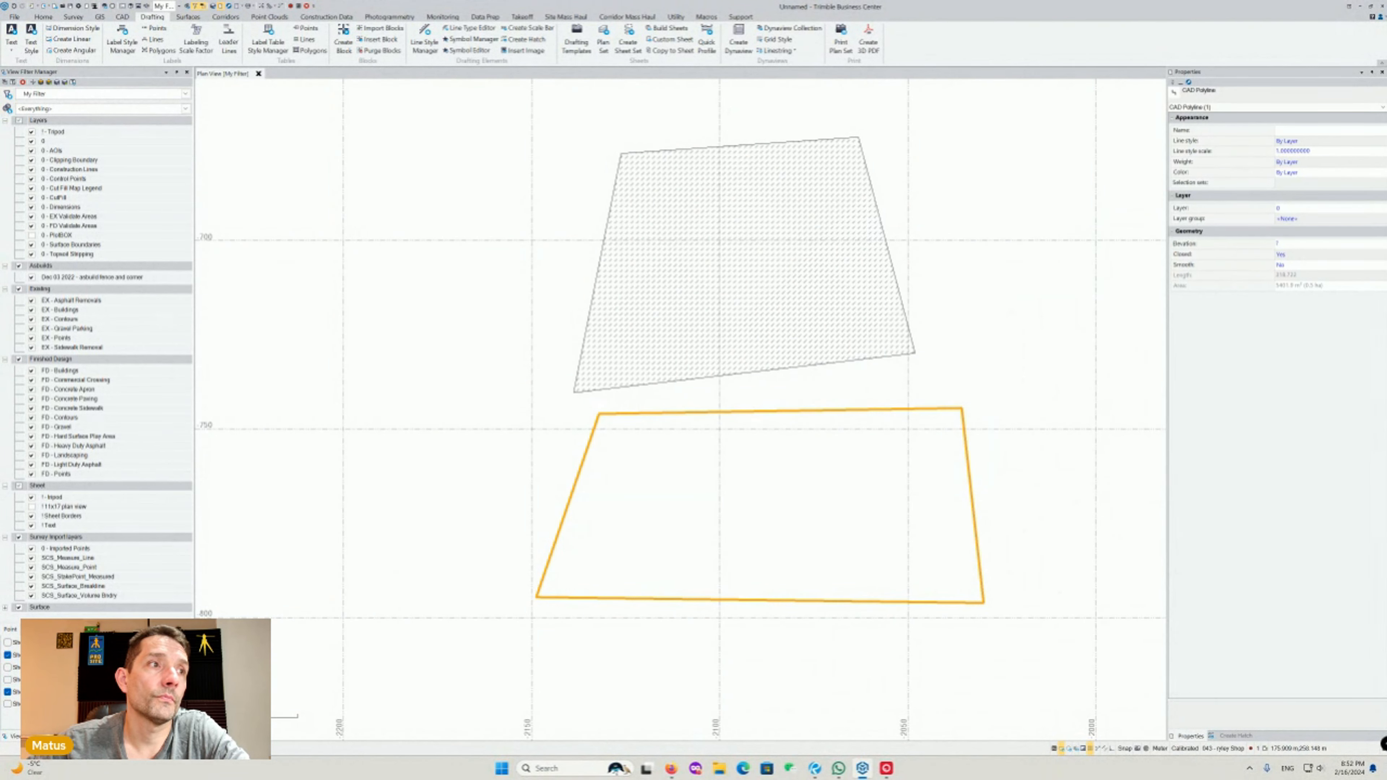
right_click(394, 460)
left_click(441, 514)
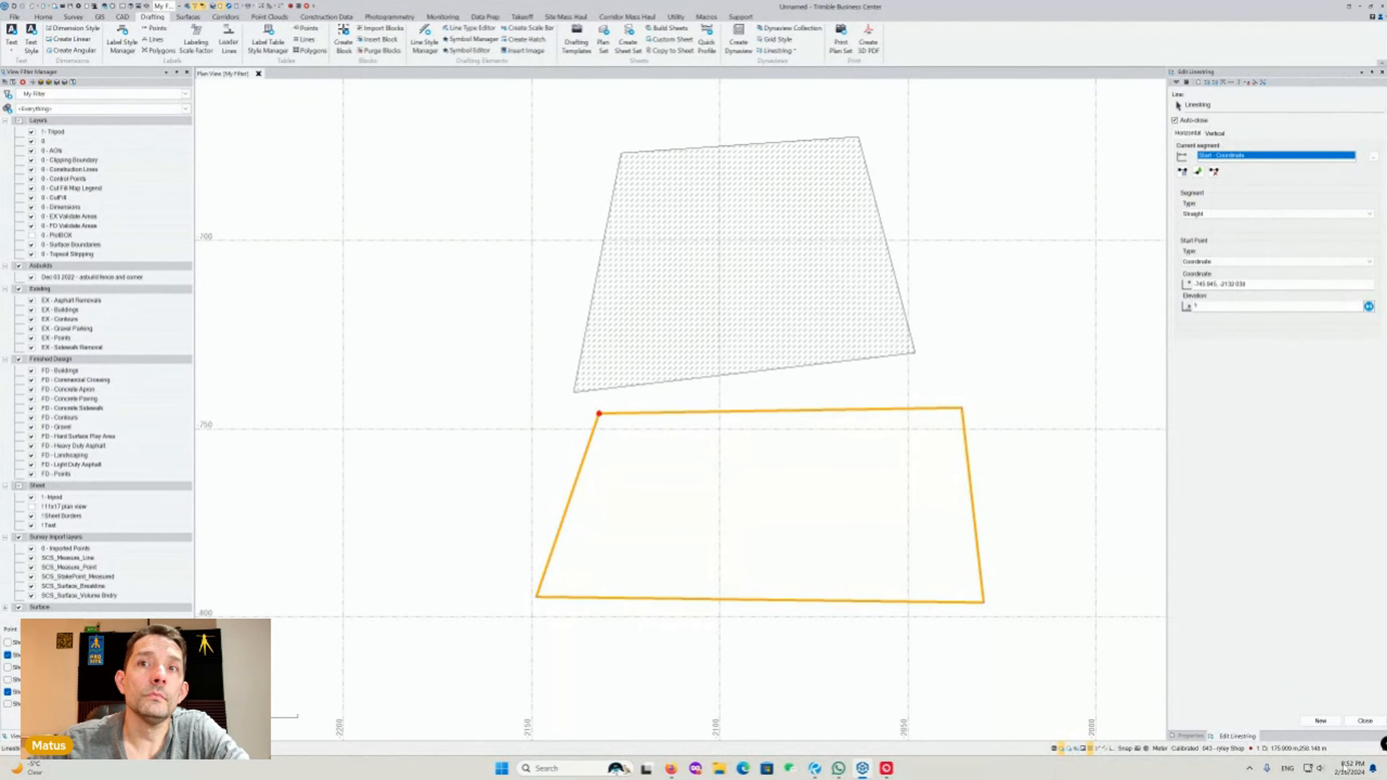
left_click(1365, 721)
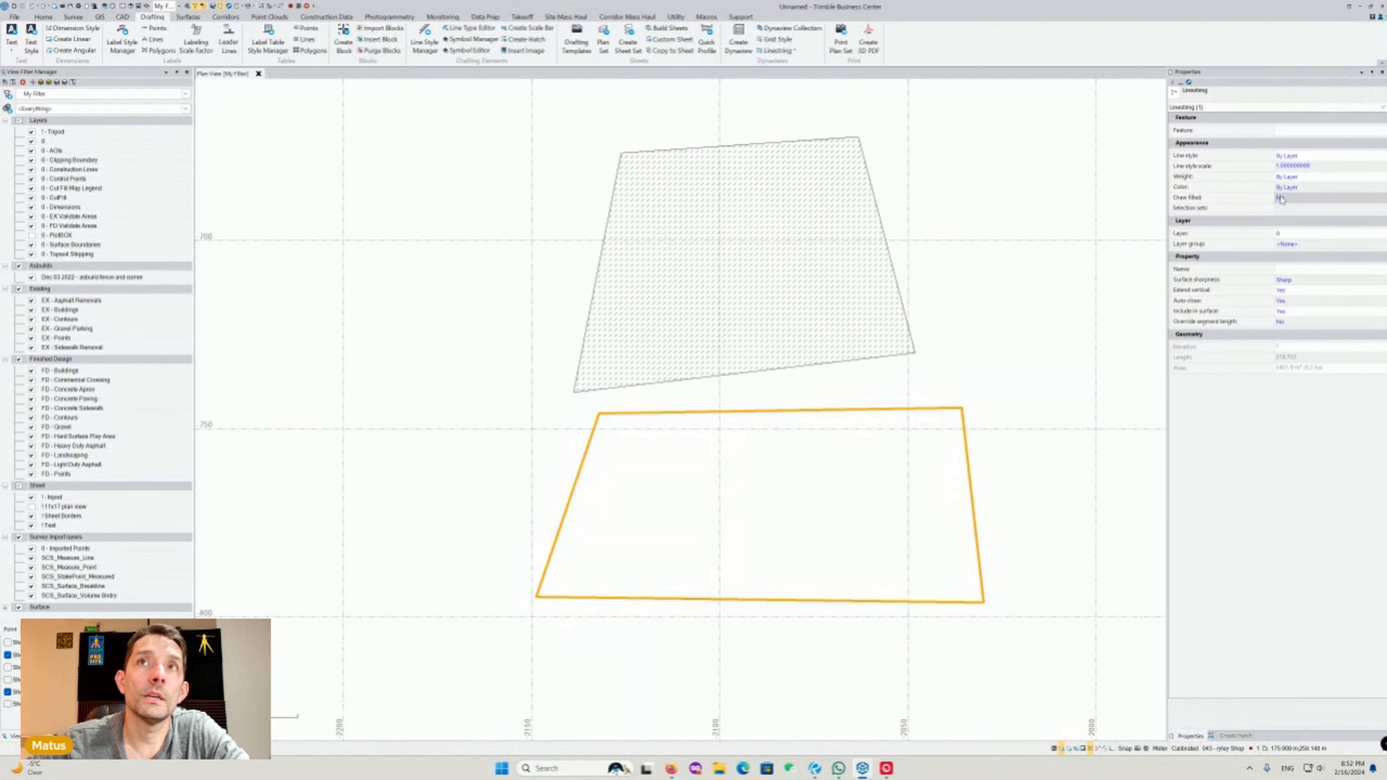
left_click(1281, 198)
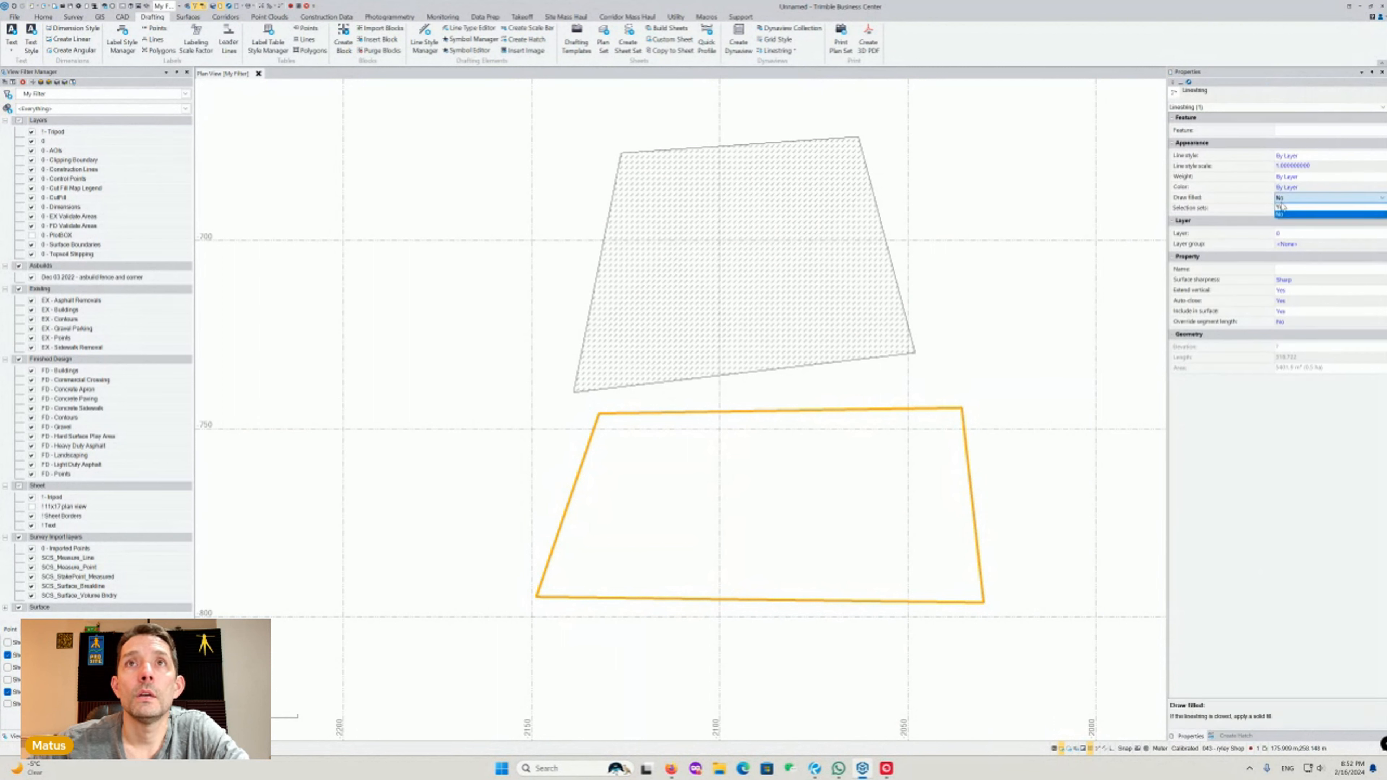
left_click(1288, 216)
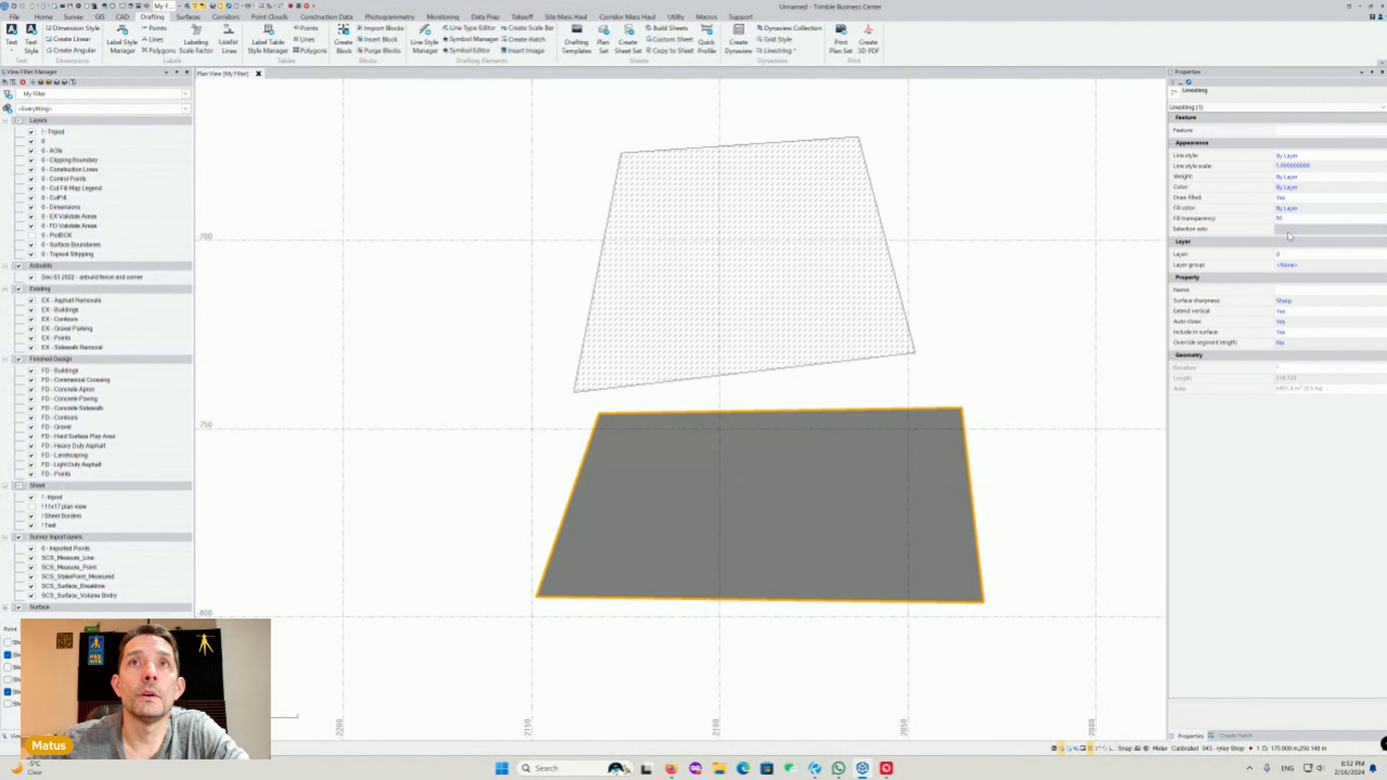
Set the lower polygon's fill color to red, close its properties and clear the selection
left_click(1293, 228)
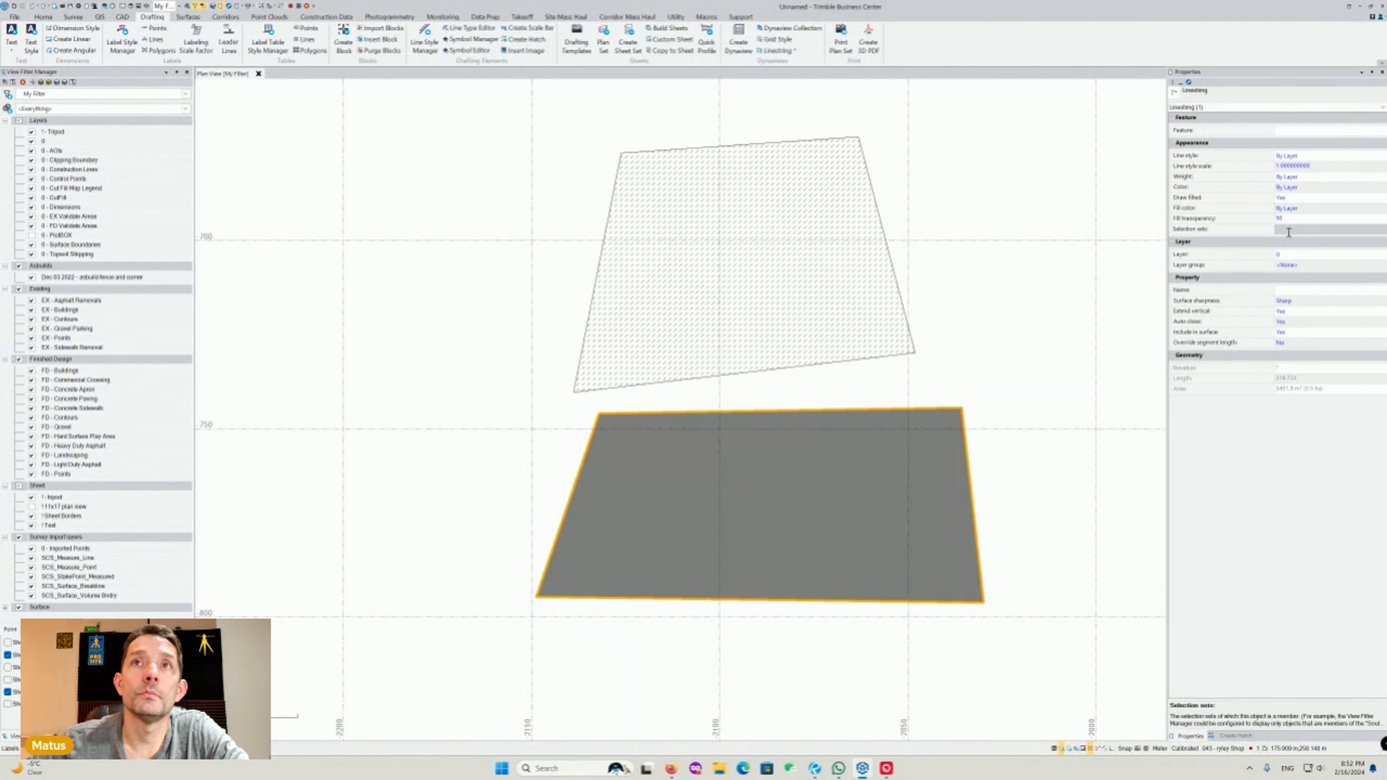
left_click(1322, 208)
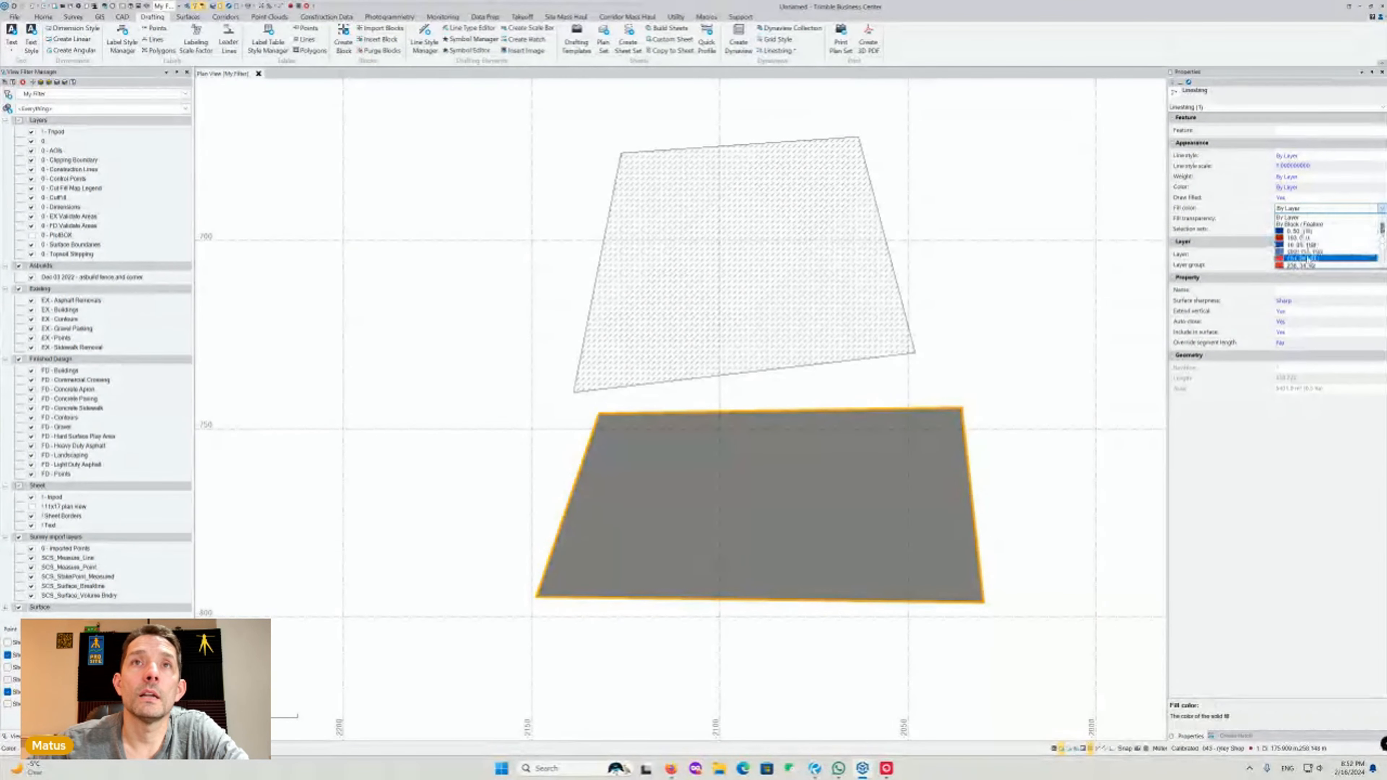
left_click(1322, 251)
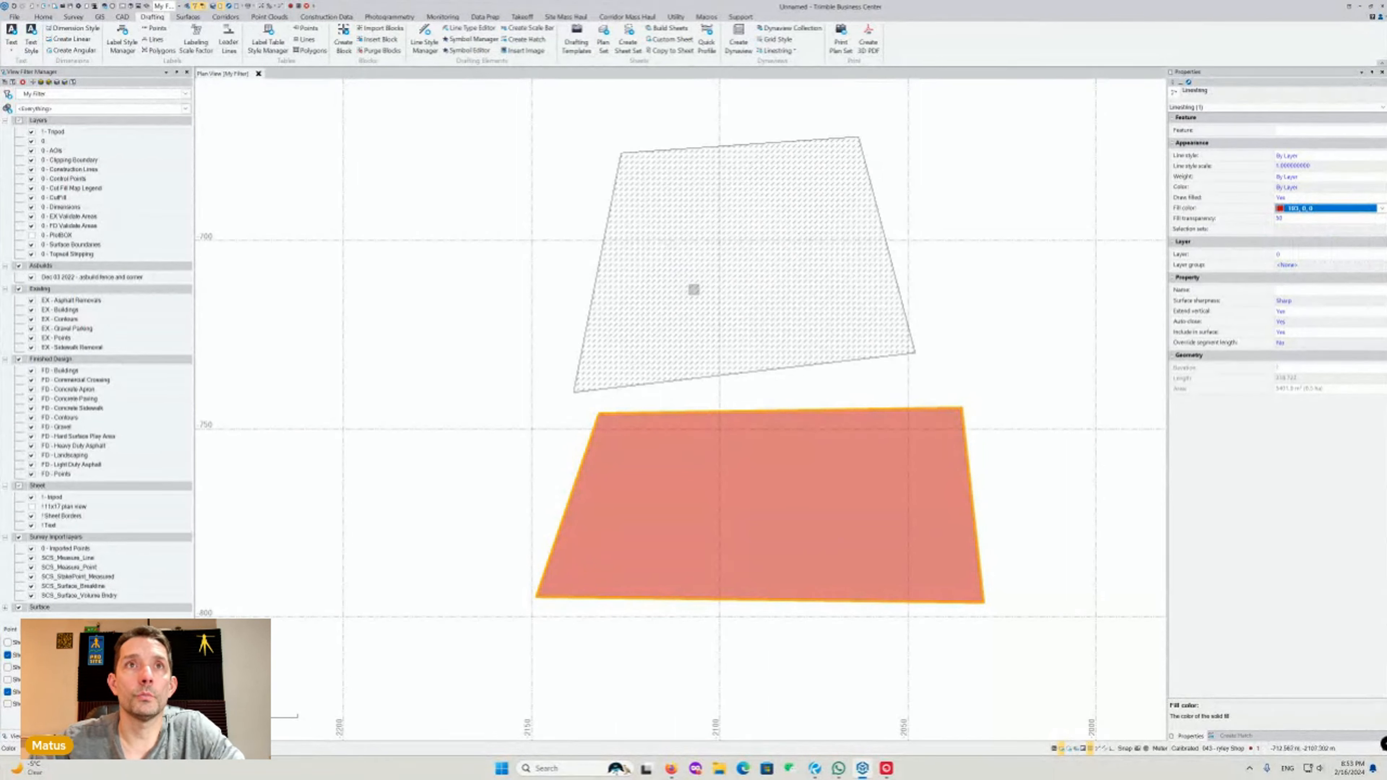
scroll(800, 269, "up", 3)
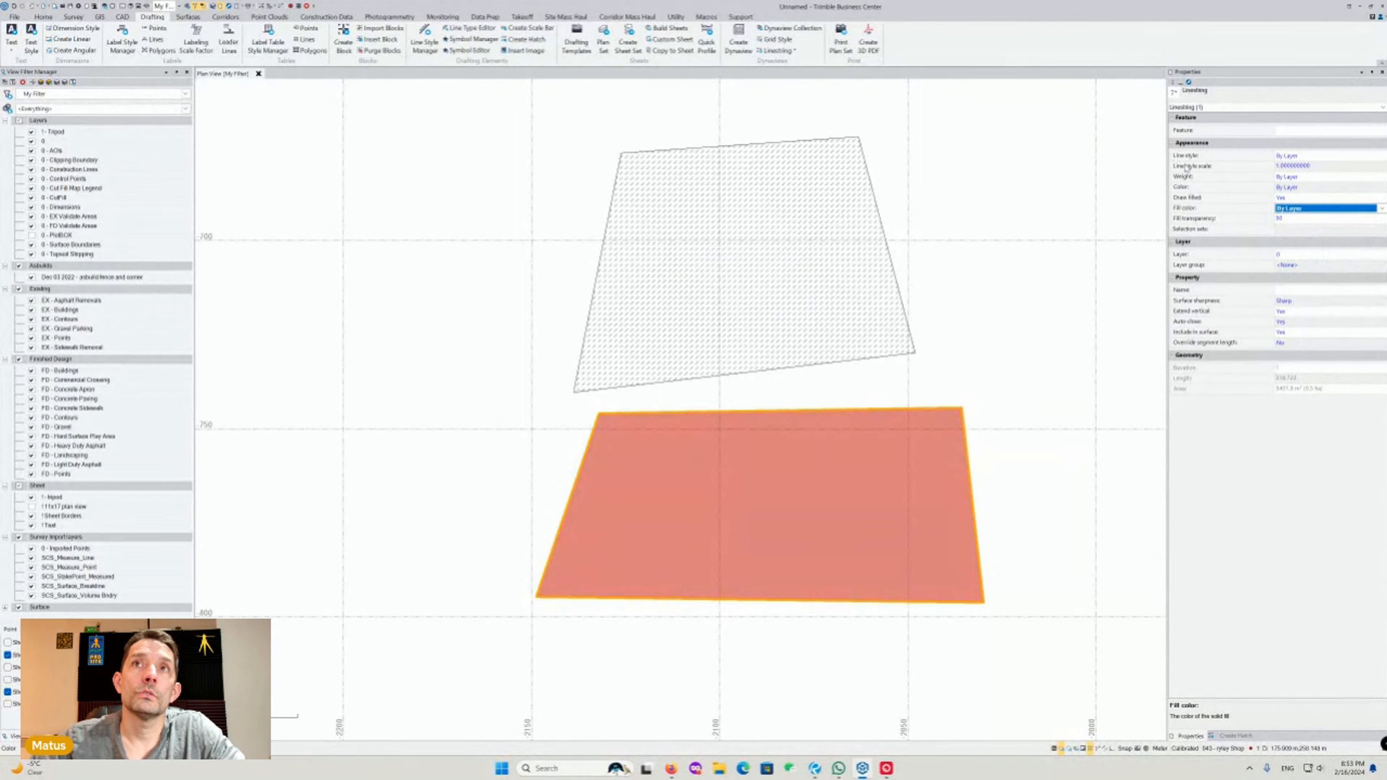
left_click(1383, 72)
left_click(990, 221)
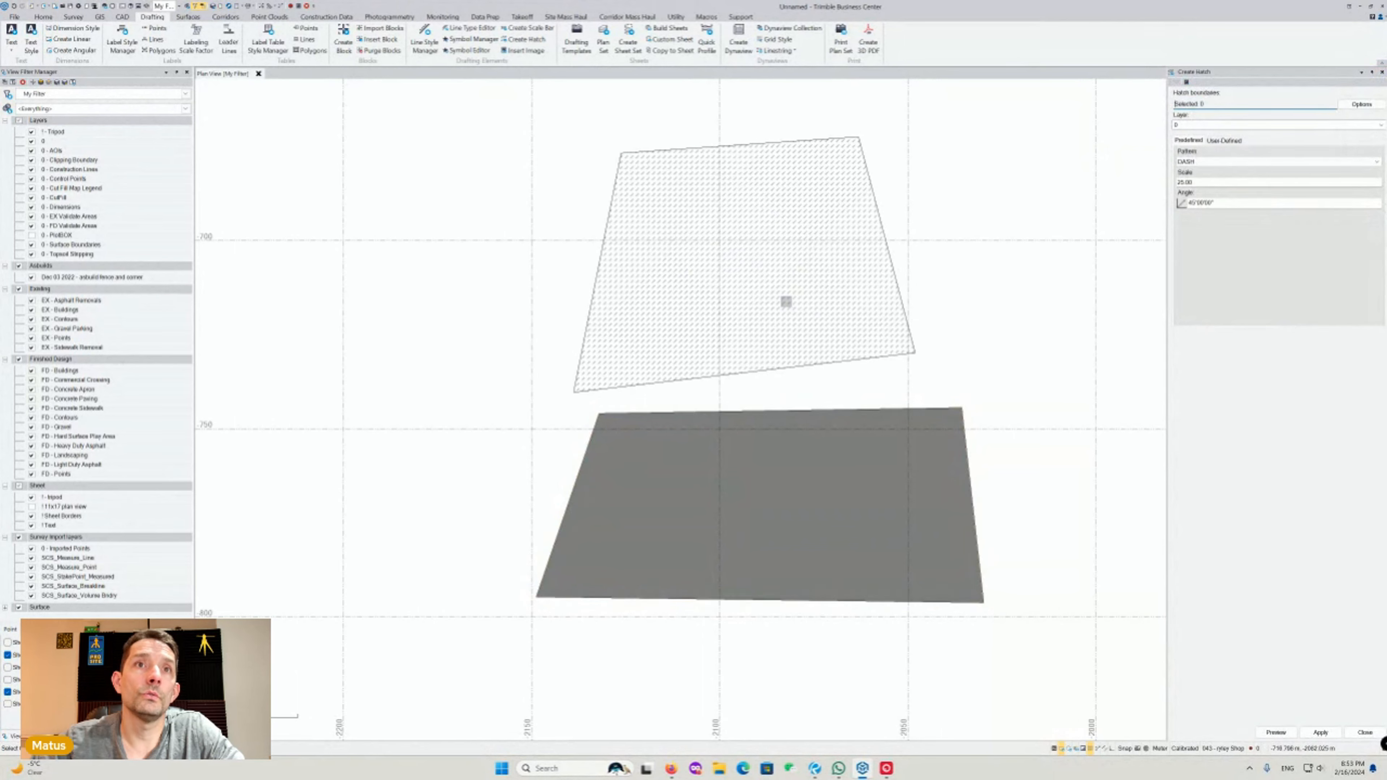
Reopen the properties of the filled lower polygon, set its fill color to red, and close Properties and Create Hatch
left_click(971, 464)
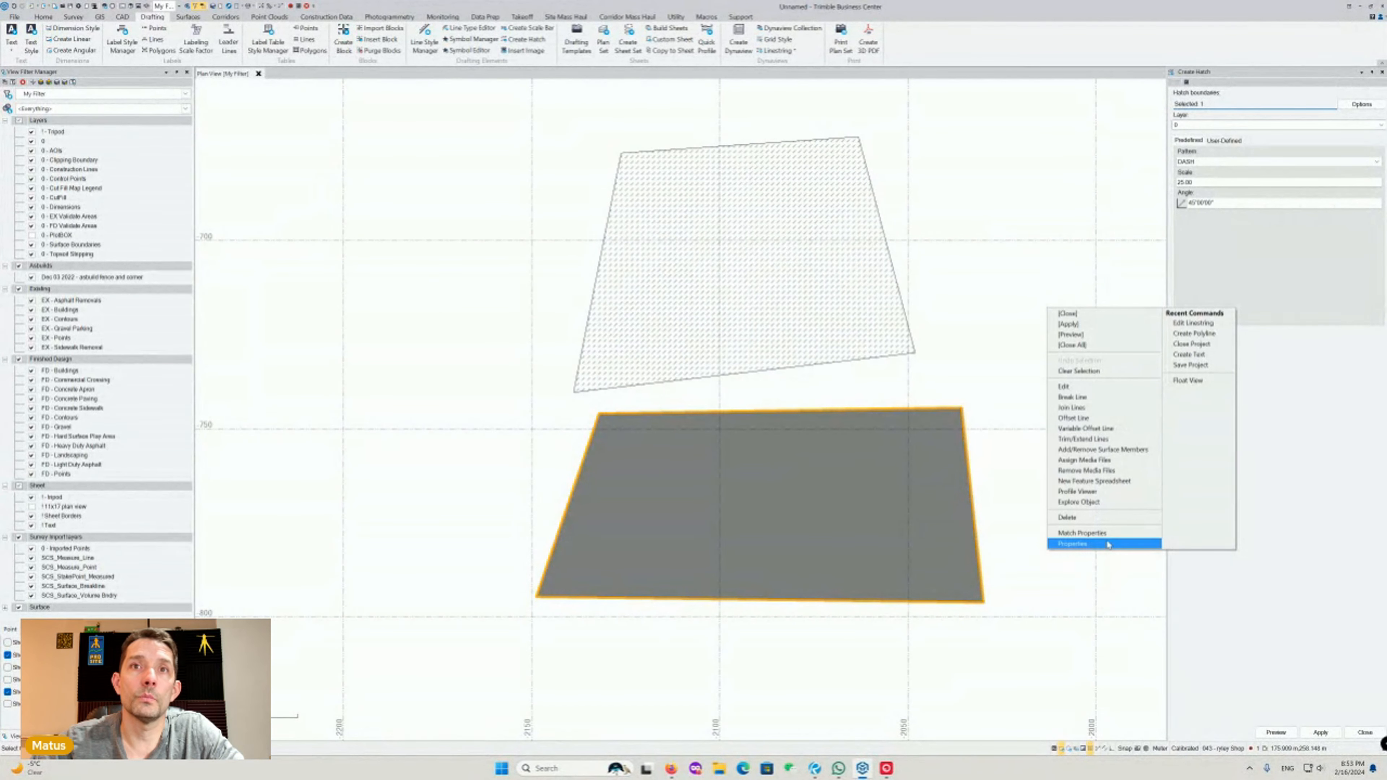
left_click(1102, 544)
left_click(1311, 208)
left_click(1310, 208)
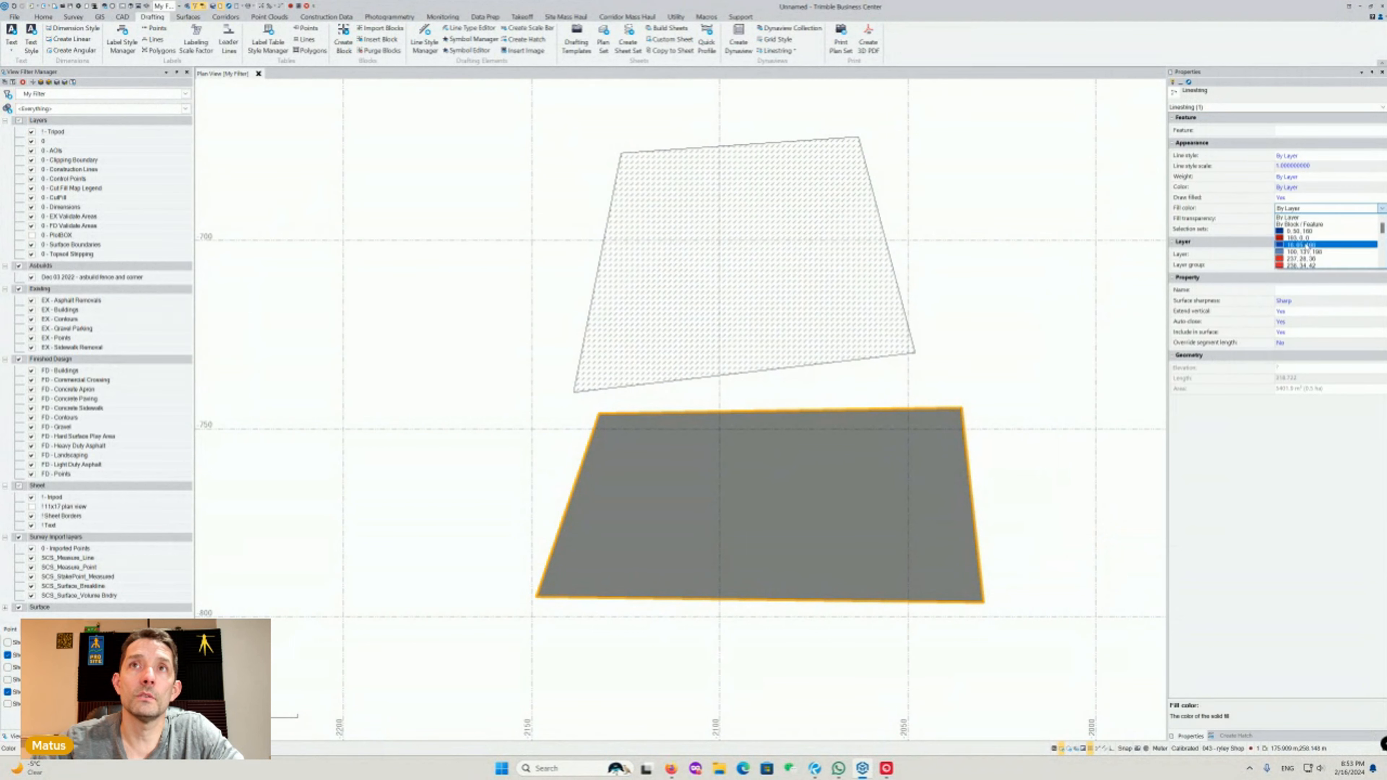
left_click(1306, 240)
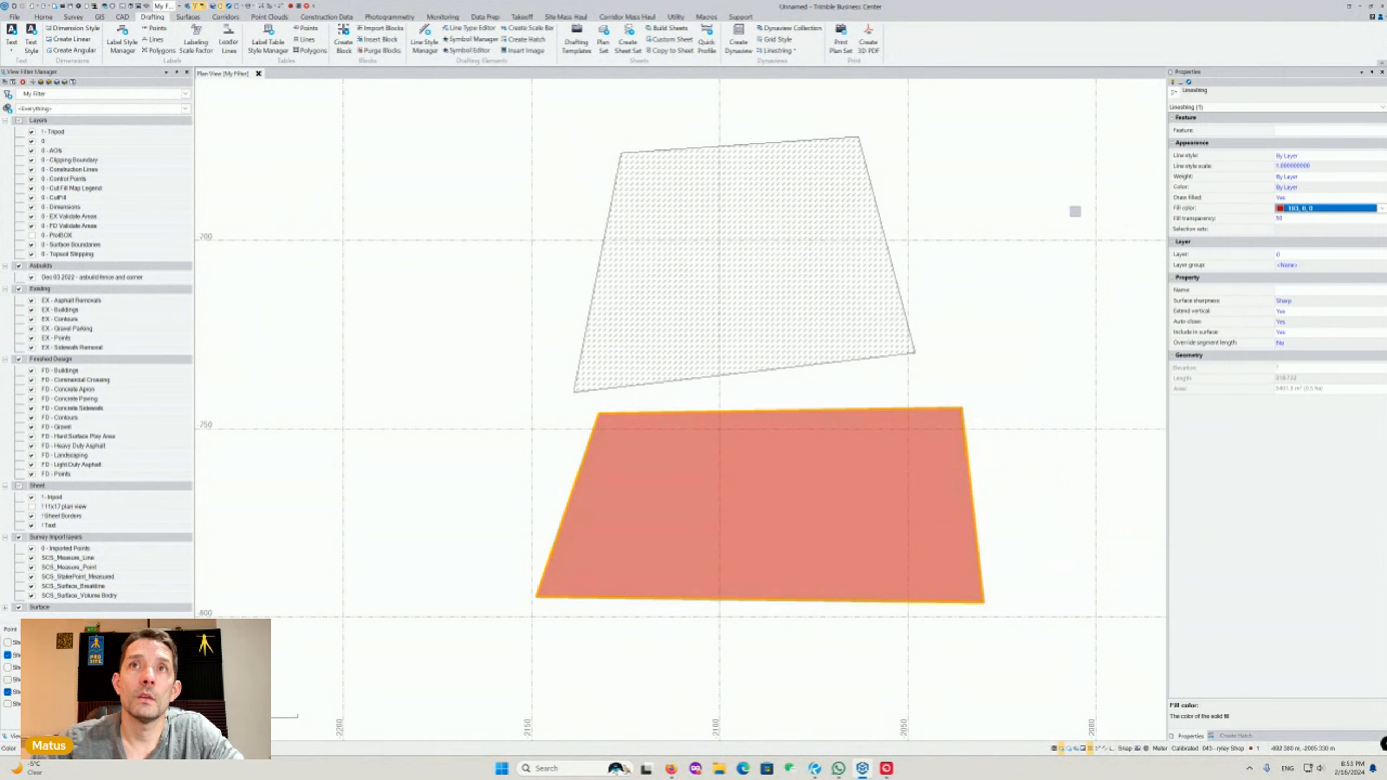
left_click(1383, 72)
left_click(1382, 72)
key("Escape")
left_click(326, 16)
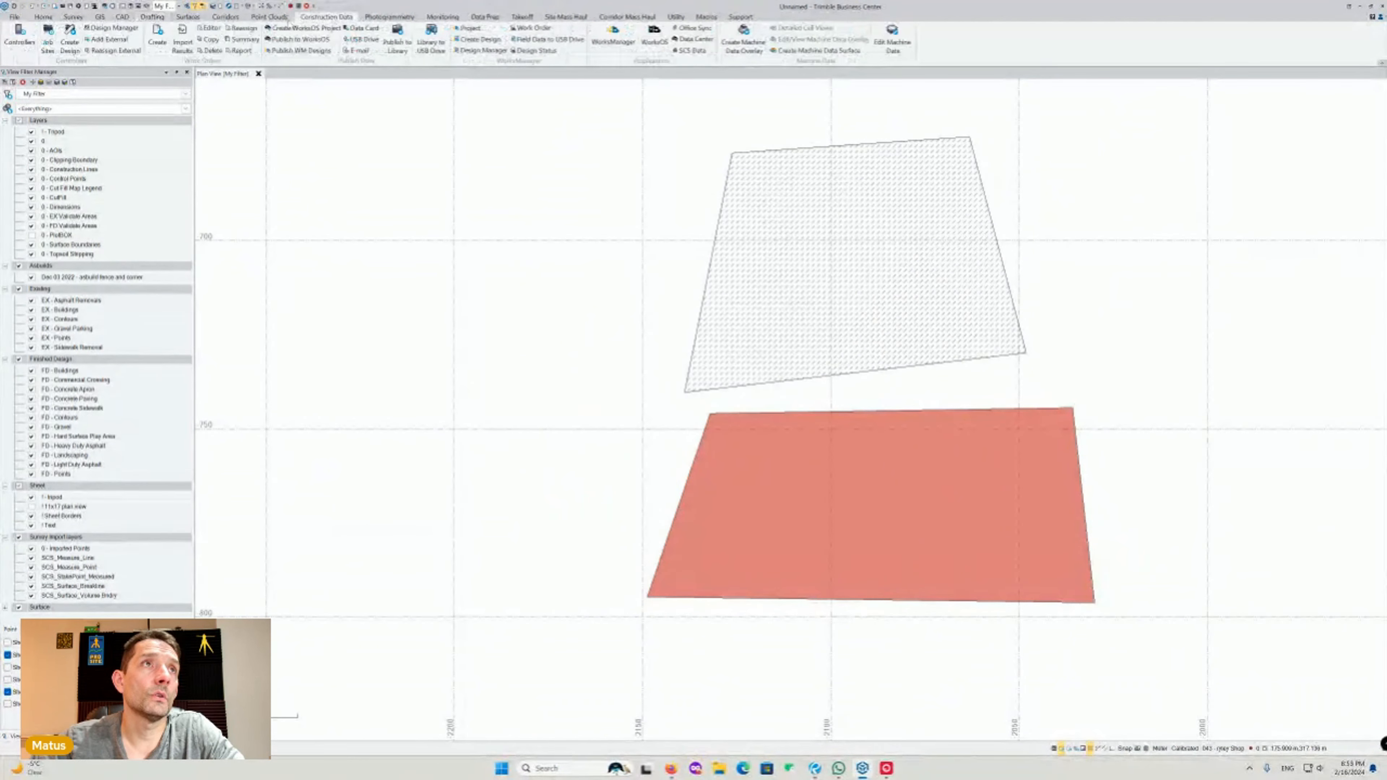
Create a new job site named Test Hatch job and assign it to the PC site controller
left_click(48, 38)
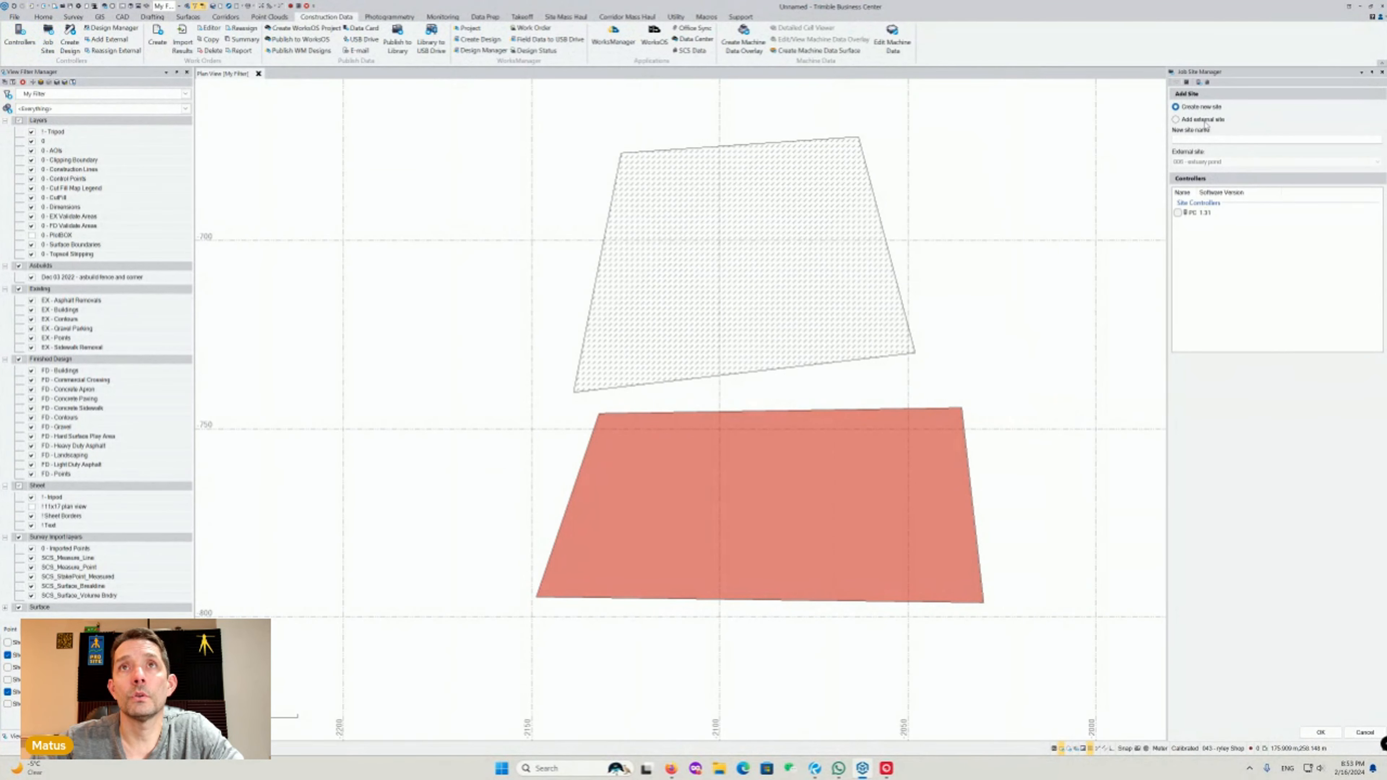
left_click(1211, 140)
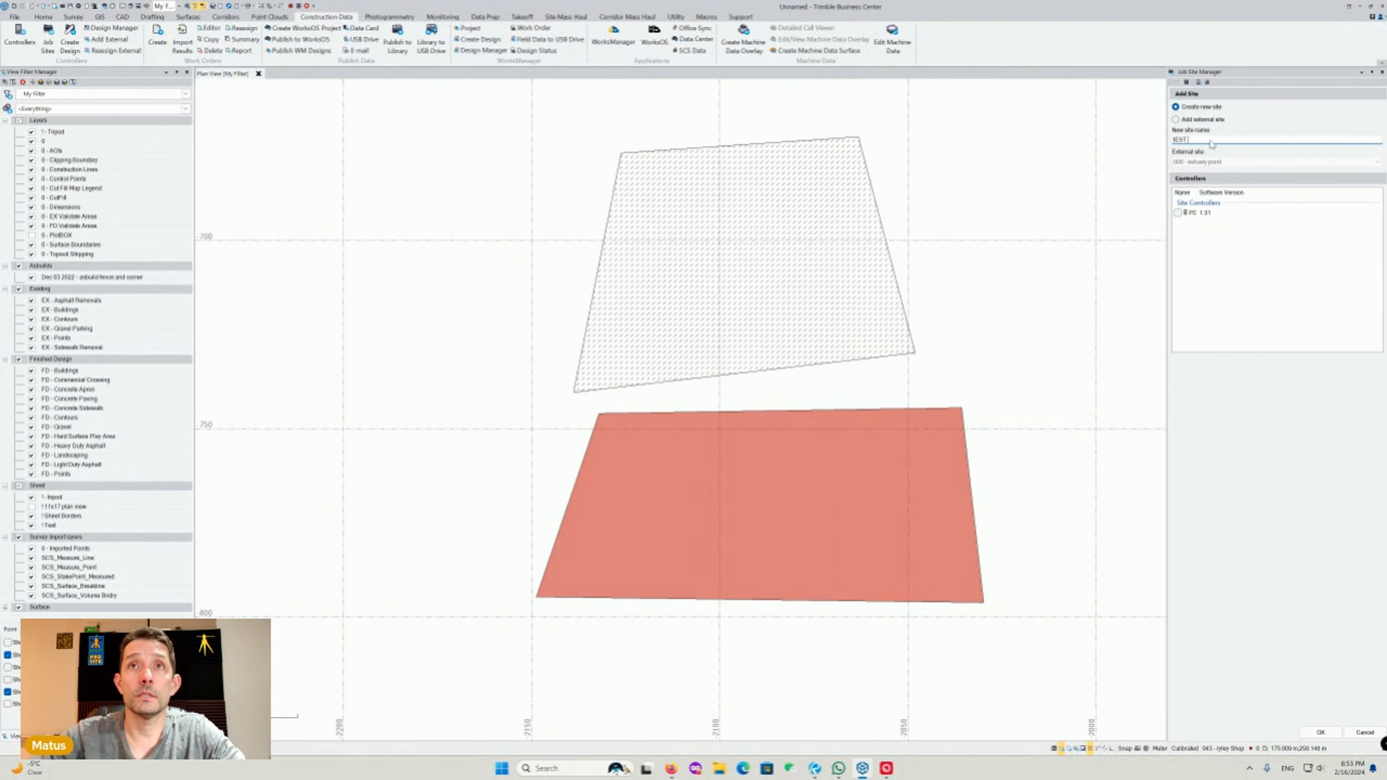
key("Caps_Lock")
type("Test Hatch job")
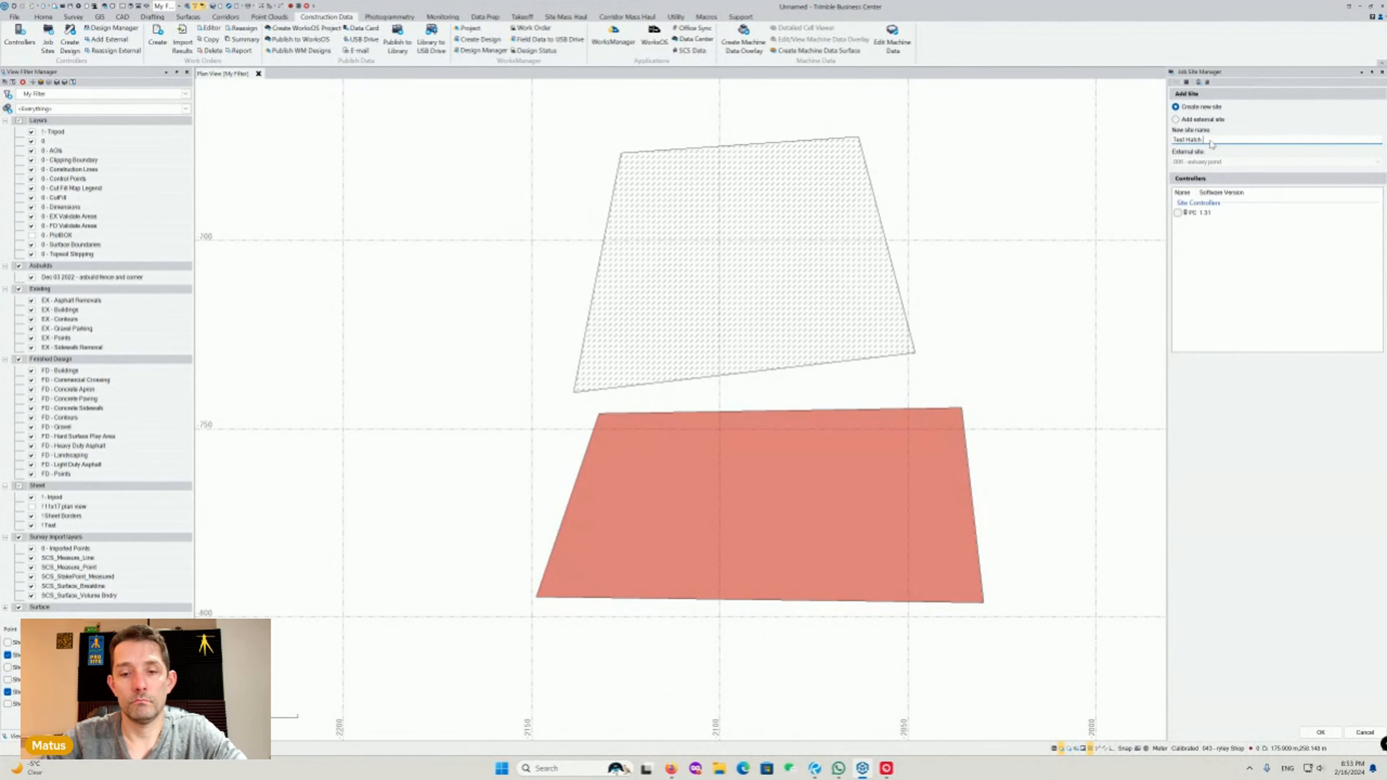
left_click(1179, 212)
left_click(1321, 732)
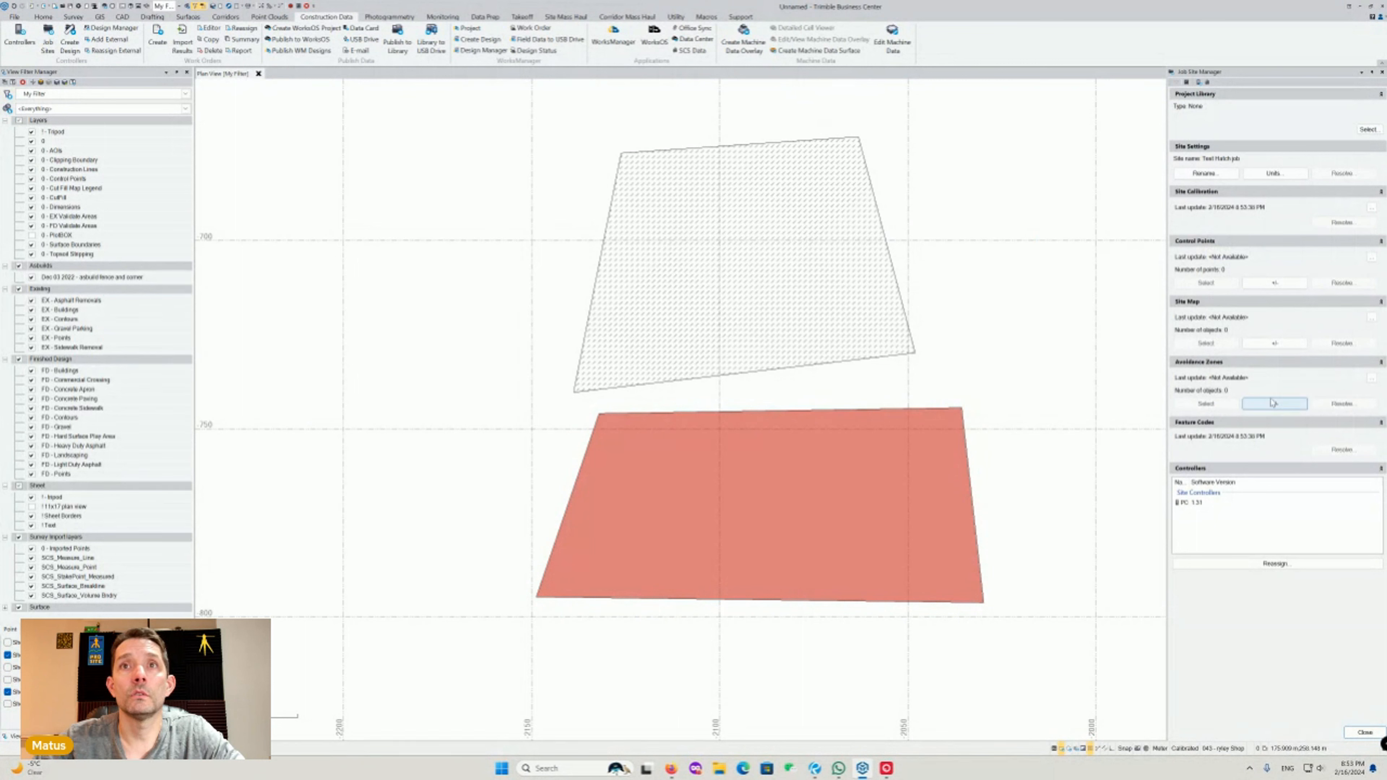
Create a job site design named test and assign it to the PC site controller
left_click(69, 38)
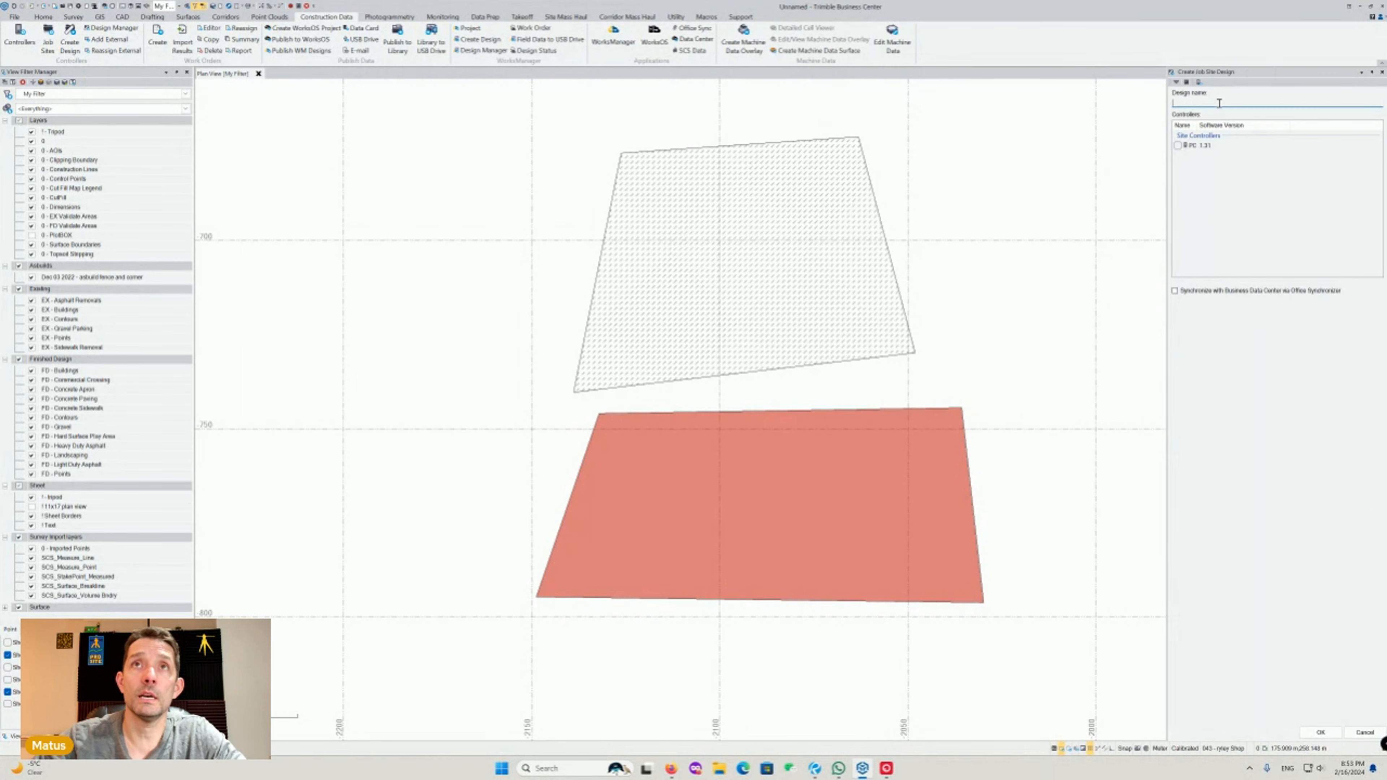
type("test")
left_click(1178, 146)
left_click(1321, 732)
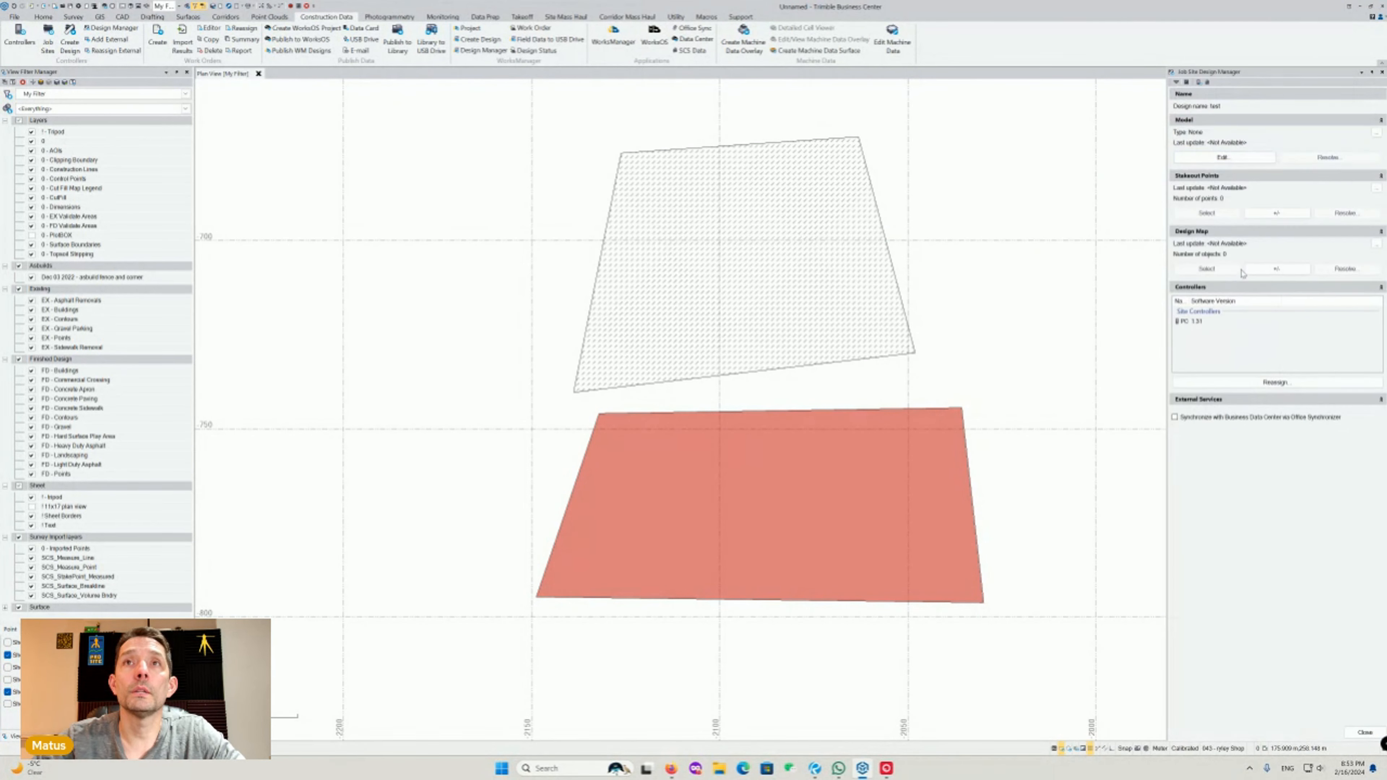
Add both polygons and the upper polygon's hatch to the test design's map and apply the change
left_click(1277, 269)
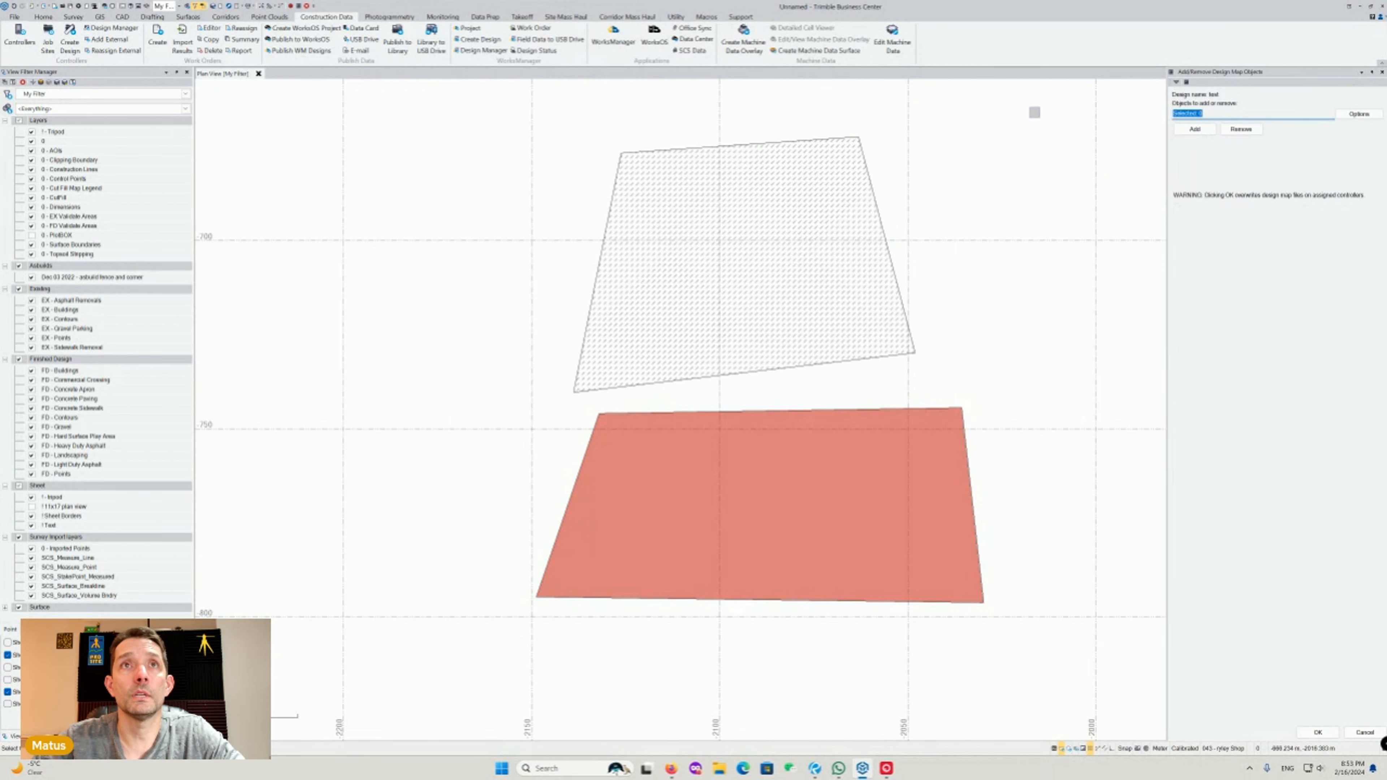
left_click_drag(1034, 113, 462, 692)
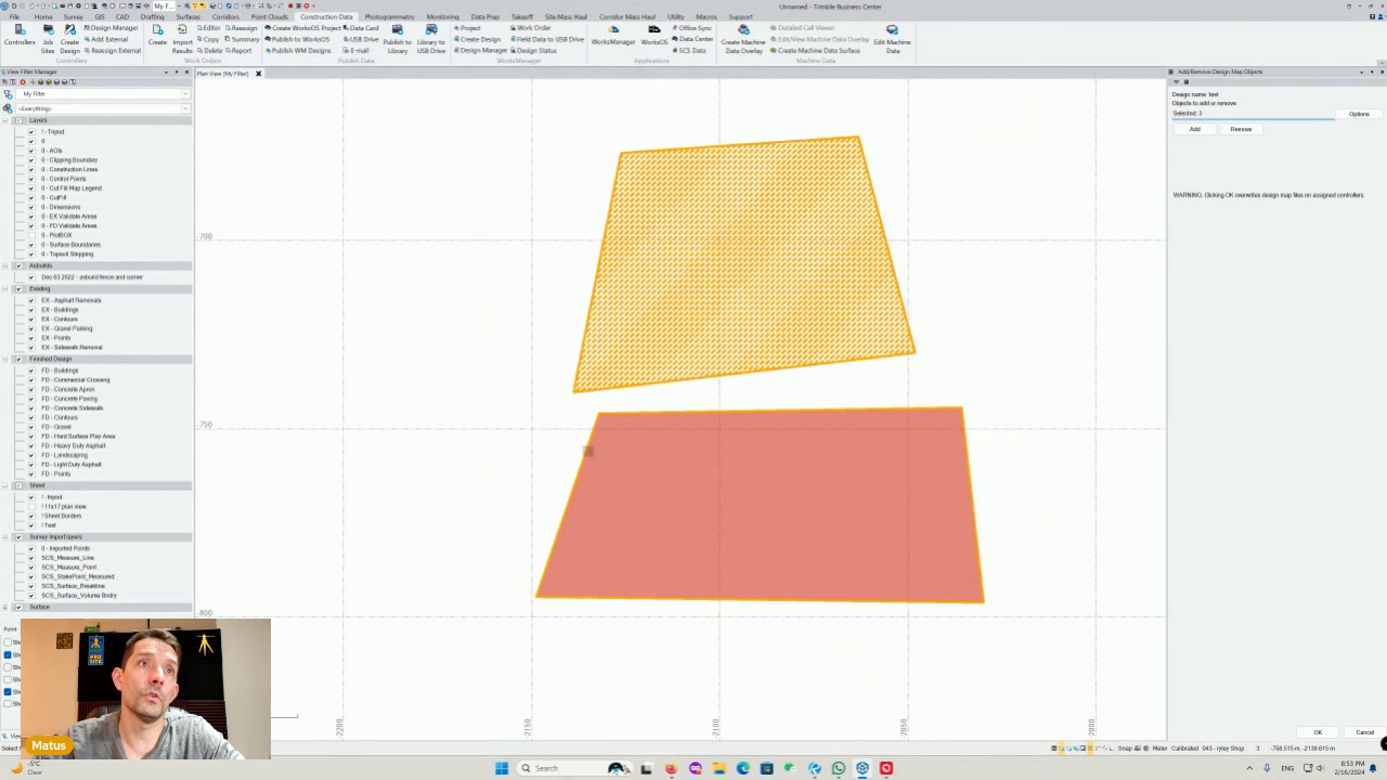
left_click(1213, 133)
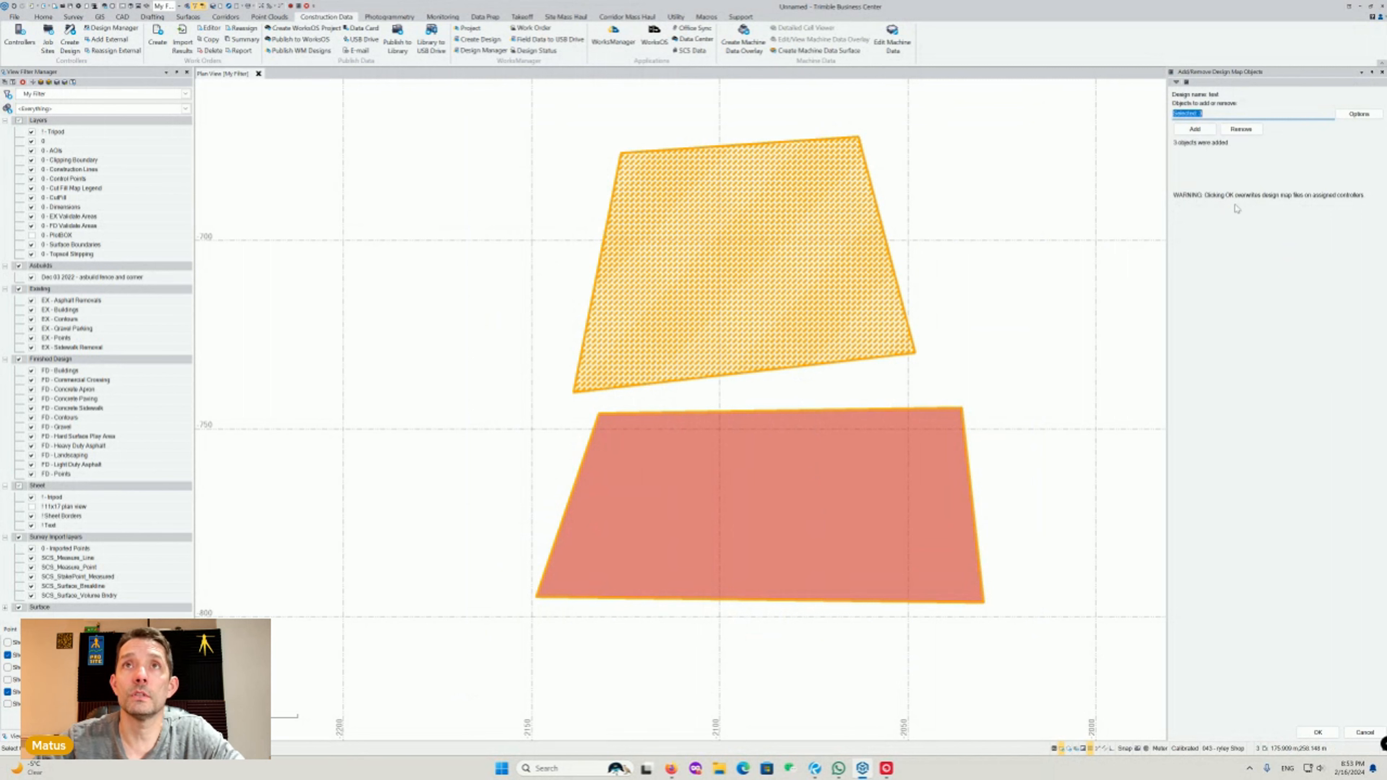
left_click(1318, 733)
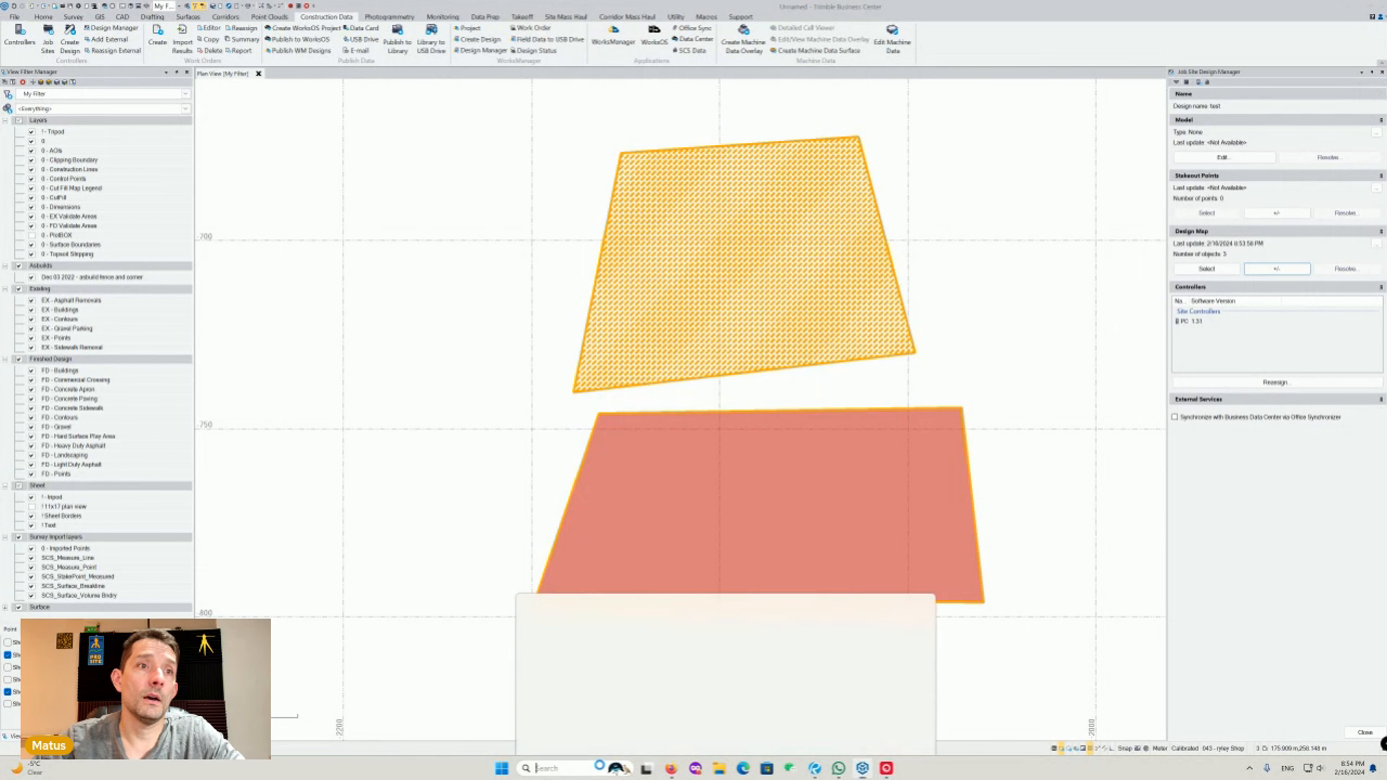
Find and launch Trimble Siteworks, then dismiss its licensing notice
left_click(547, 768)
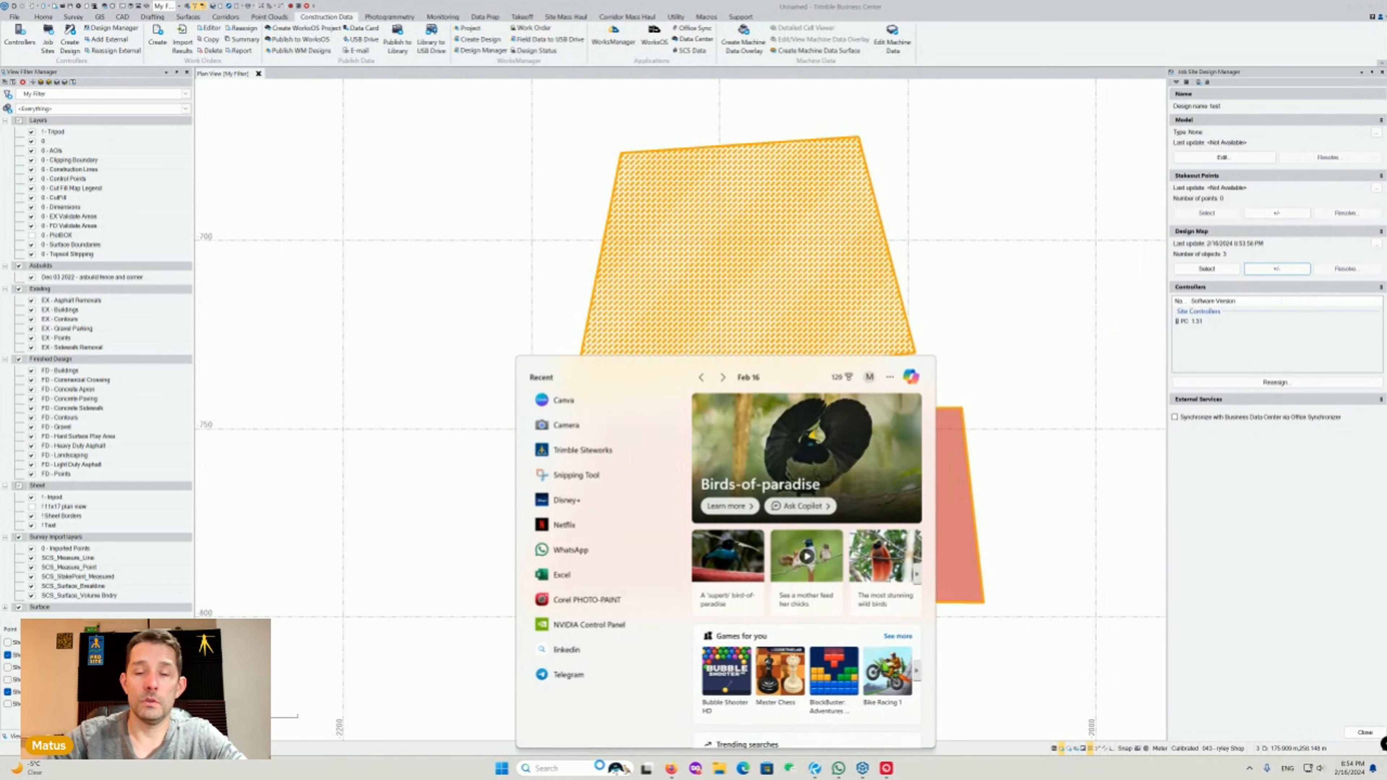
type("site")
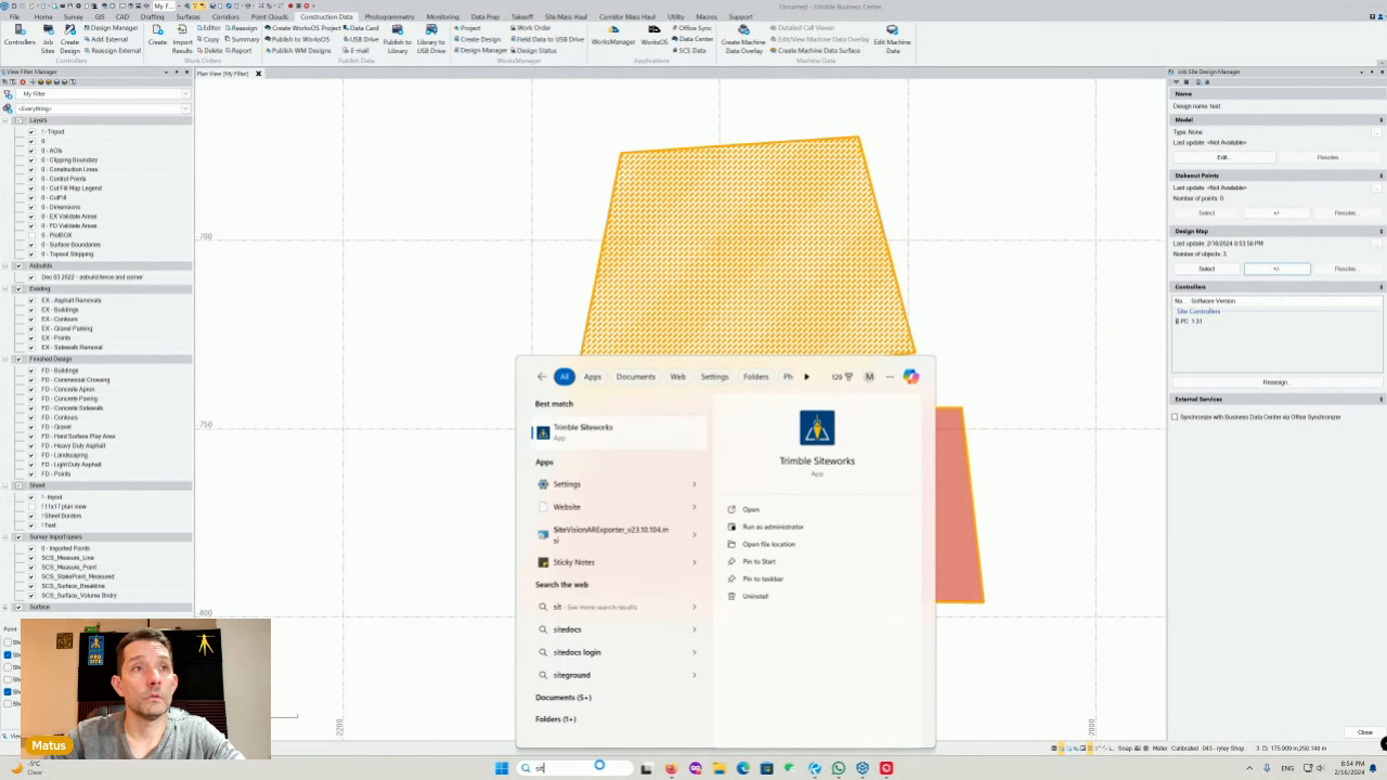
left_click(586, 432)
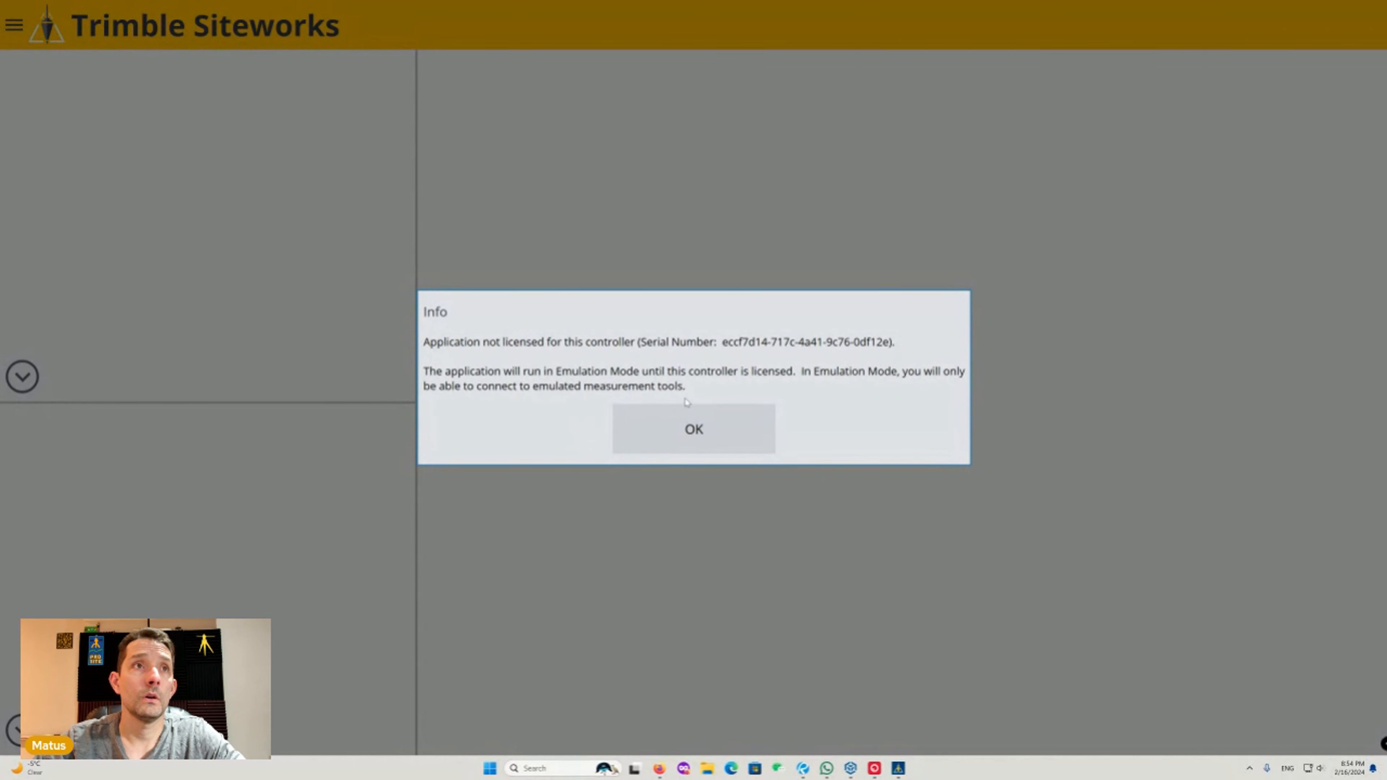
left_click(679, 433)
Choose the Test Hatch job project and start a new work order for it
left_click(1267, 111)
scroll(991, 393, "down", 3)
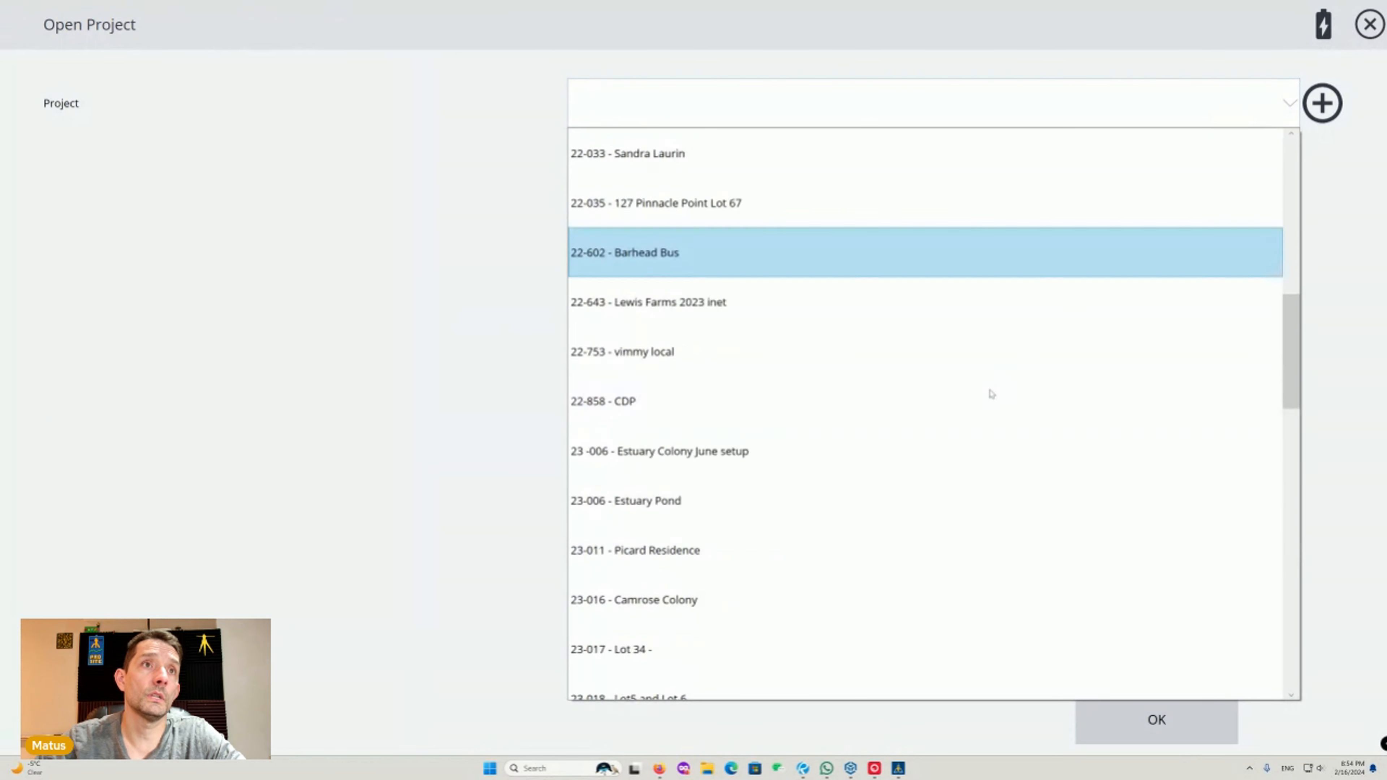
scroll(992, 394, "down", 10)
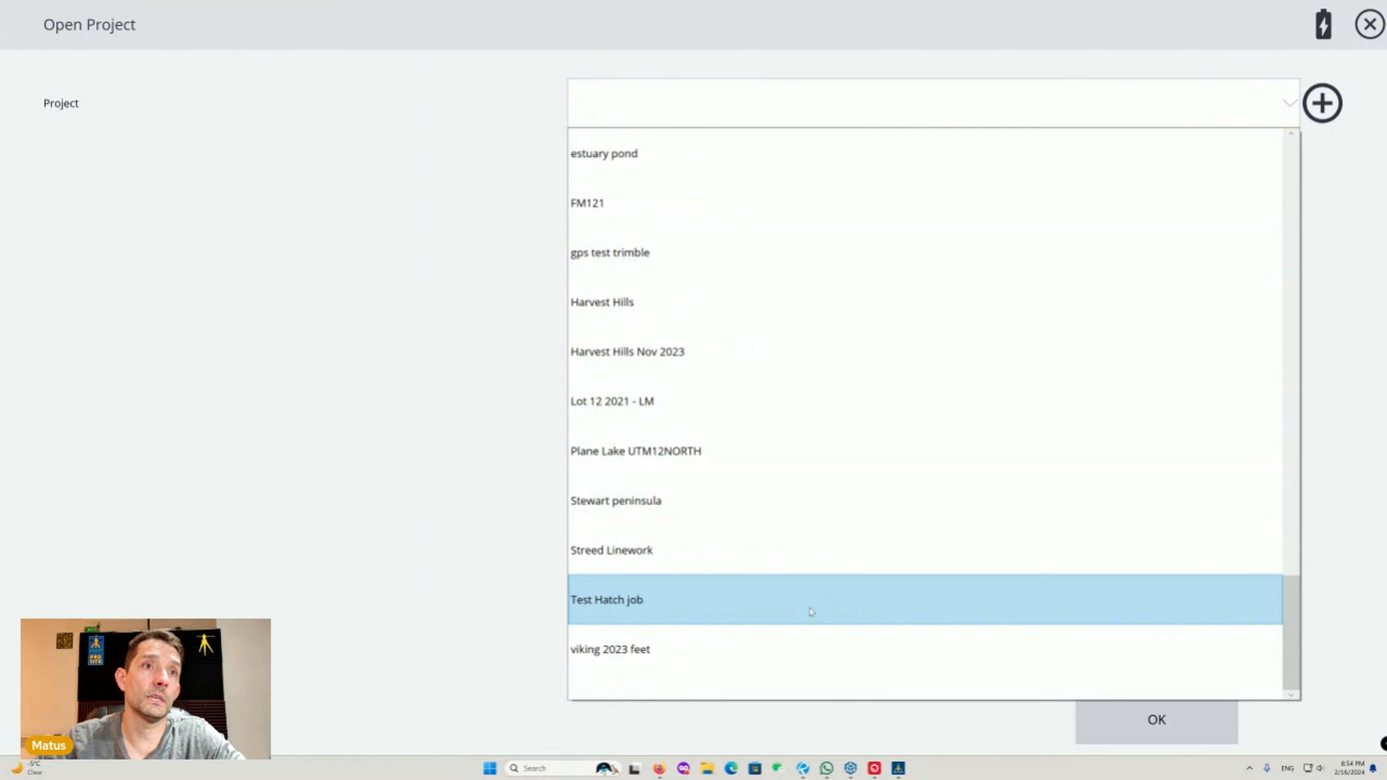
left_click(812, 611)
left_click(1288, 164)
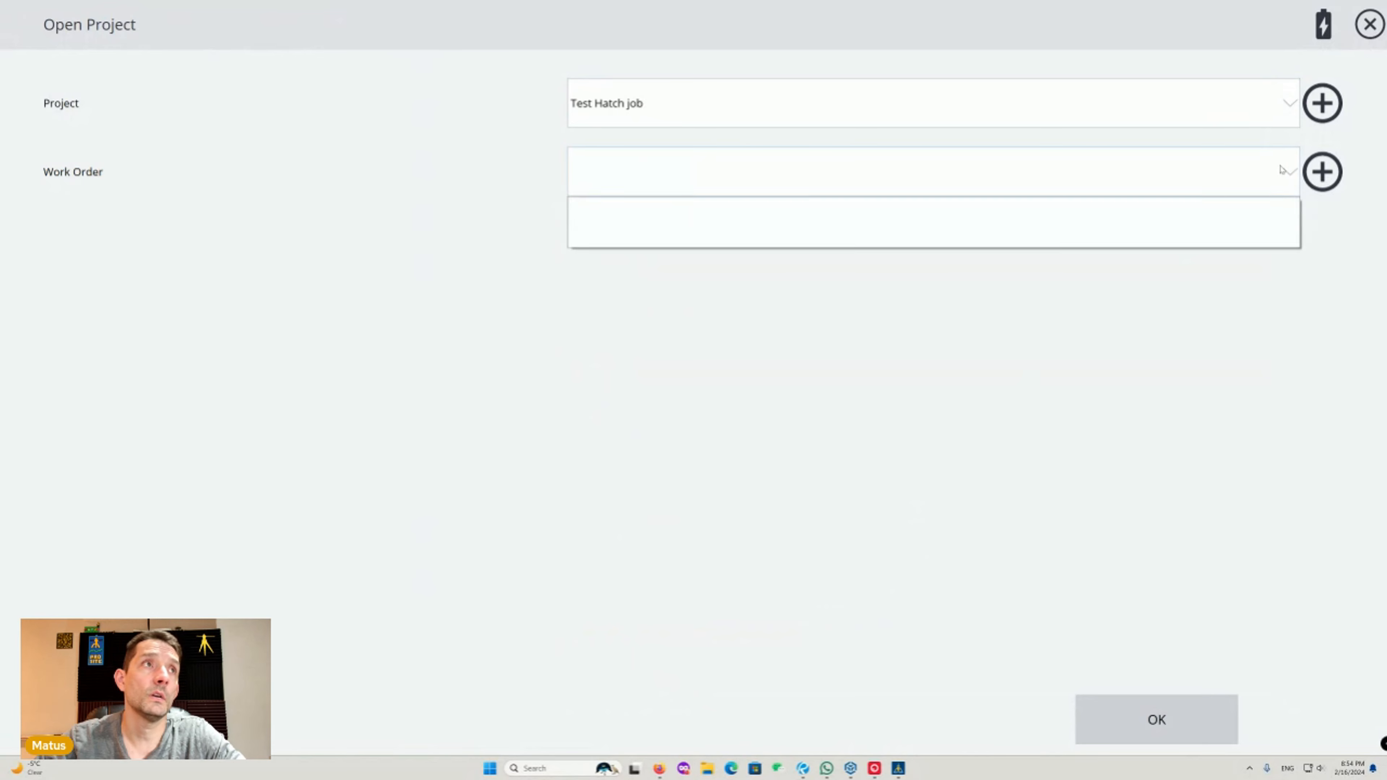
left_click(1273, 168)
left_click(1314, 171)
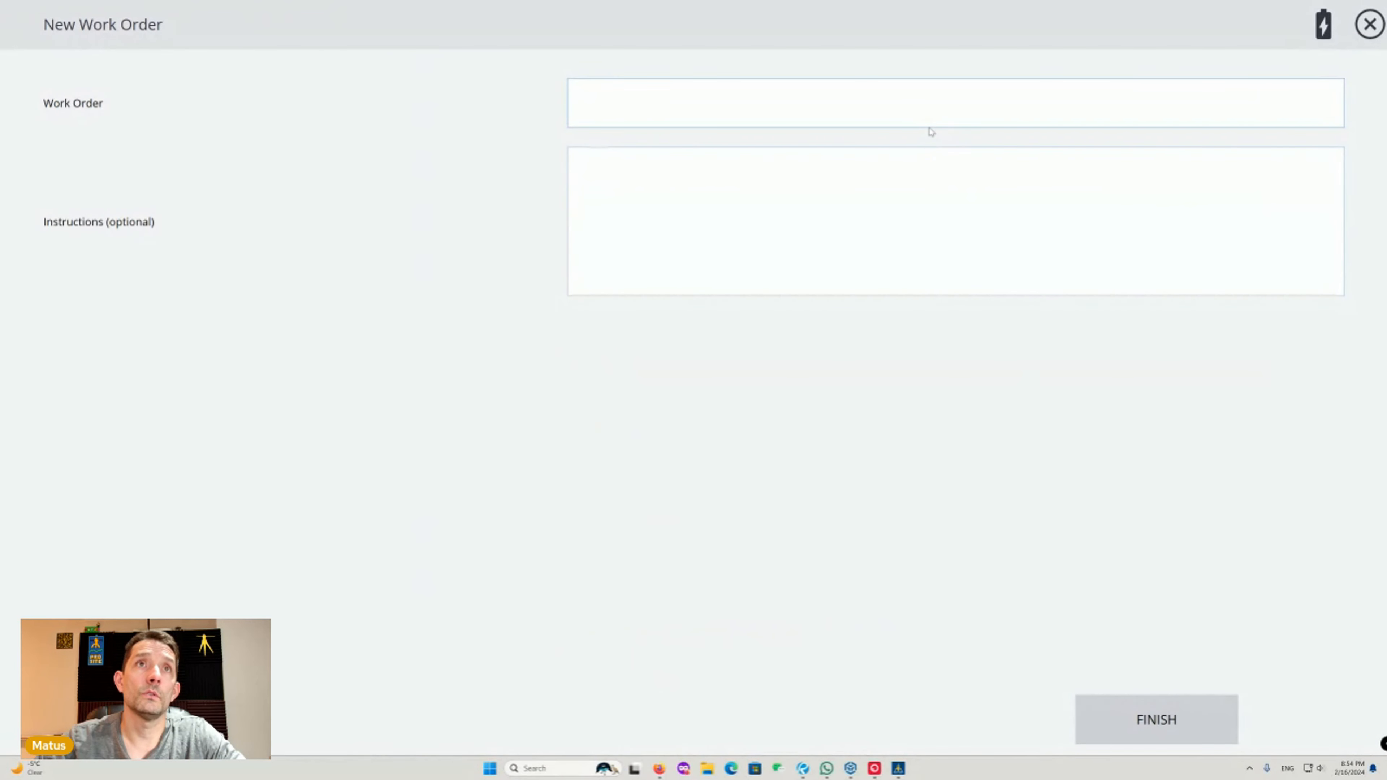
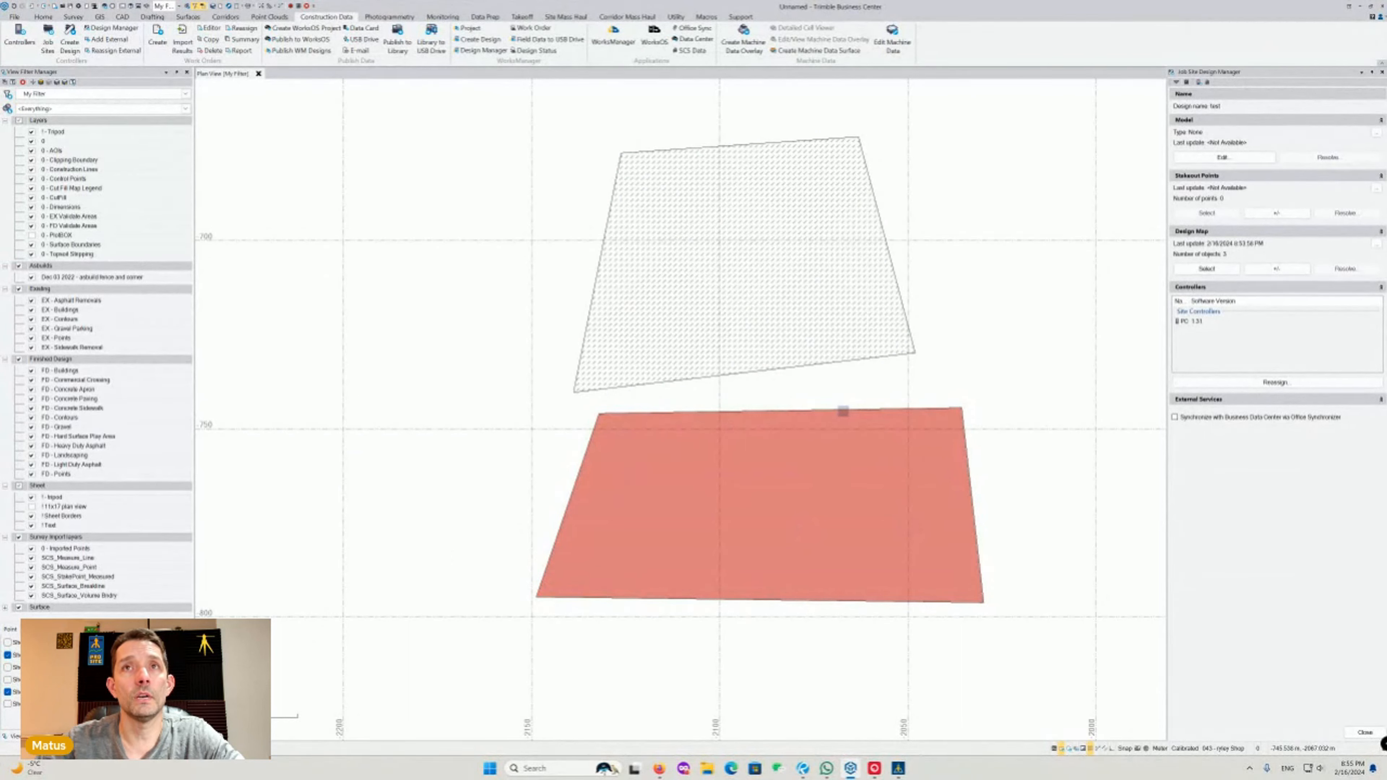
Back in Trimble Business Center, explode the upper polygon's hatch into separate lines and clear the selection
left_click(802, 238)
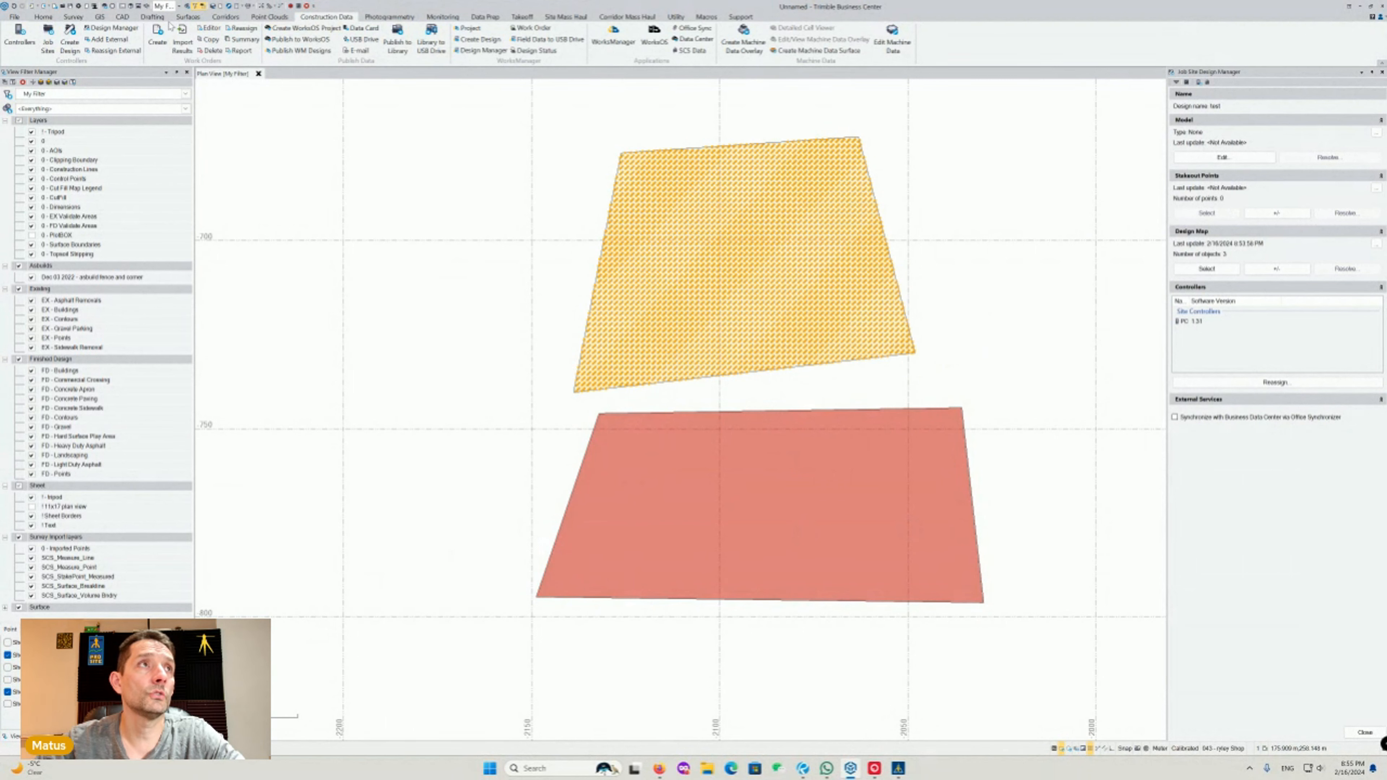
left_click(147, 18)
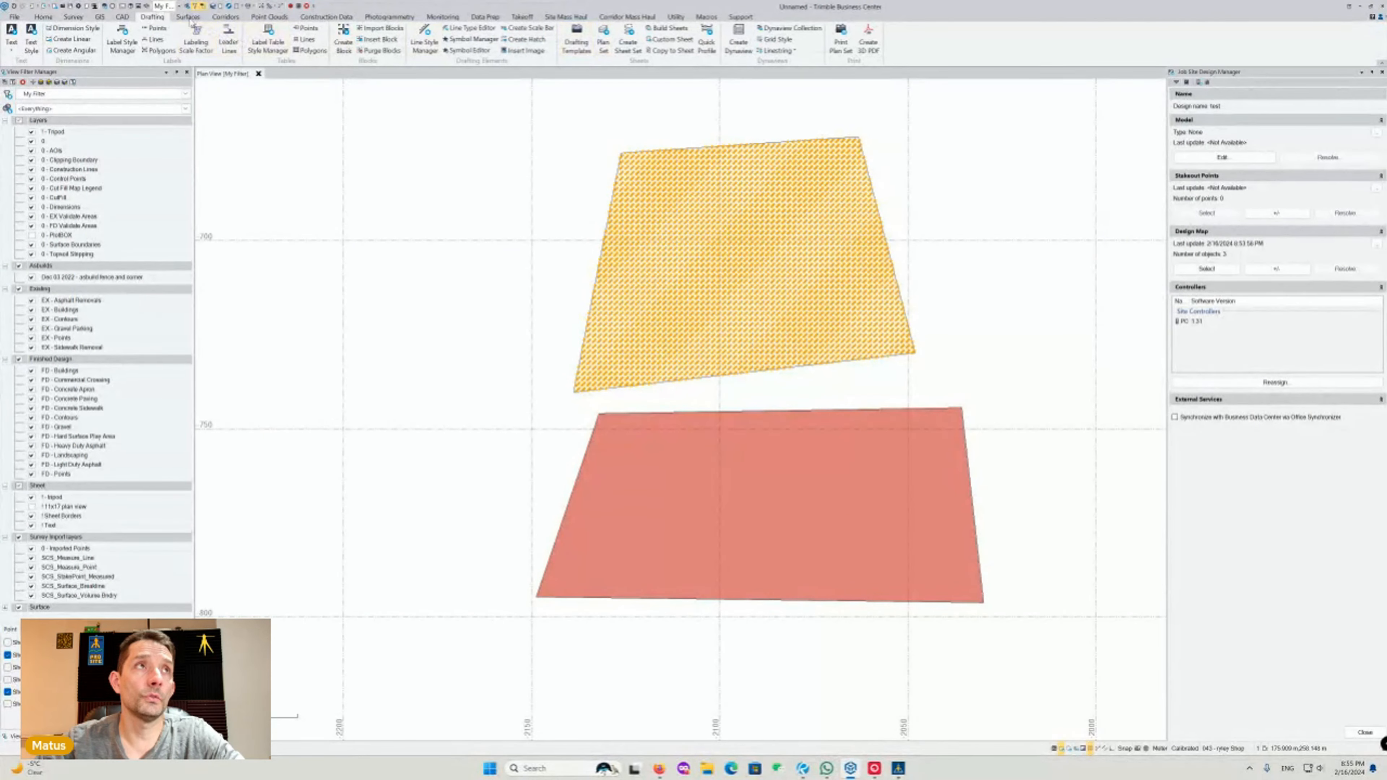
left_click(120, 17)
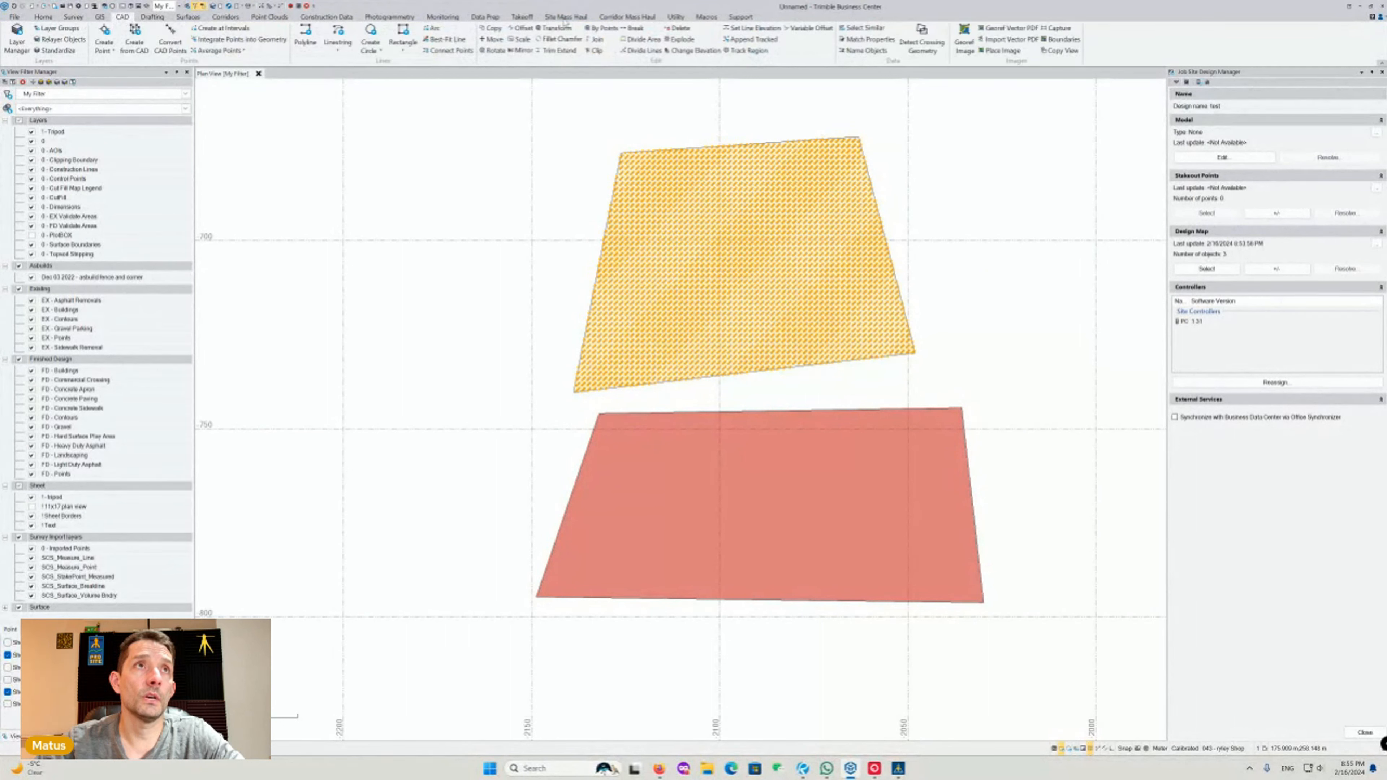
left_click(680, 42)
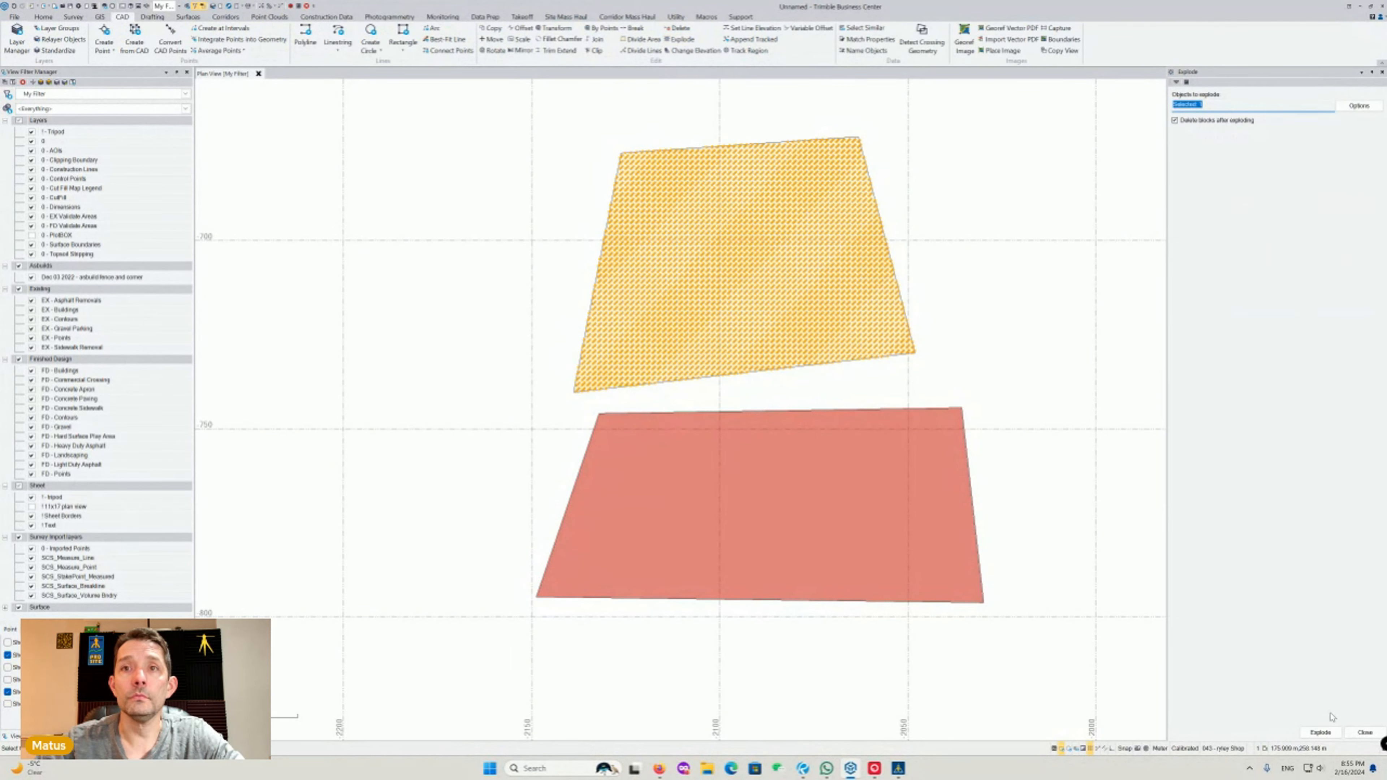
left_click(1322, 733)
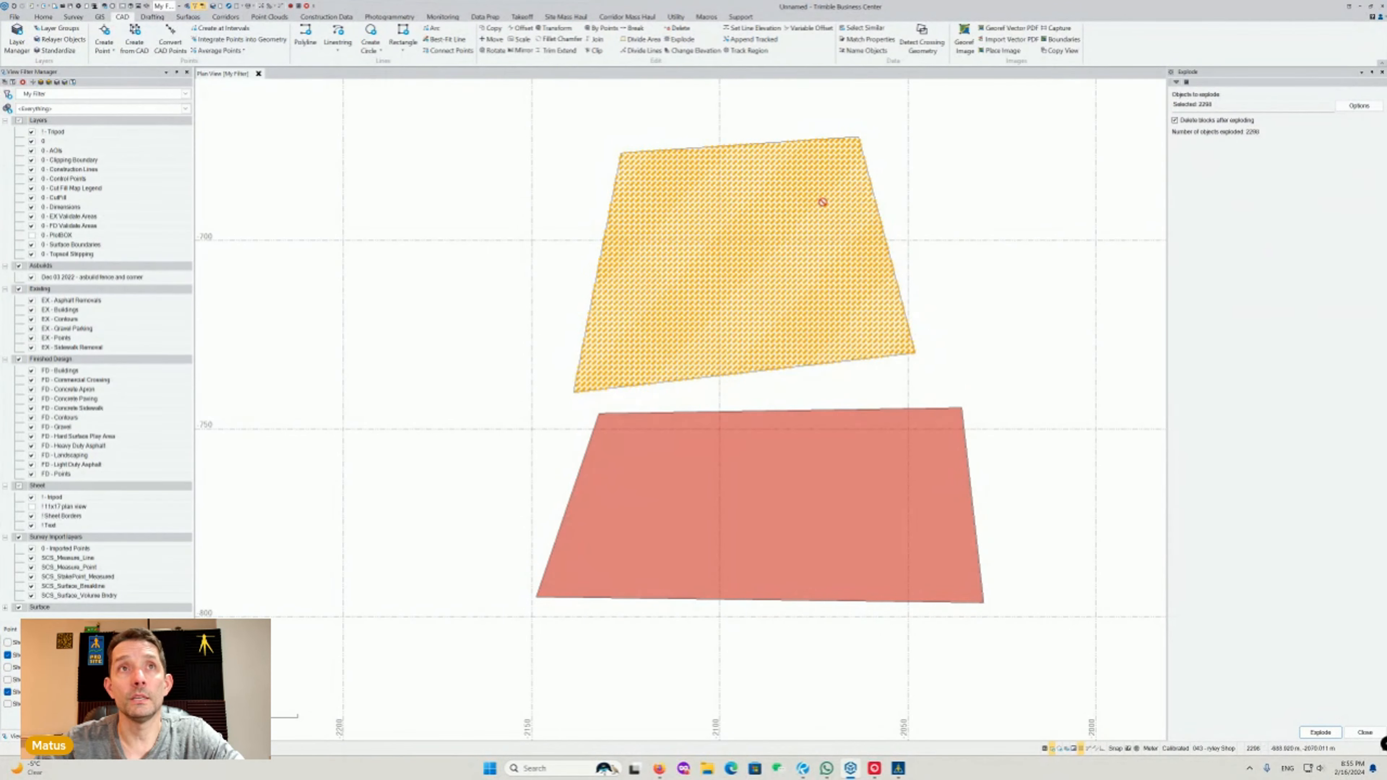
left_click(296, 456)
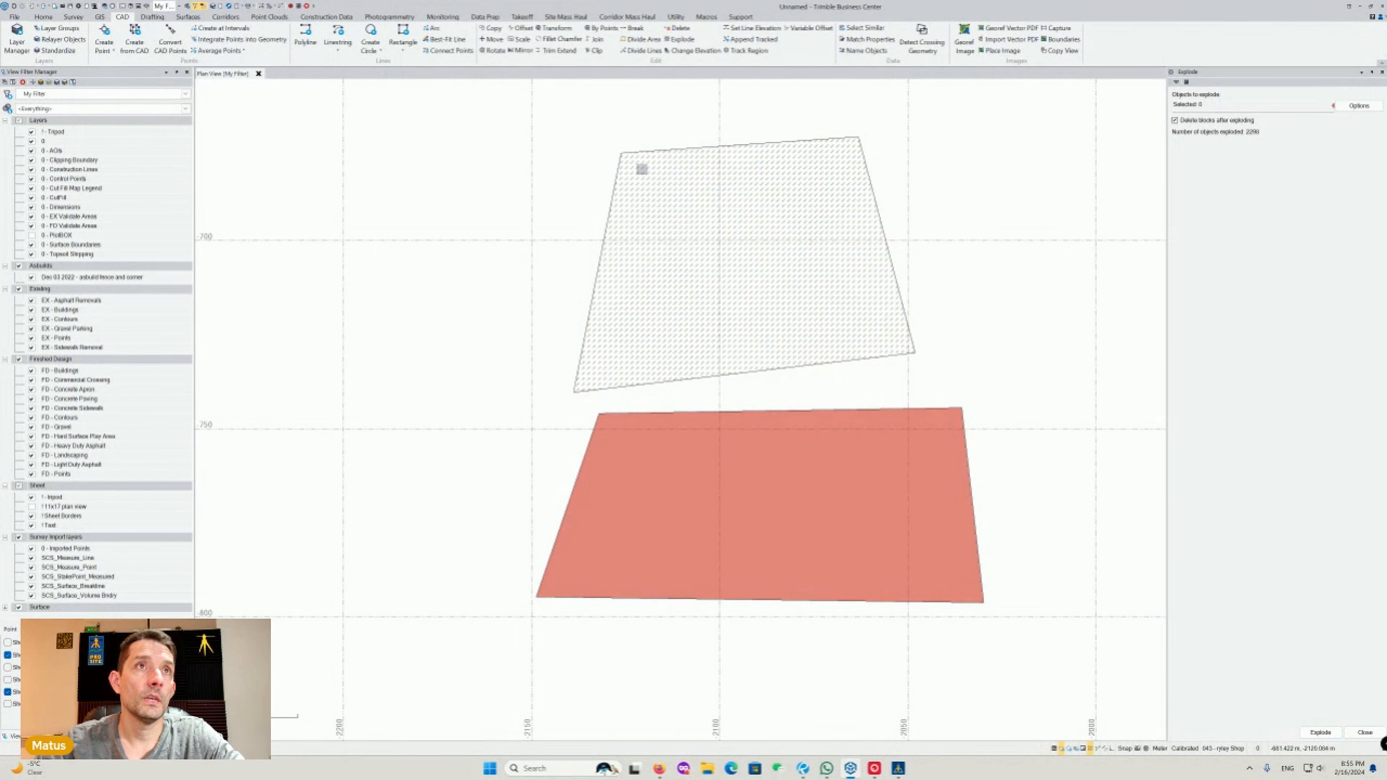
Select the exploded hatch lines without the polygon outline and assign them to a new layer named hatch
mouse_move(531, 119)
left_mouse_down()
mouse_move(908, 426)
mouse_move(1017, 393)
mouse_move(951, 398)
left_mouse_up()
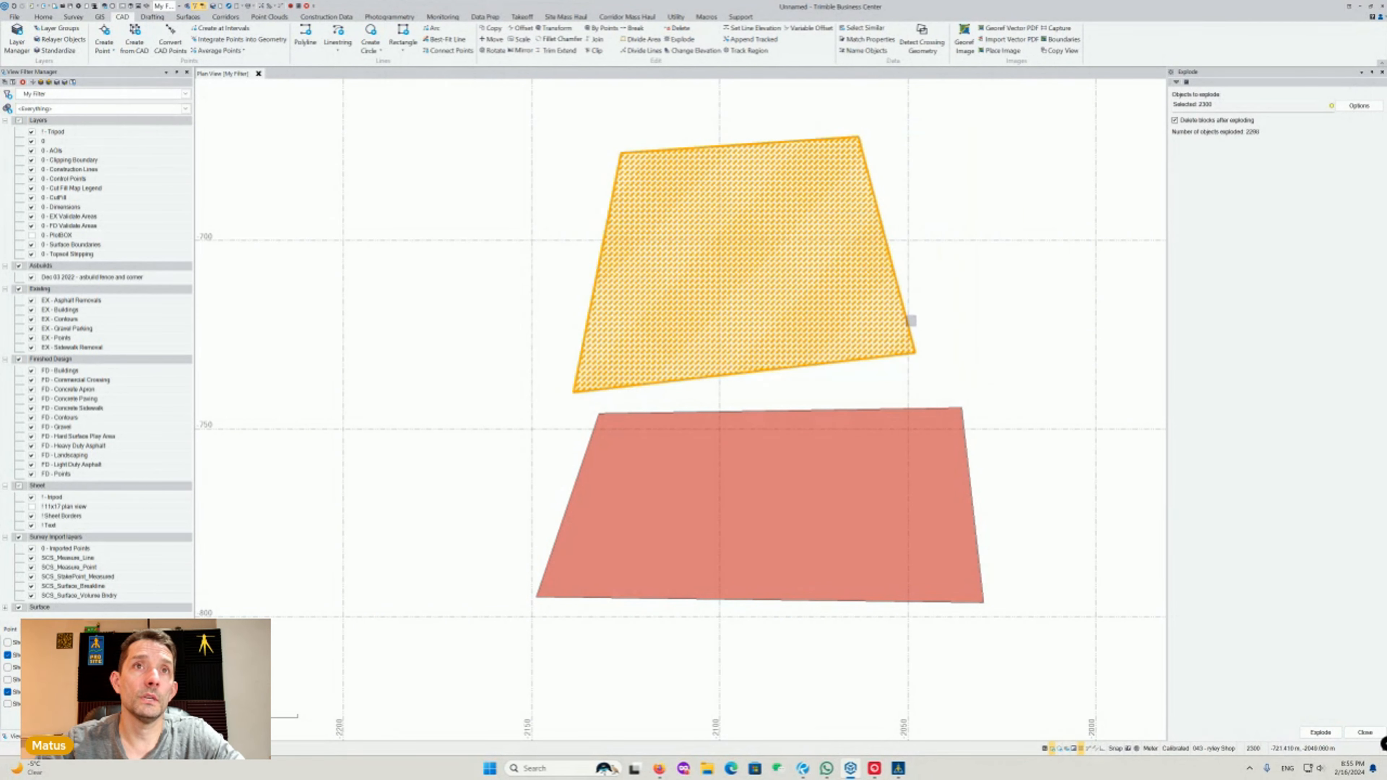
left_click(910, 321)
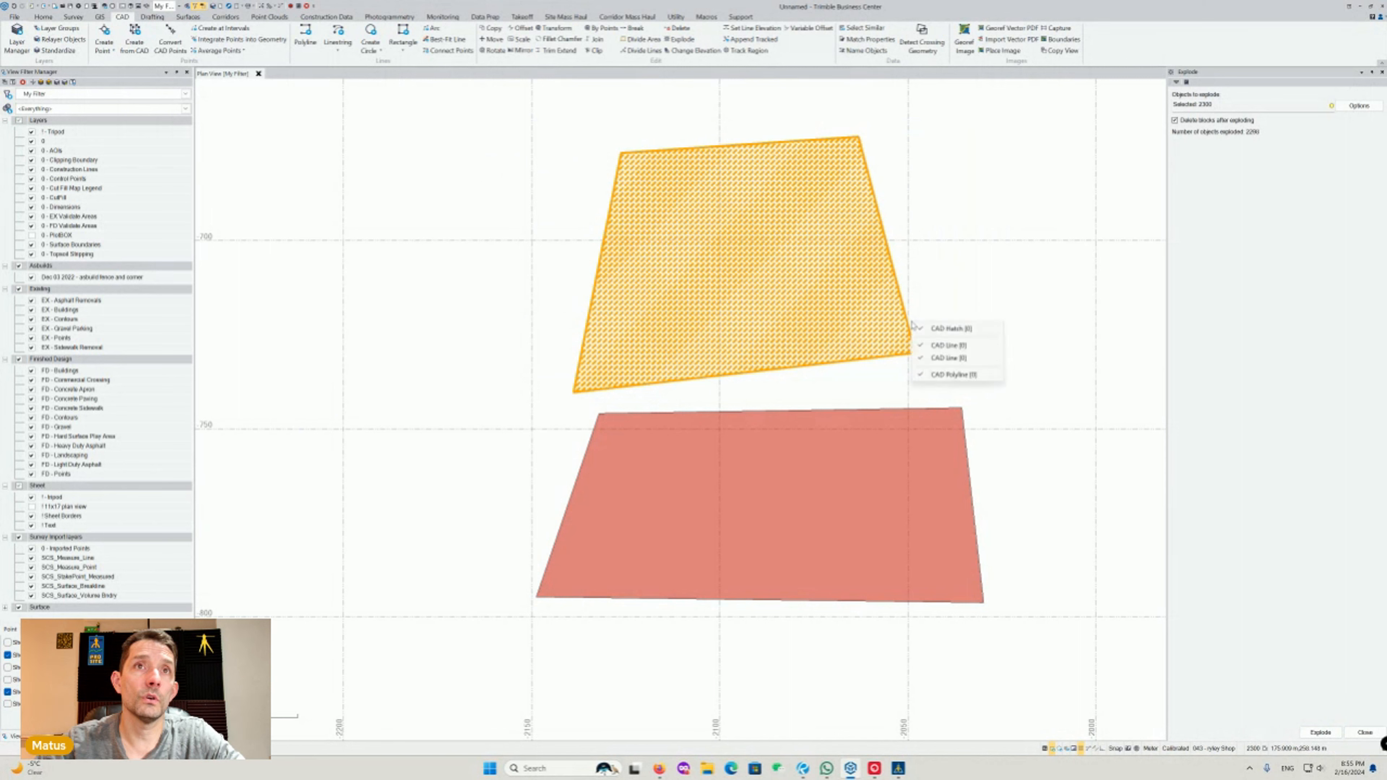
left_click(935, 375)
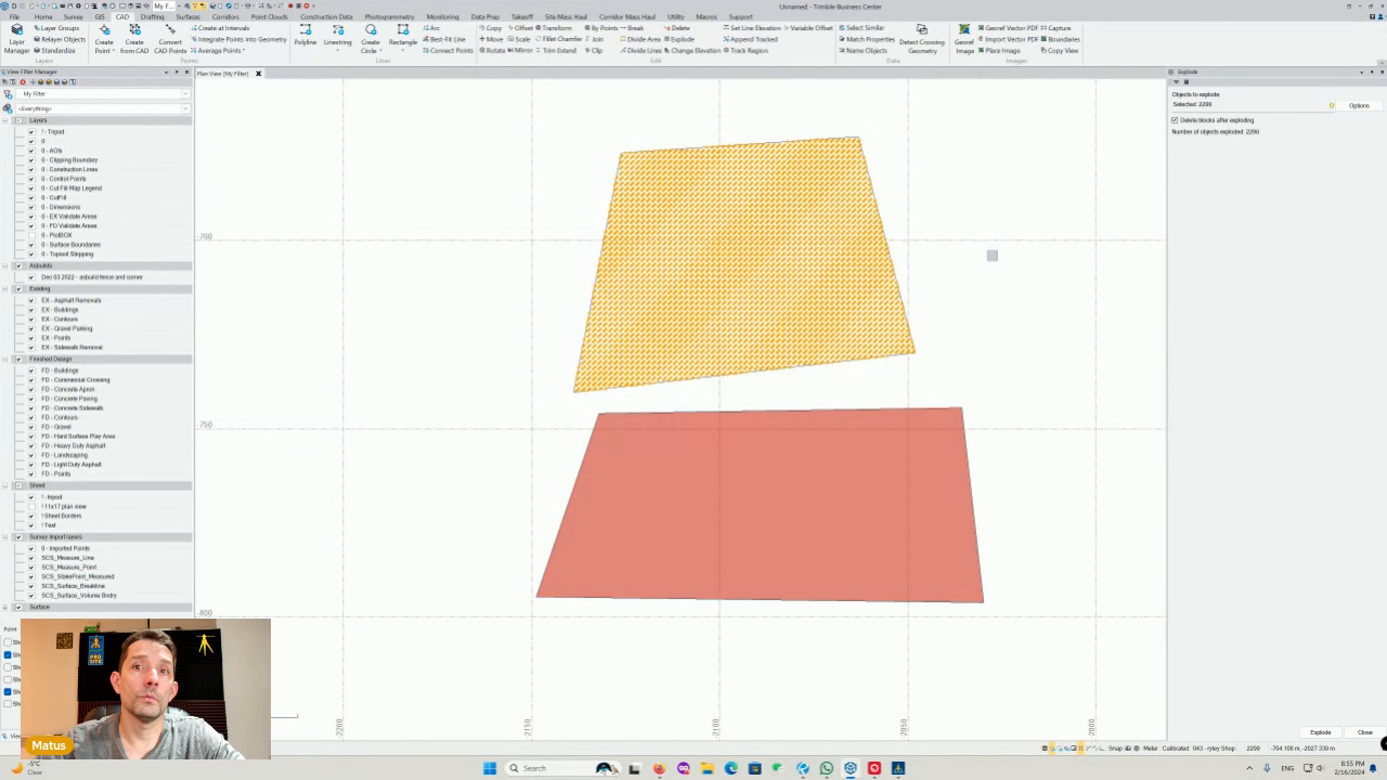
right_click(993, 255)
left_click(1027, 366)
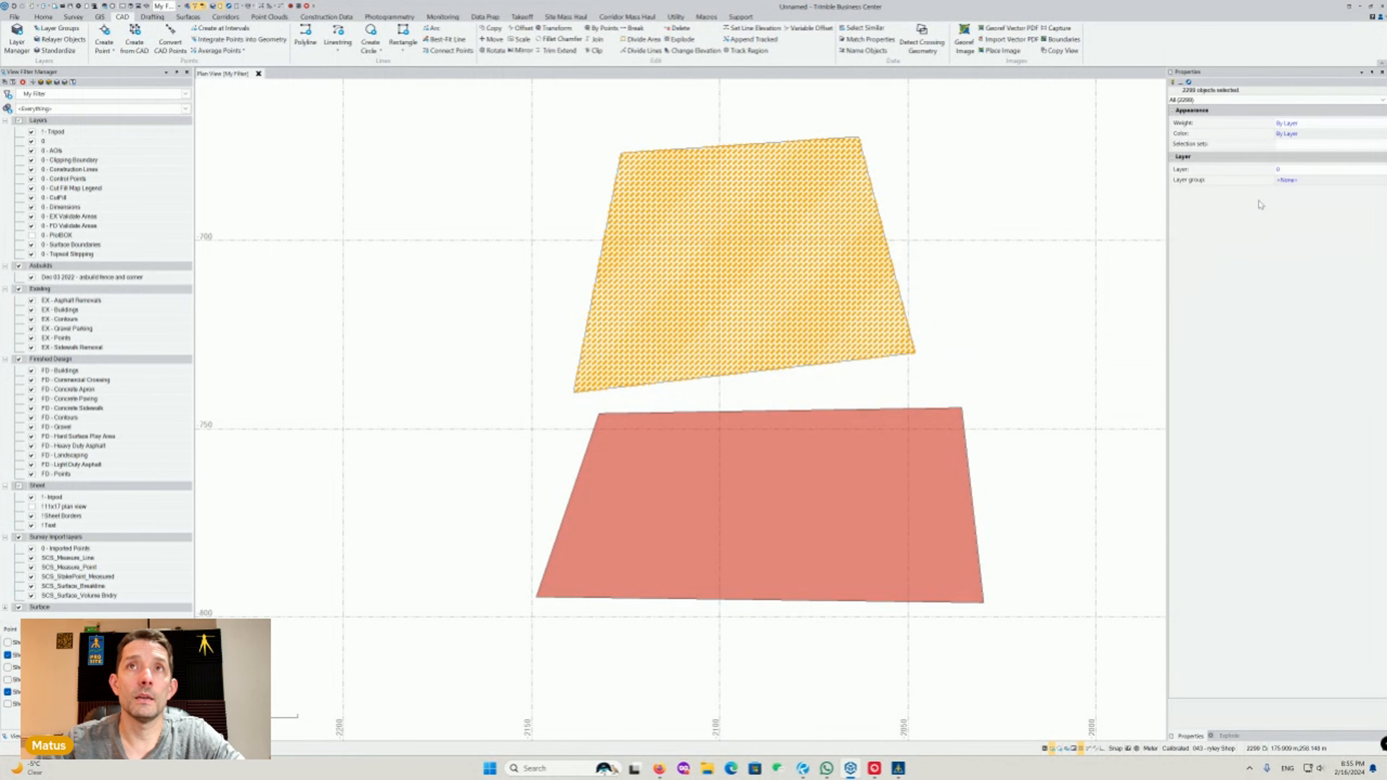
left_click(1298, 174)
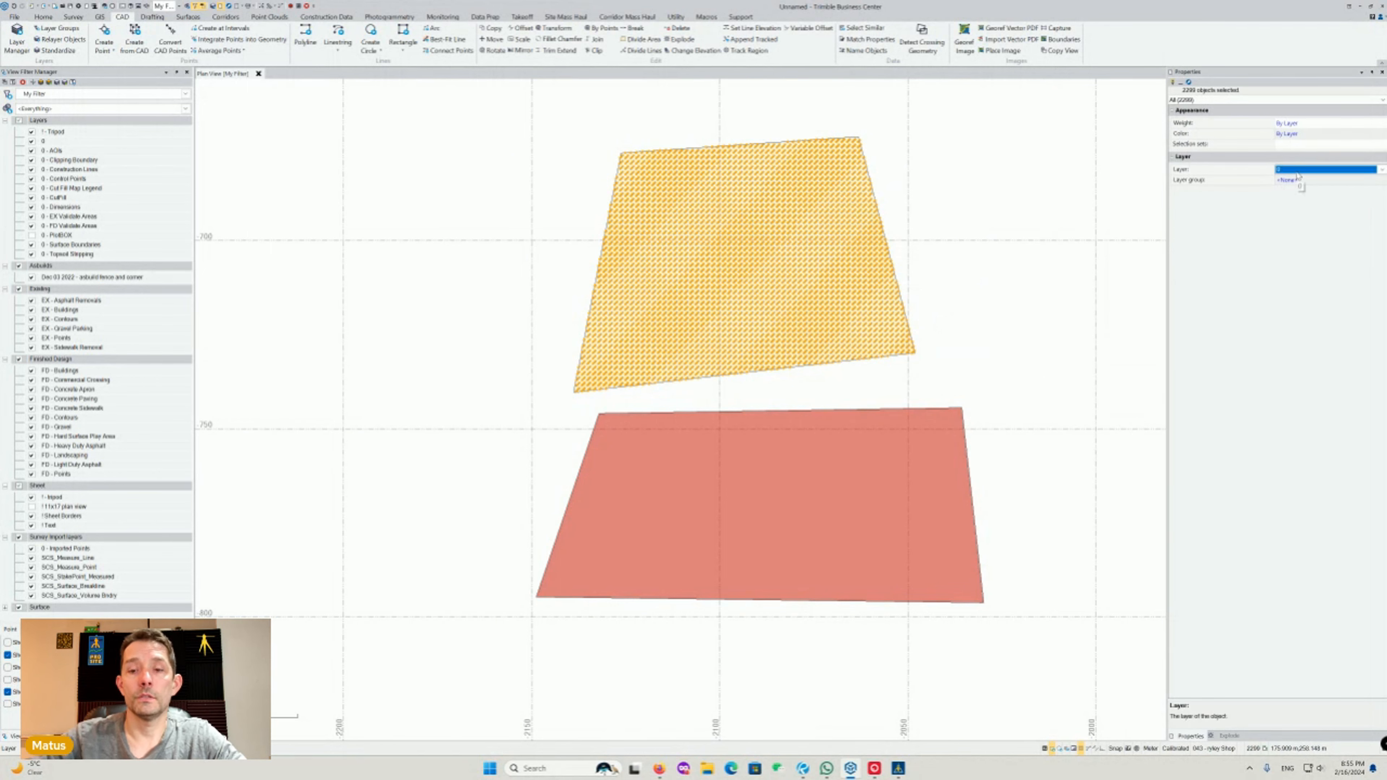
left_click(1298, 175)
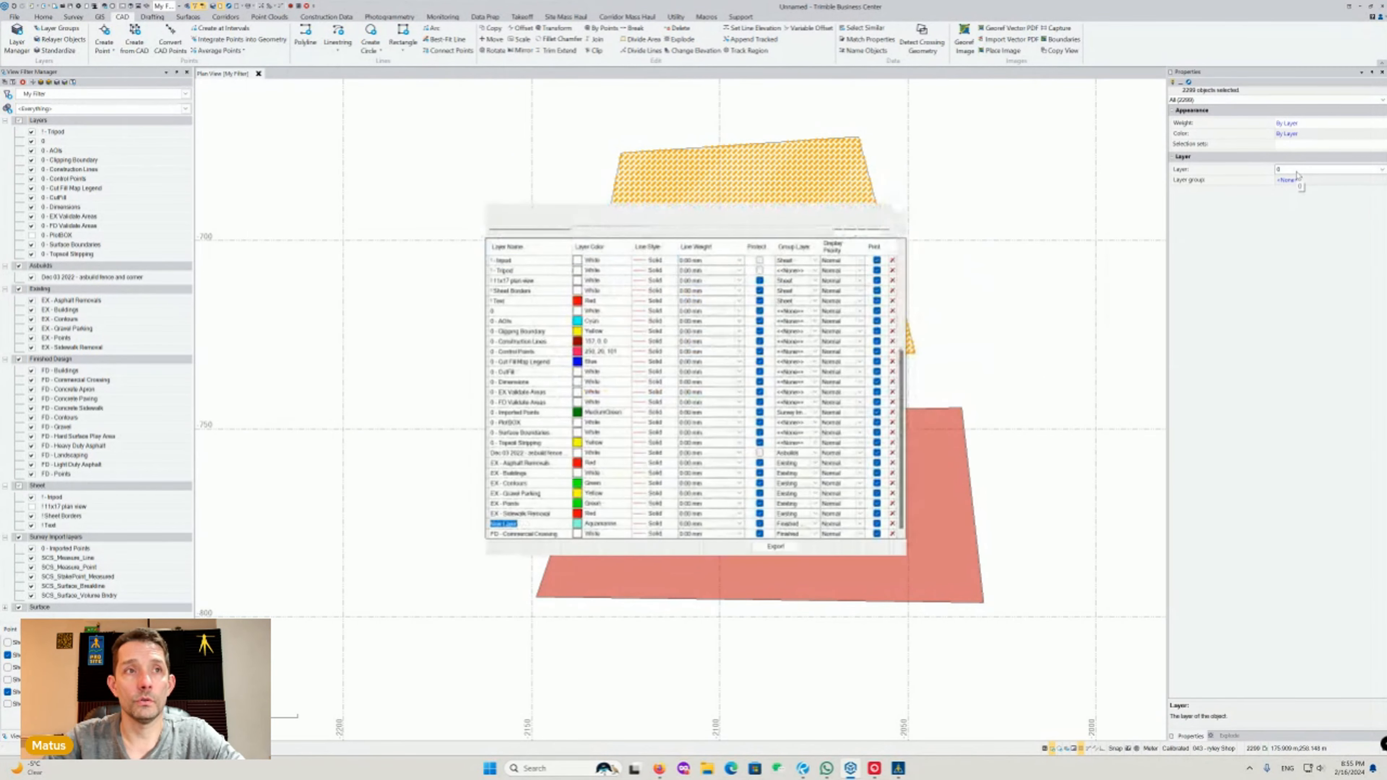
type("hatch")
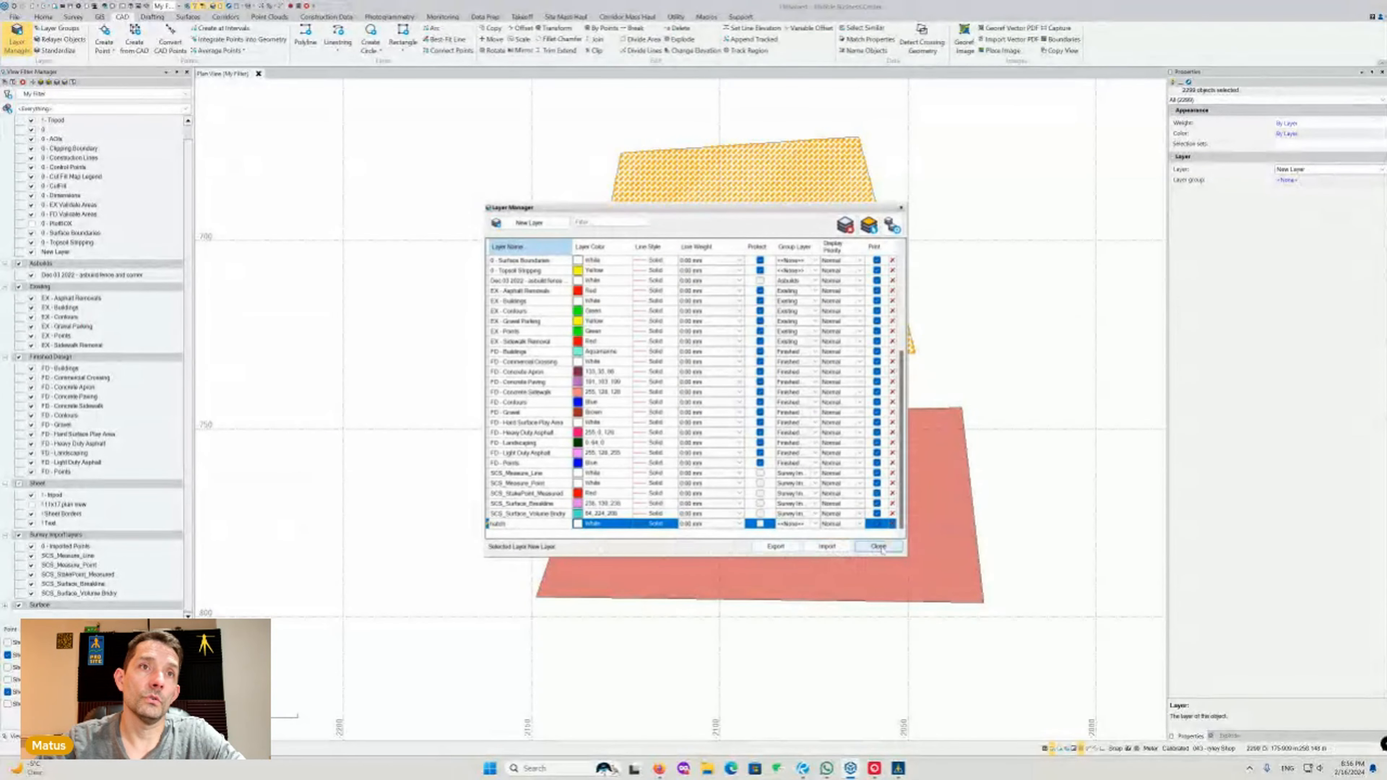
left_click(878, 546)
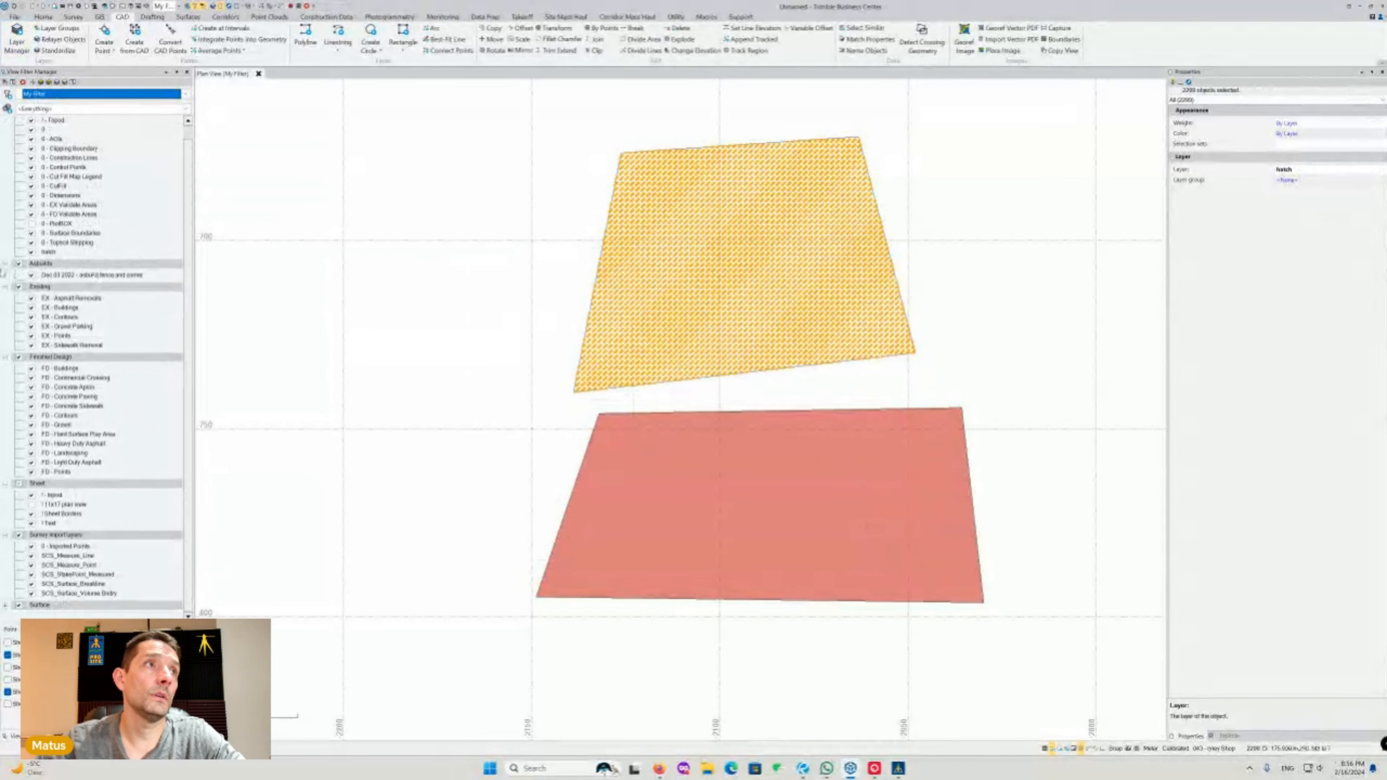
Hide the hatch layer, select the upper polygon's outline, and hide layer 0
left_click(31, 252)
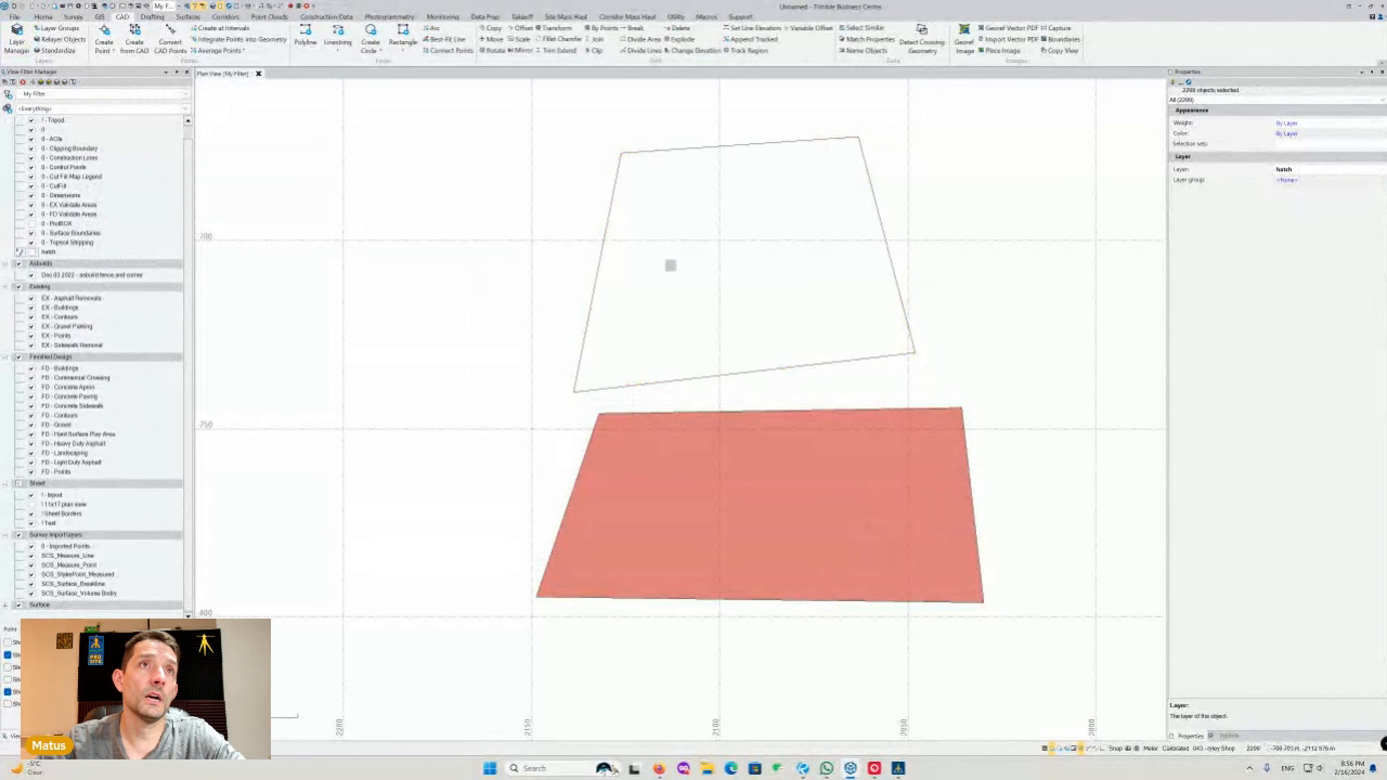
left_click(596, 257)
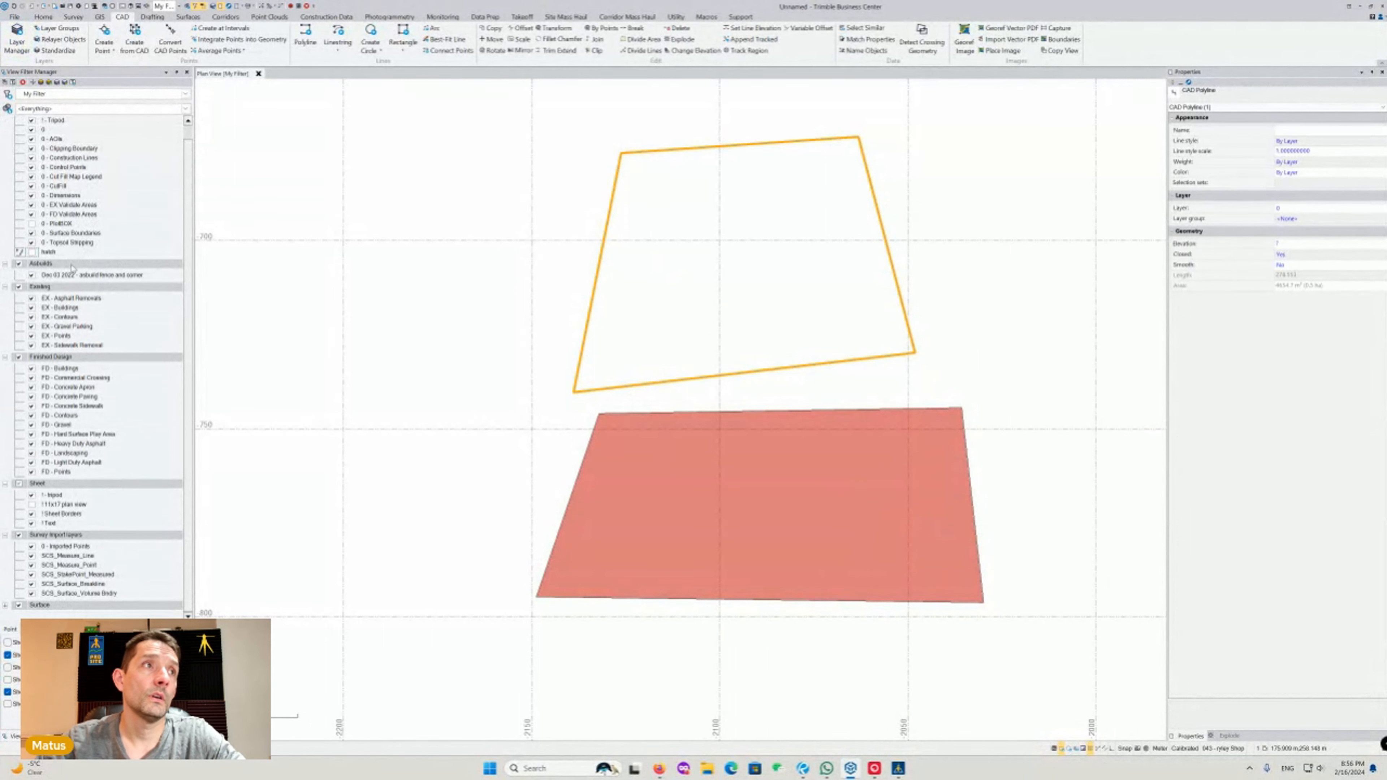
left_click(31, 129)
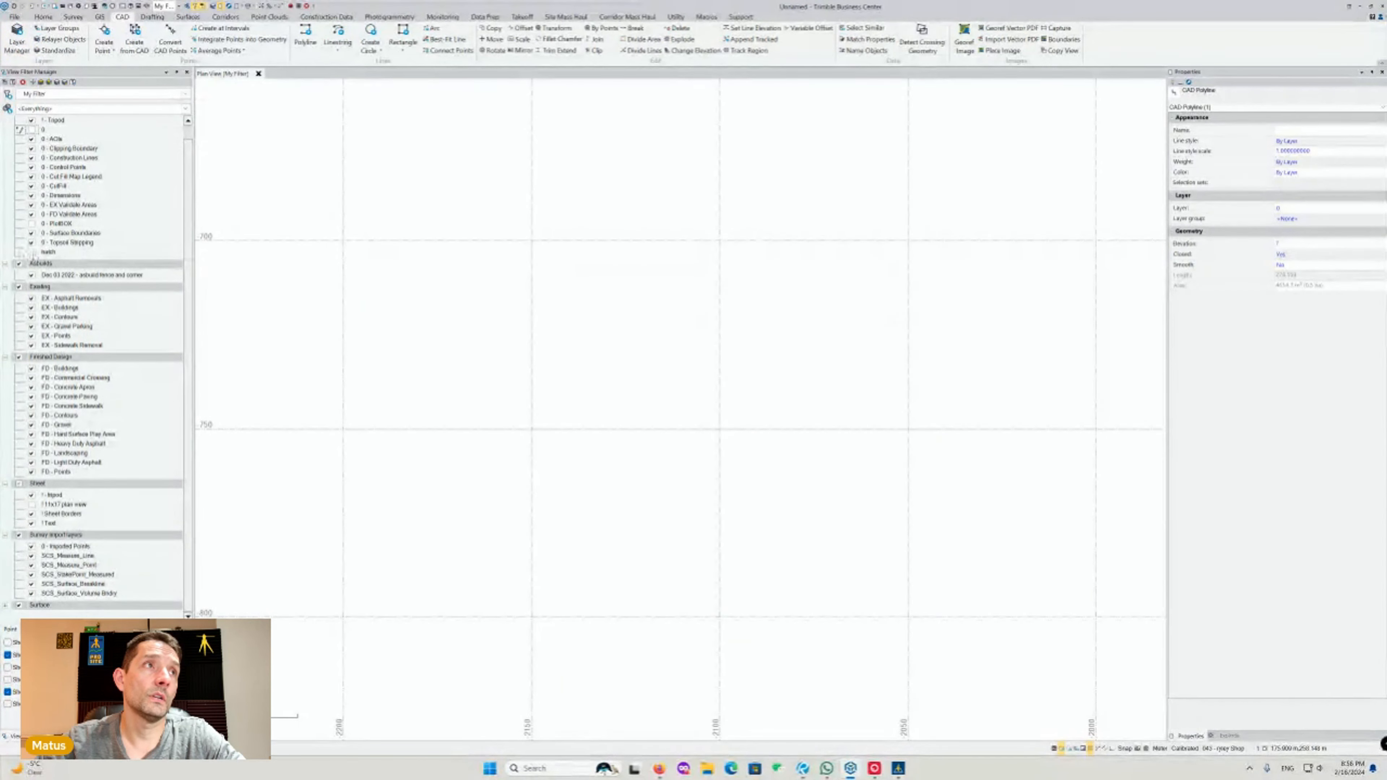
Show the hatch layer on its own to check the exploded lines, and turn layer 0 back on
left_click(31, 252)
left_click(665, 256)
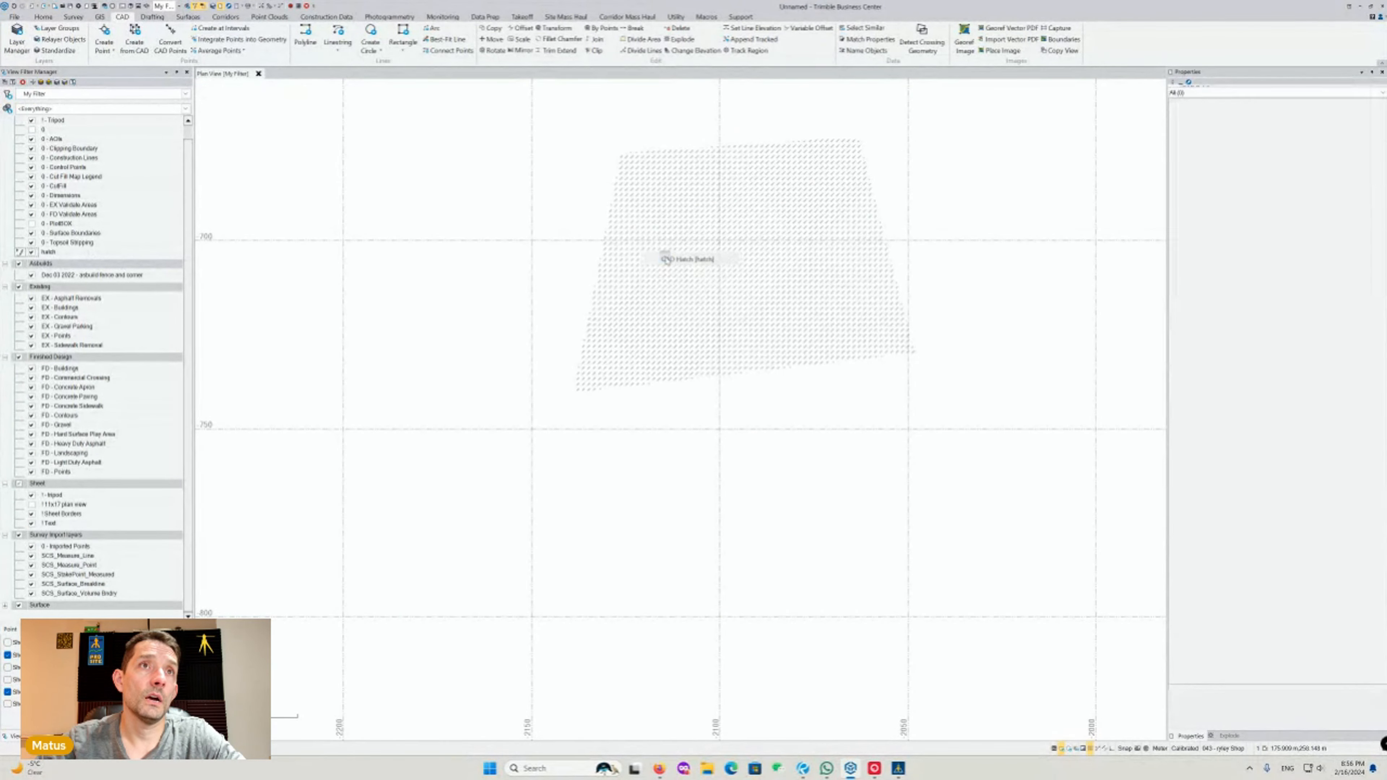
left_click(307, 7)
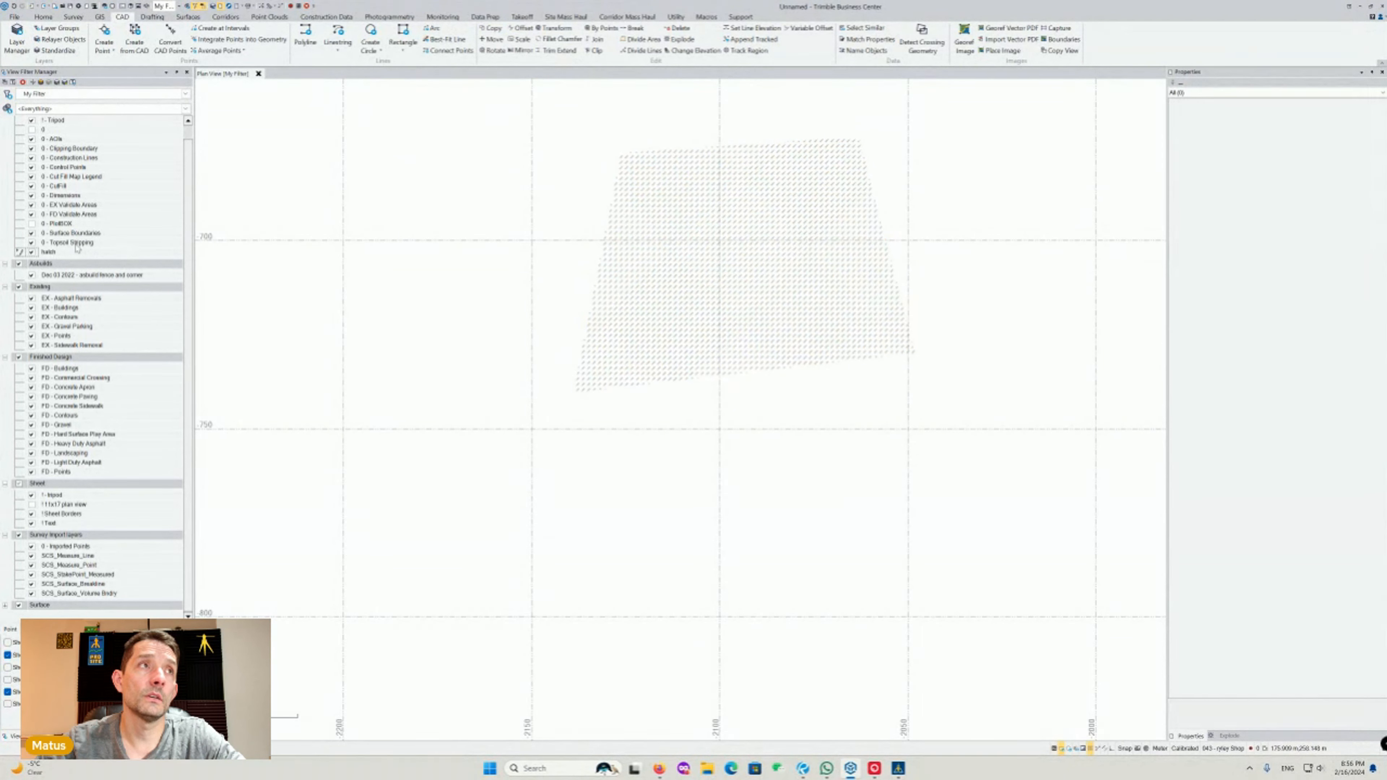
left_click(31, 129)
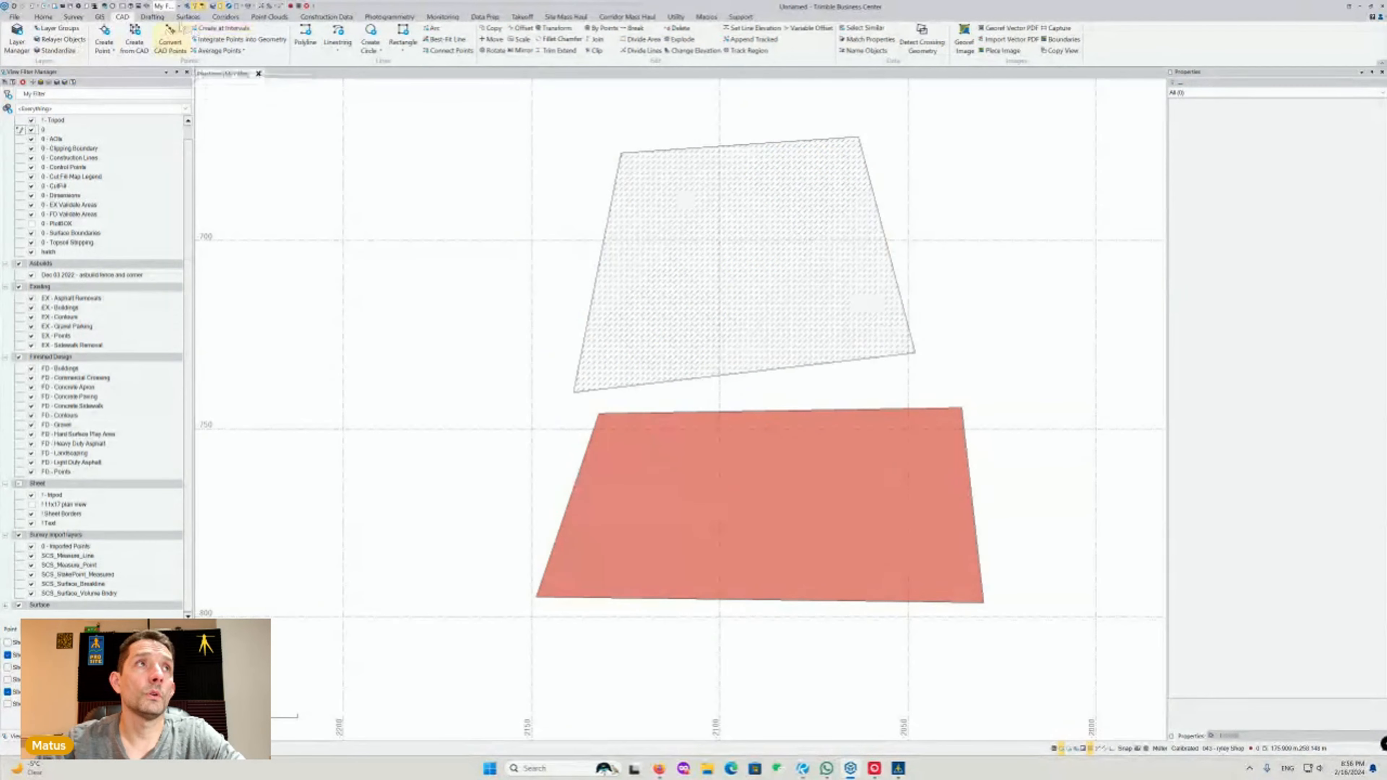
Open the job site's test design in the Design Manager and resolve its design map
left_click(327, 17)
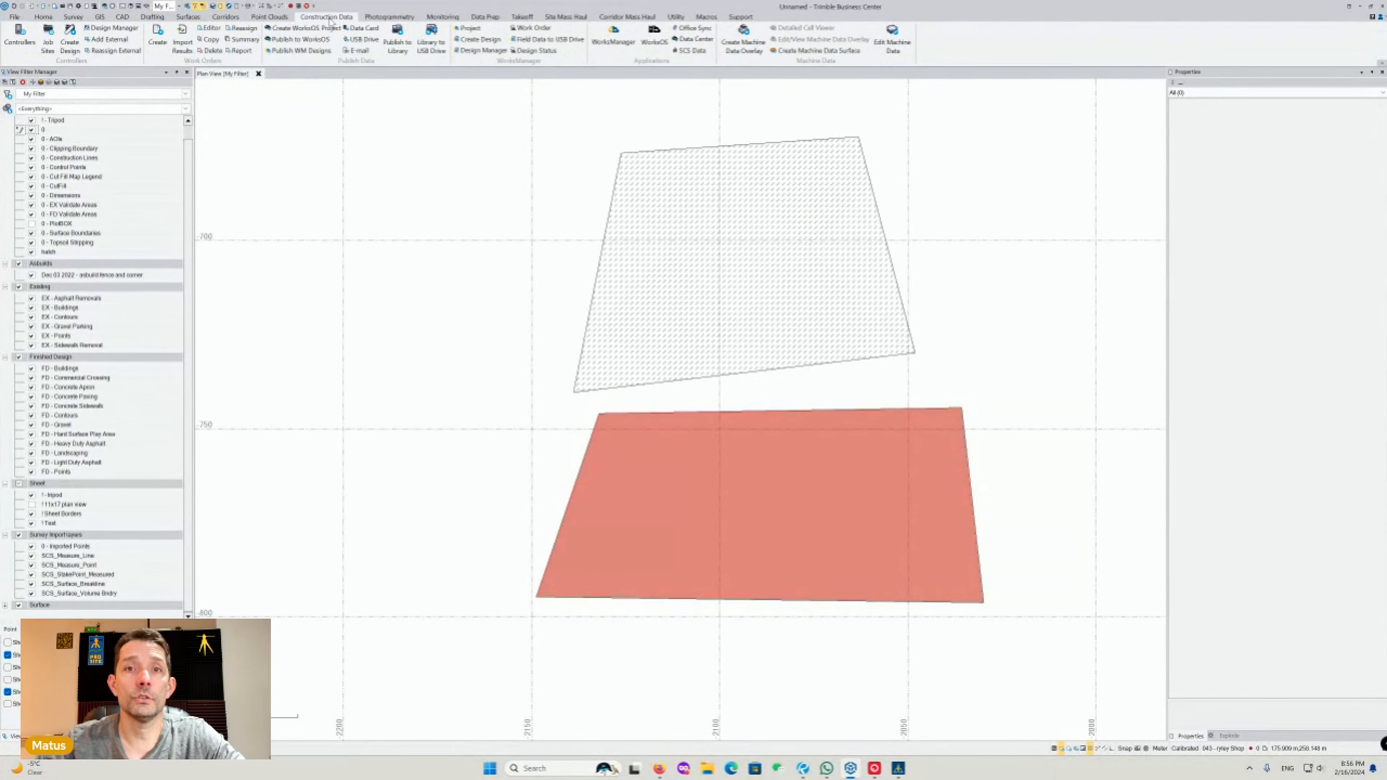
left_click(74, 34)
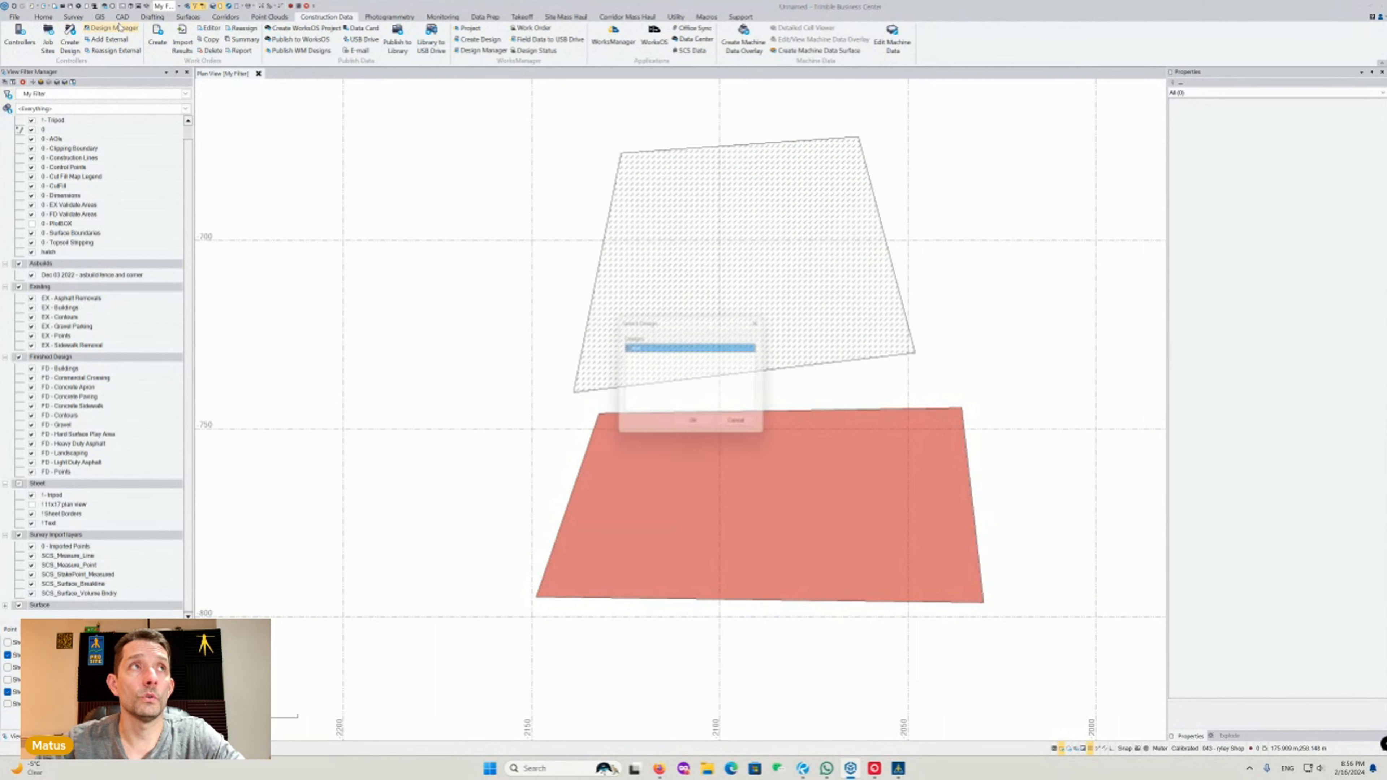
left_click(696, 426)
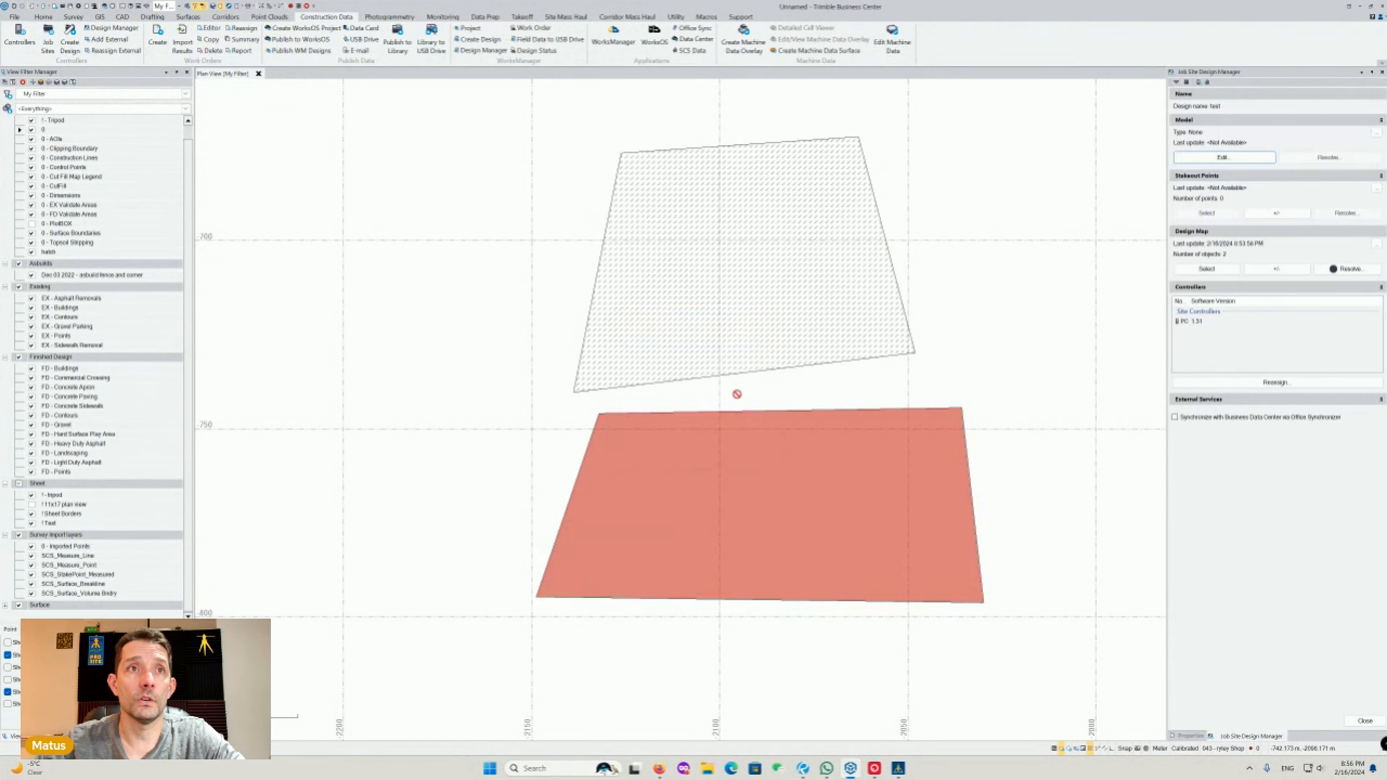
left_click(1341, 269)
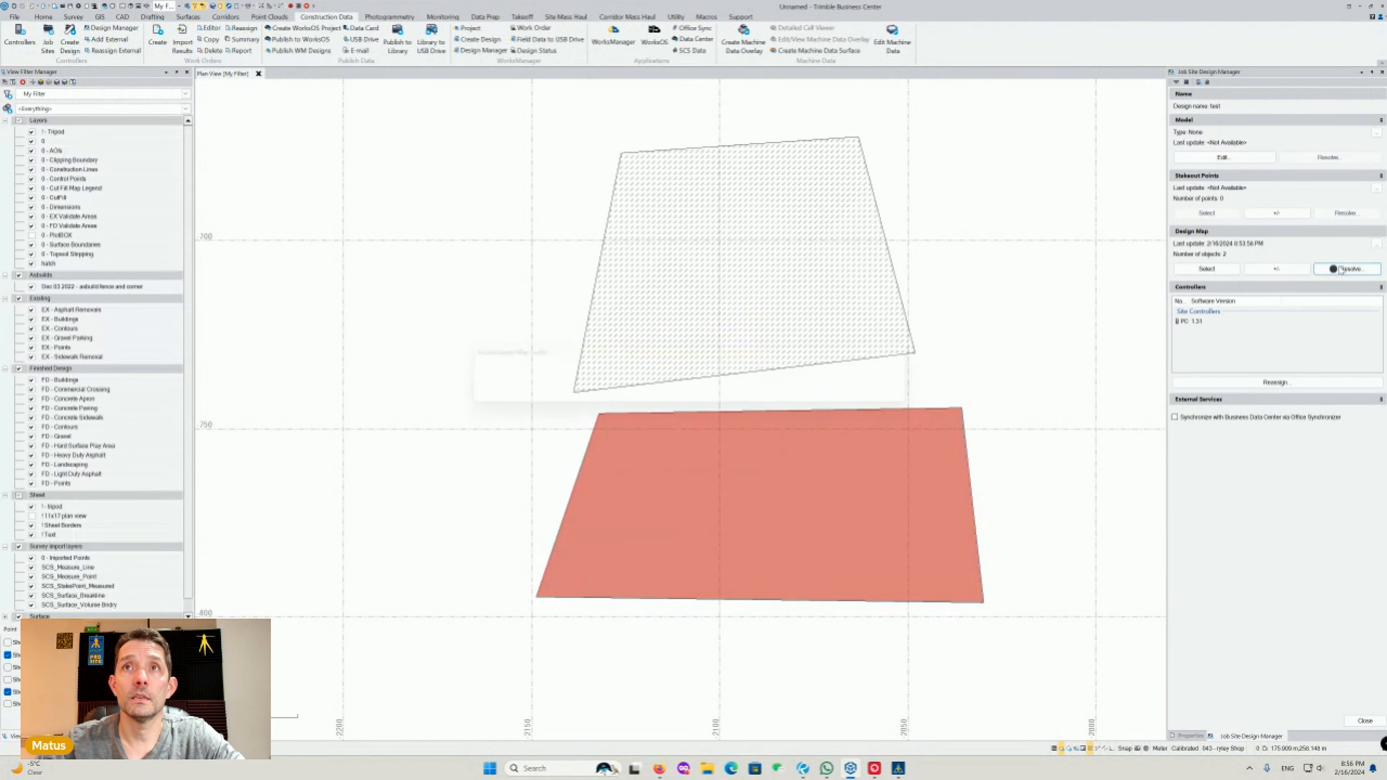
left_click(868, 394)
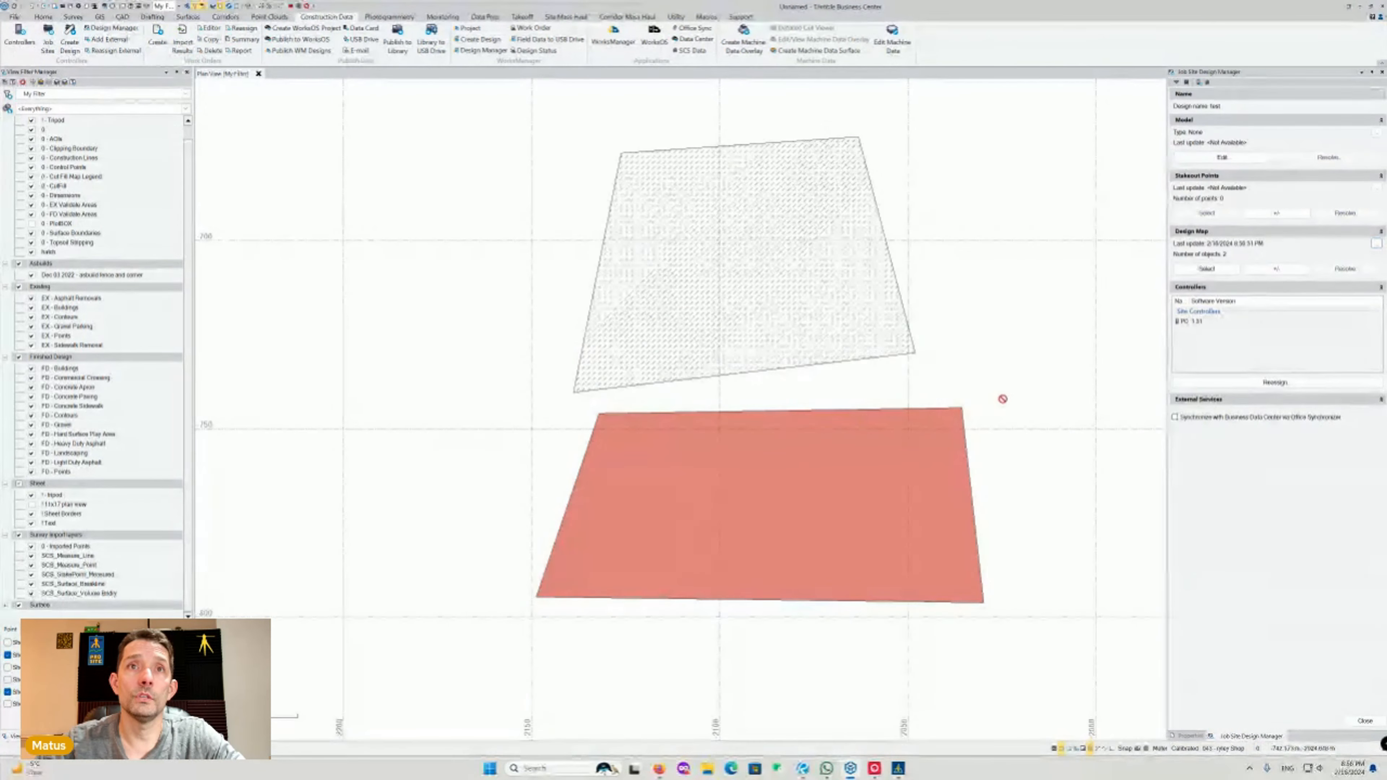
Remove the lower solid-filled polygon from the design map, then hide layer 0 and add all the exploded hatch lines
left_click_drag(1009, 401, 900, 485)
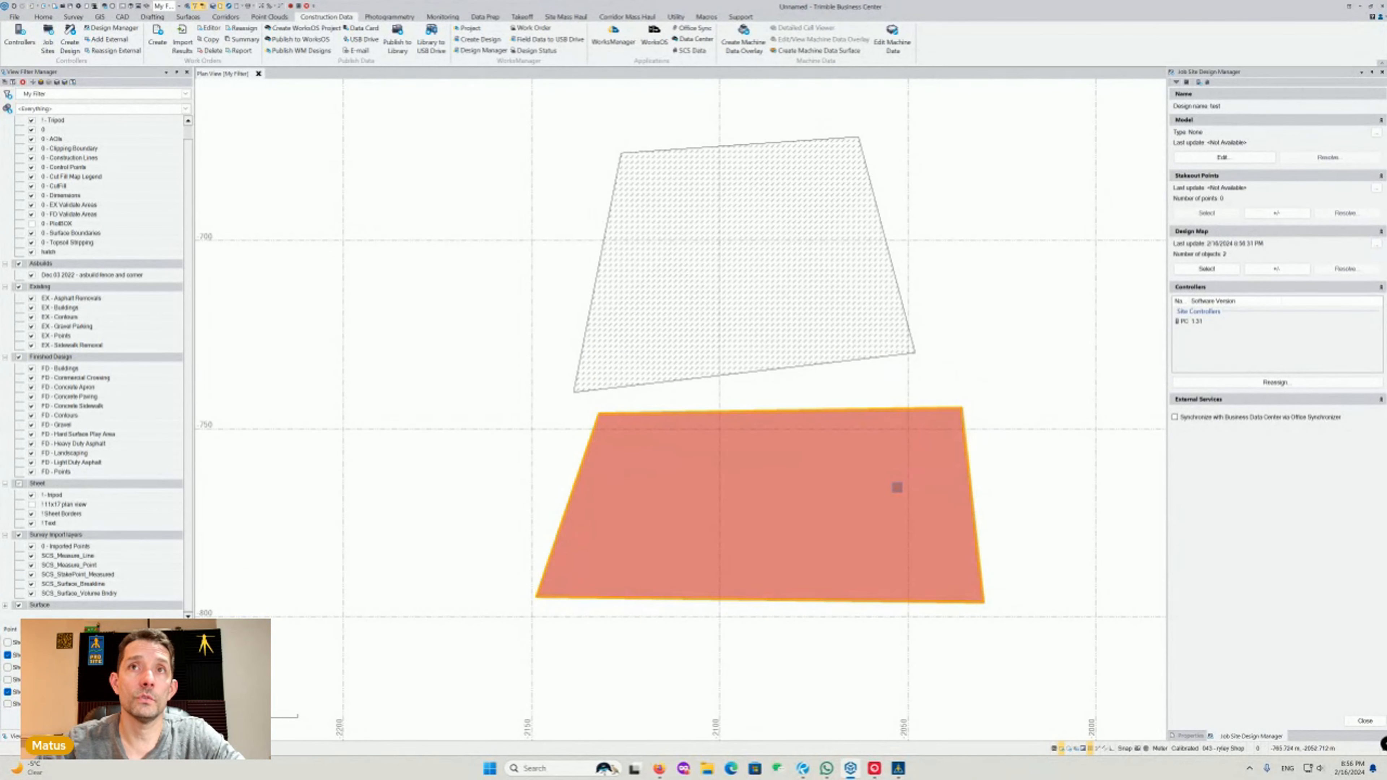
left_click(1269, 272)
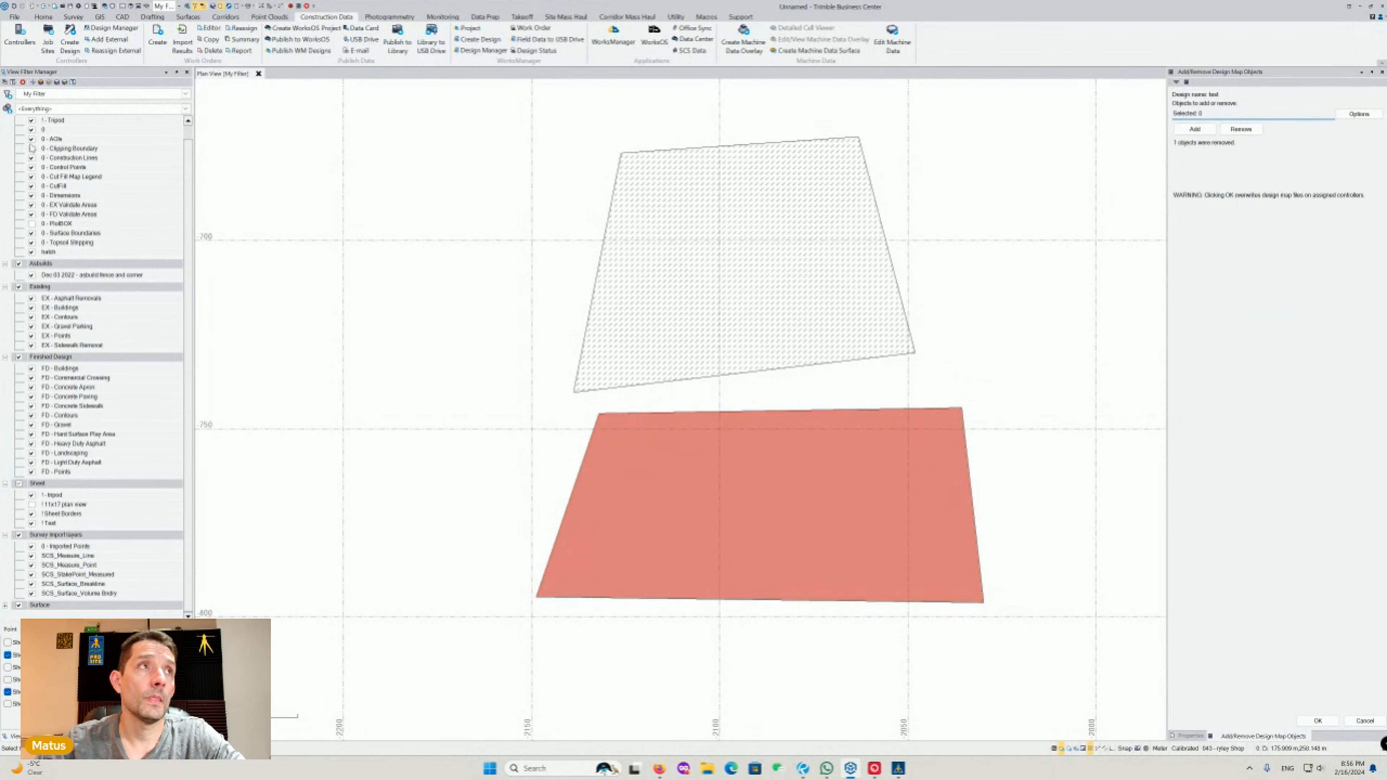
left_click(31, 129)
left_click_drag(415, 121, 1159, 466)
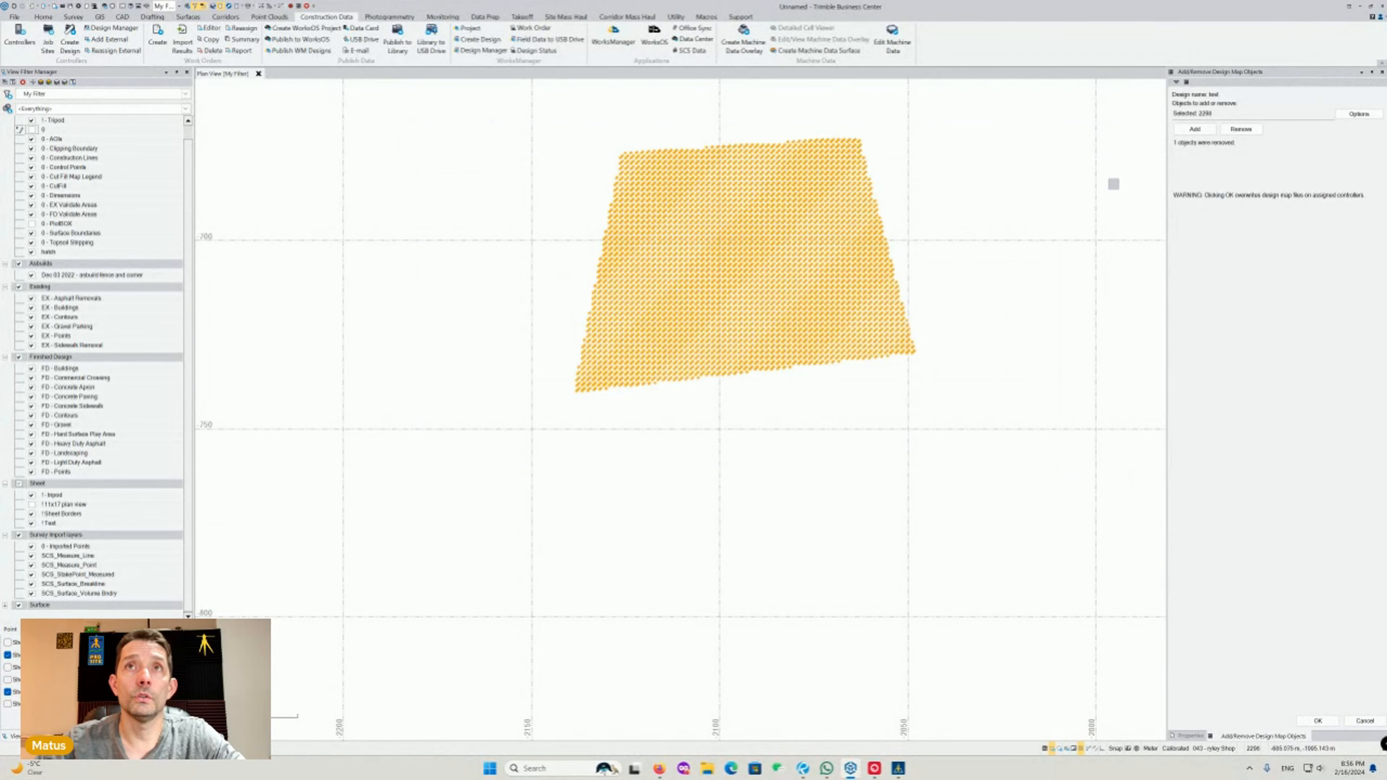
left_click(1195, 130)
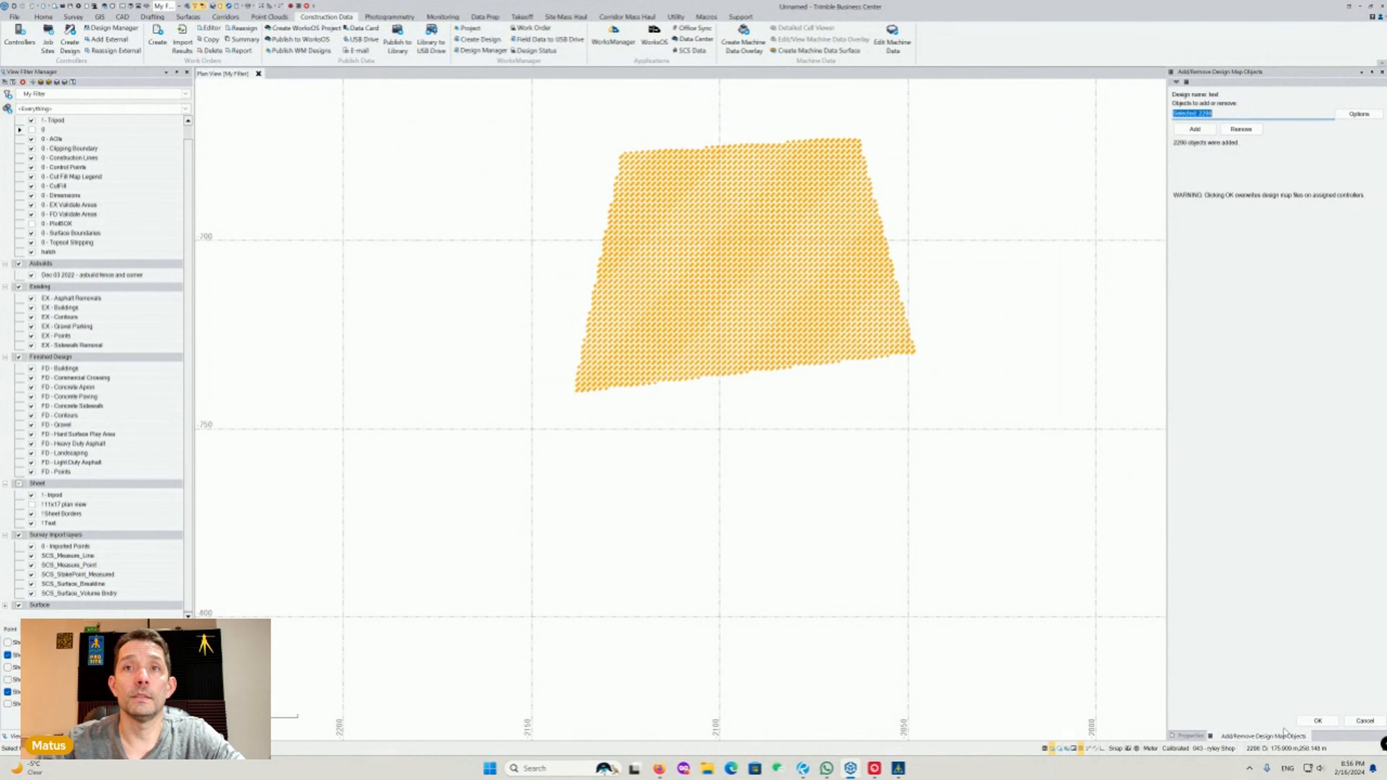
left_click(1319, 721)
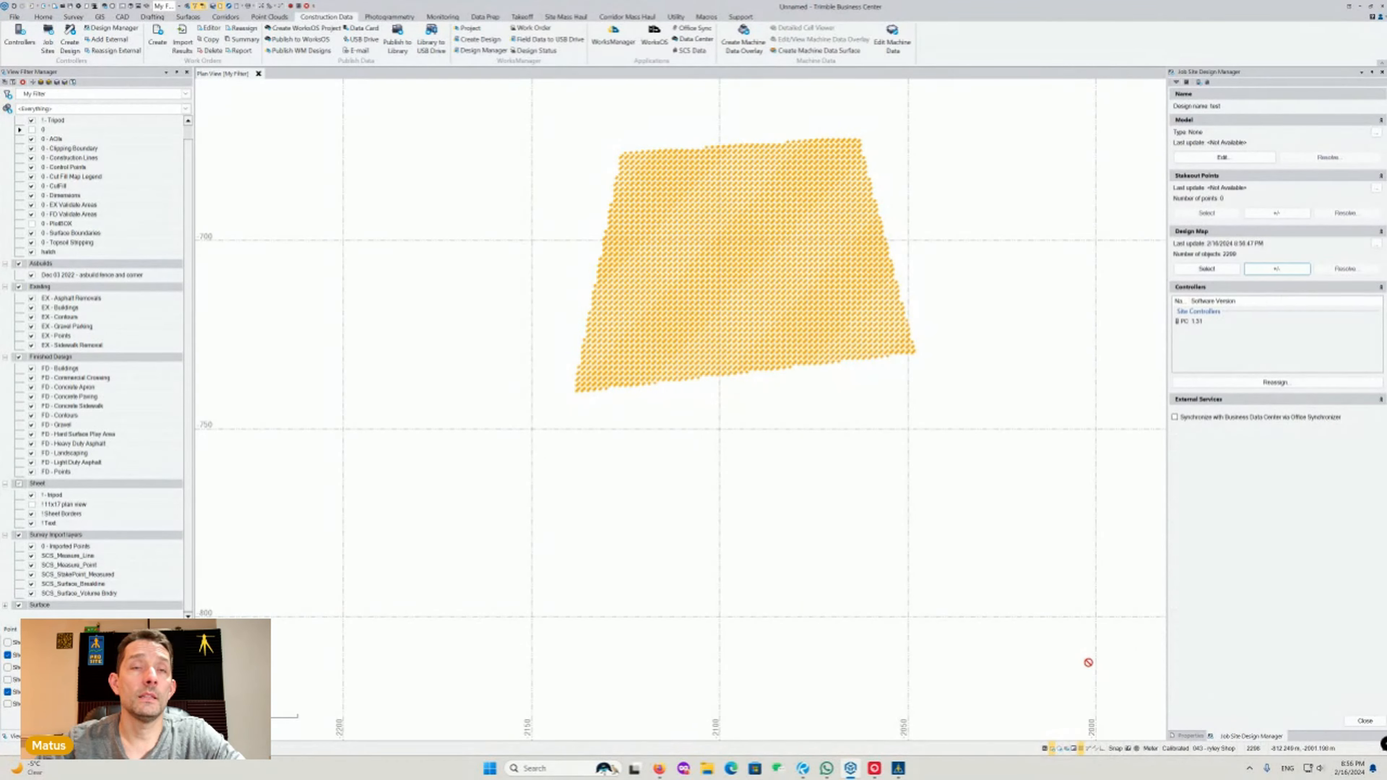
Switch to Trimble Siteworks and open Test Hatch job with the test workorder work order and the test design
mouse_move(661, 774)
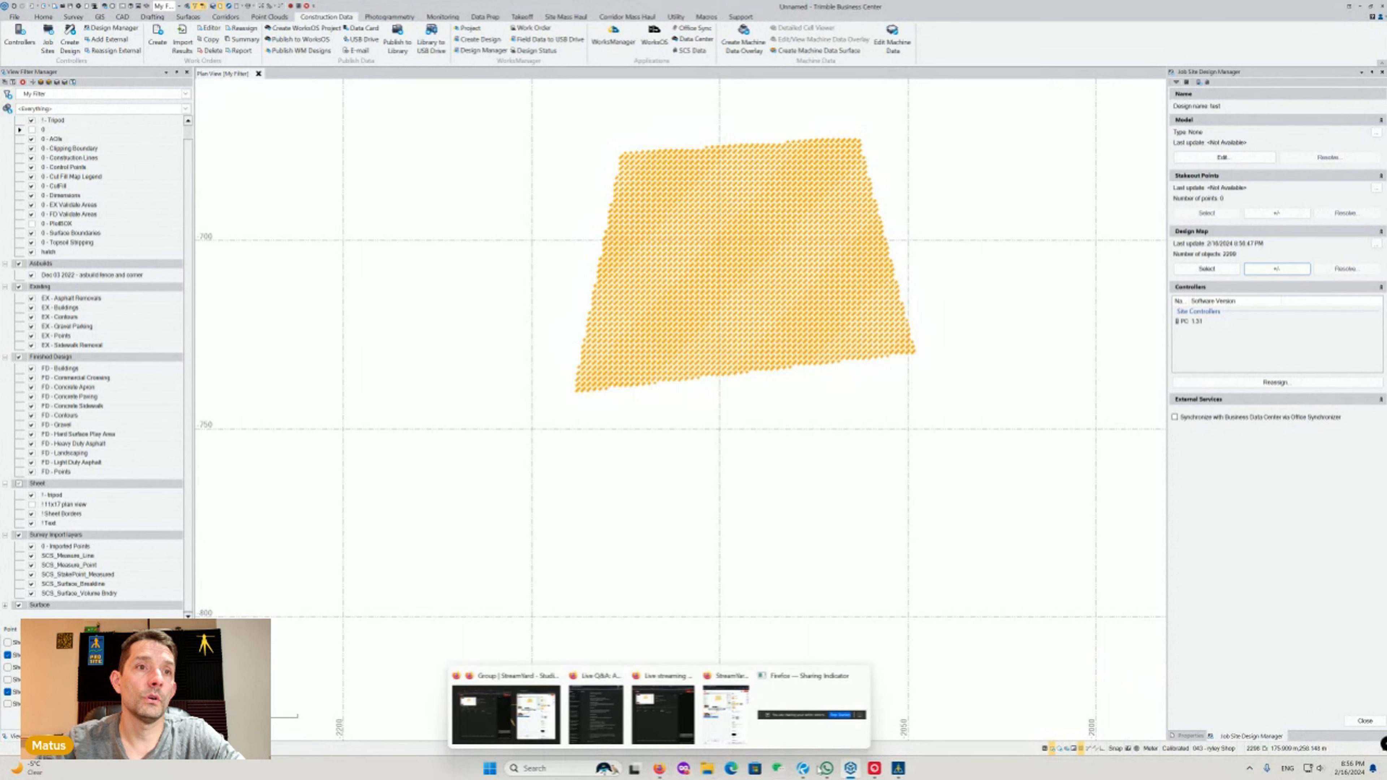
left_click(898, 769)
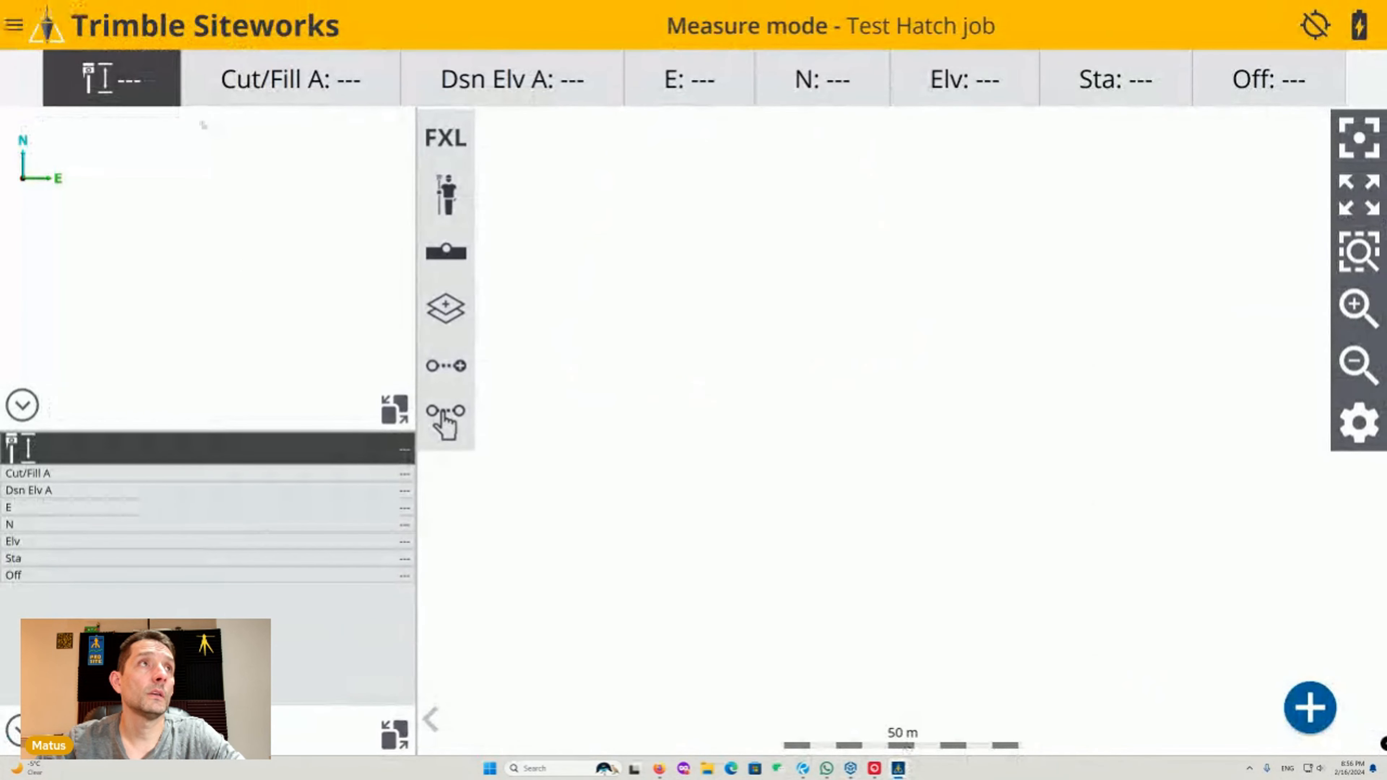
left_click(15, 26)
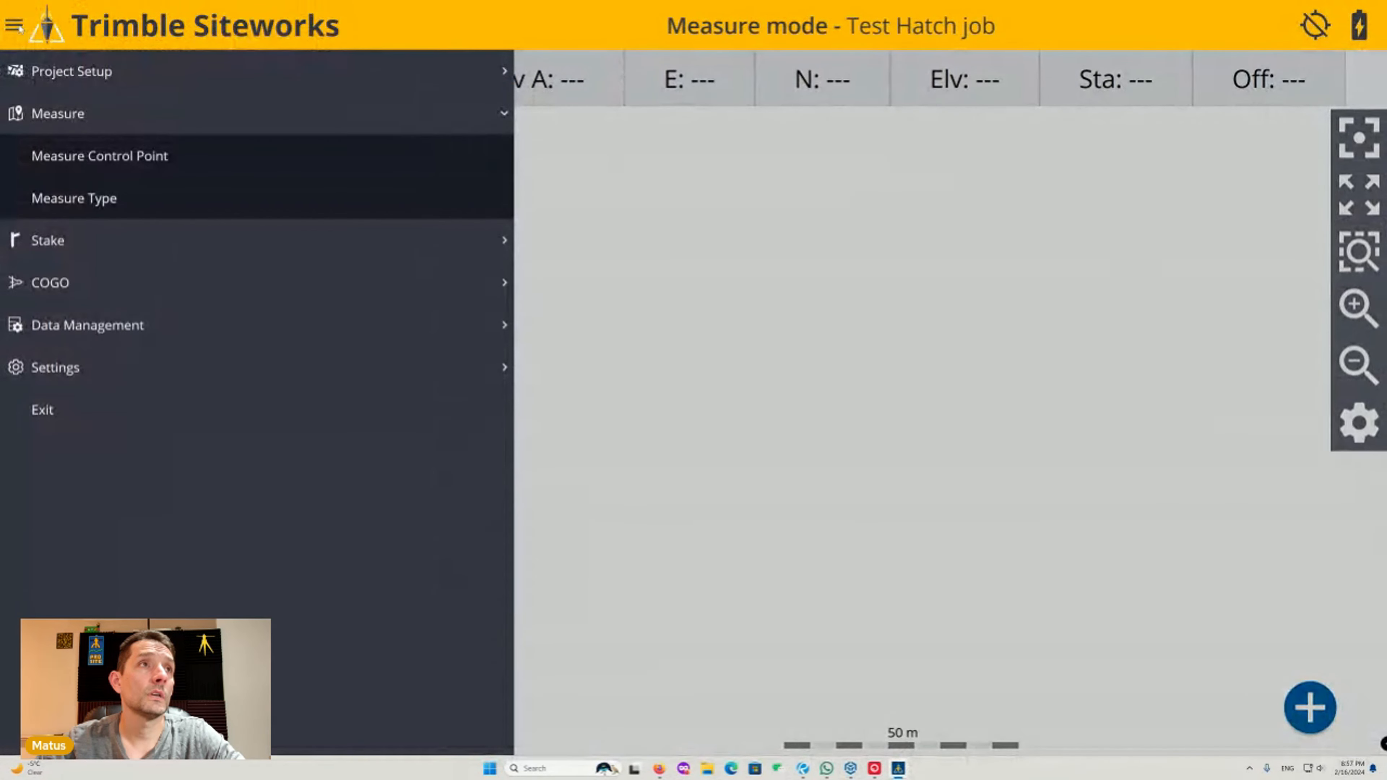
left_click(87, 77)
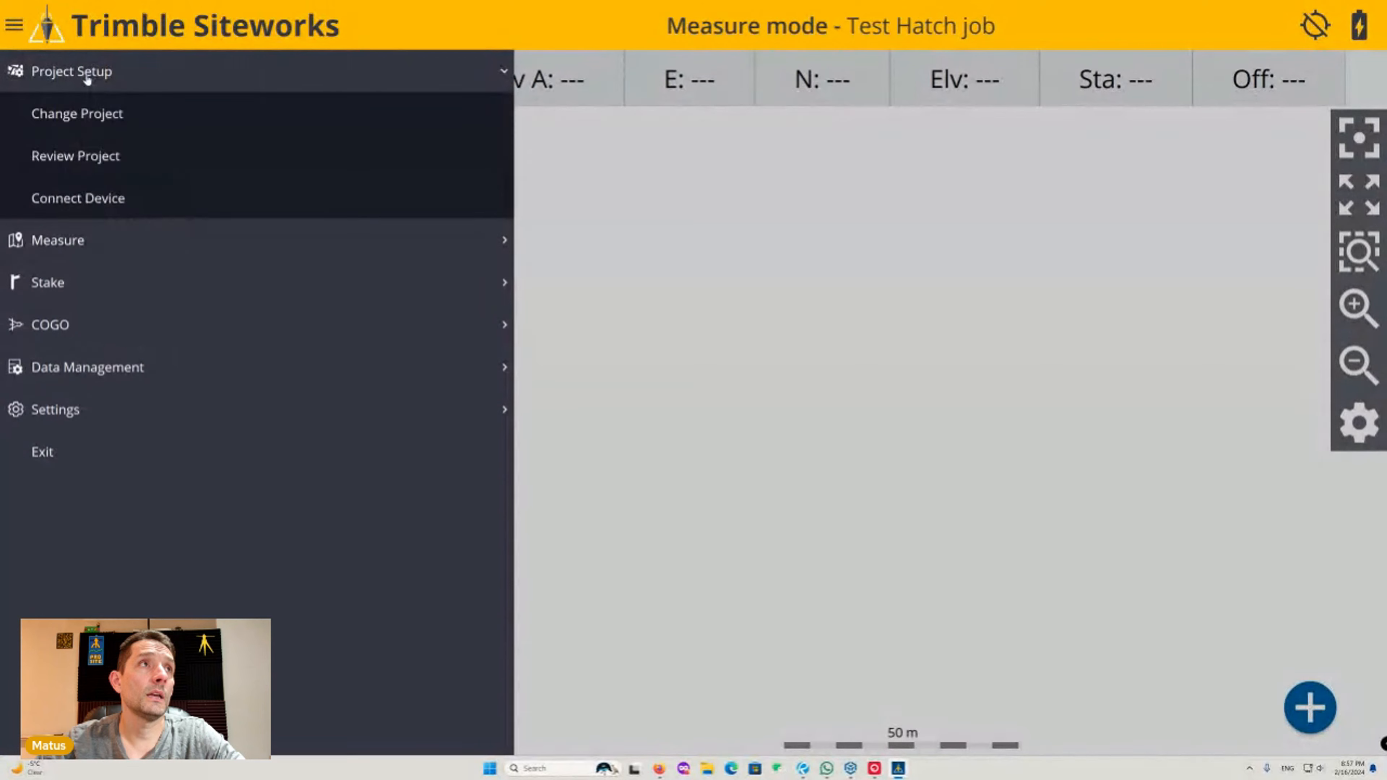
left_click(101, 130)
left_click(1290, 242)
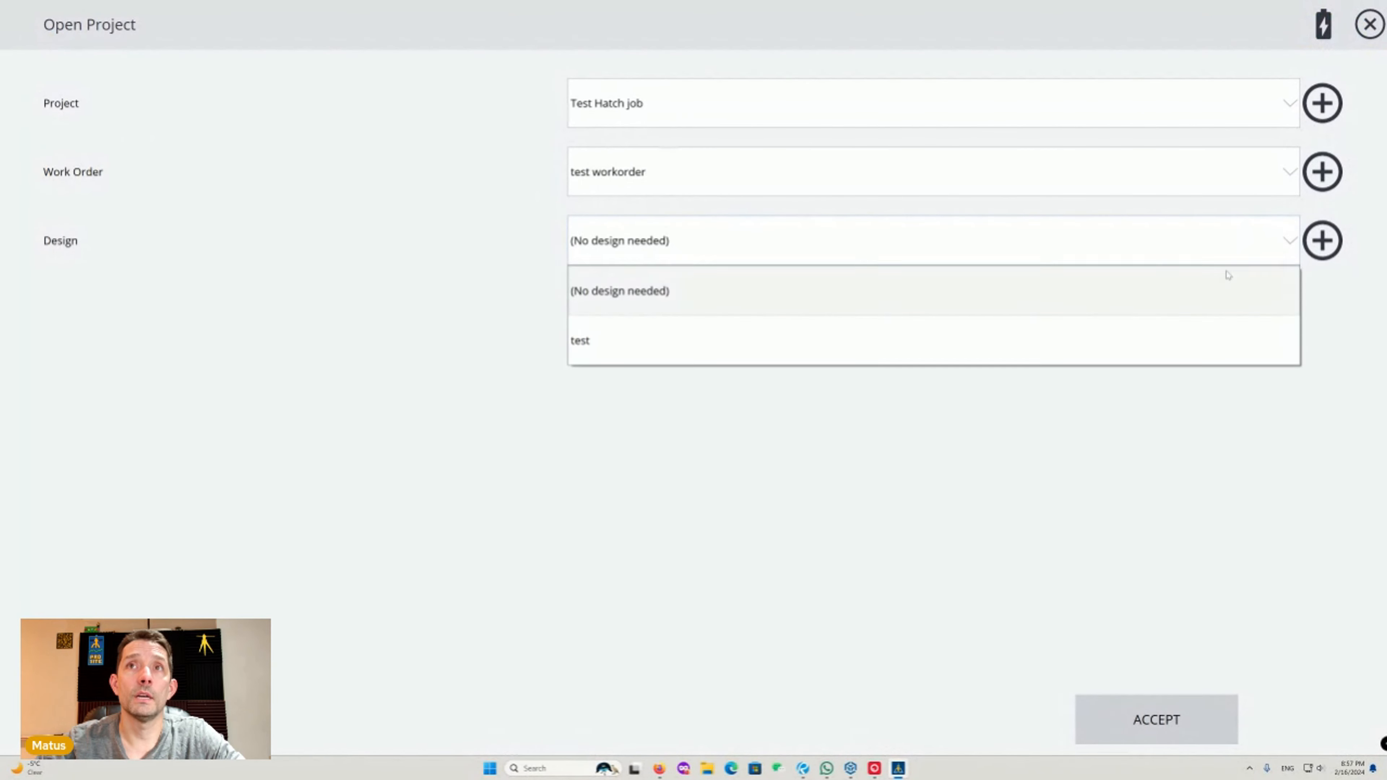
left_click(790, 337)
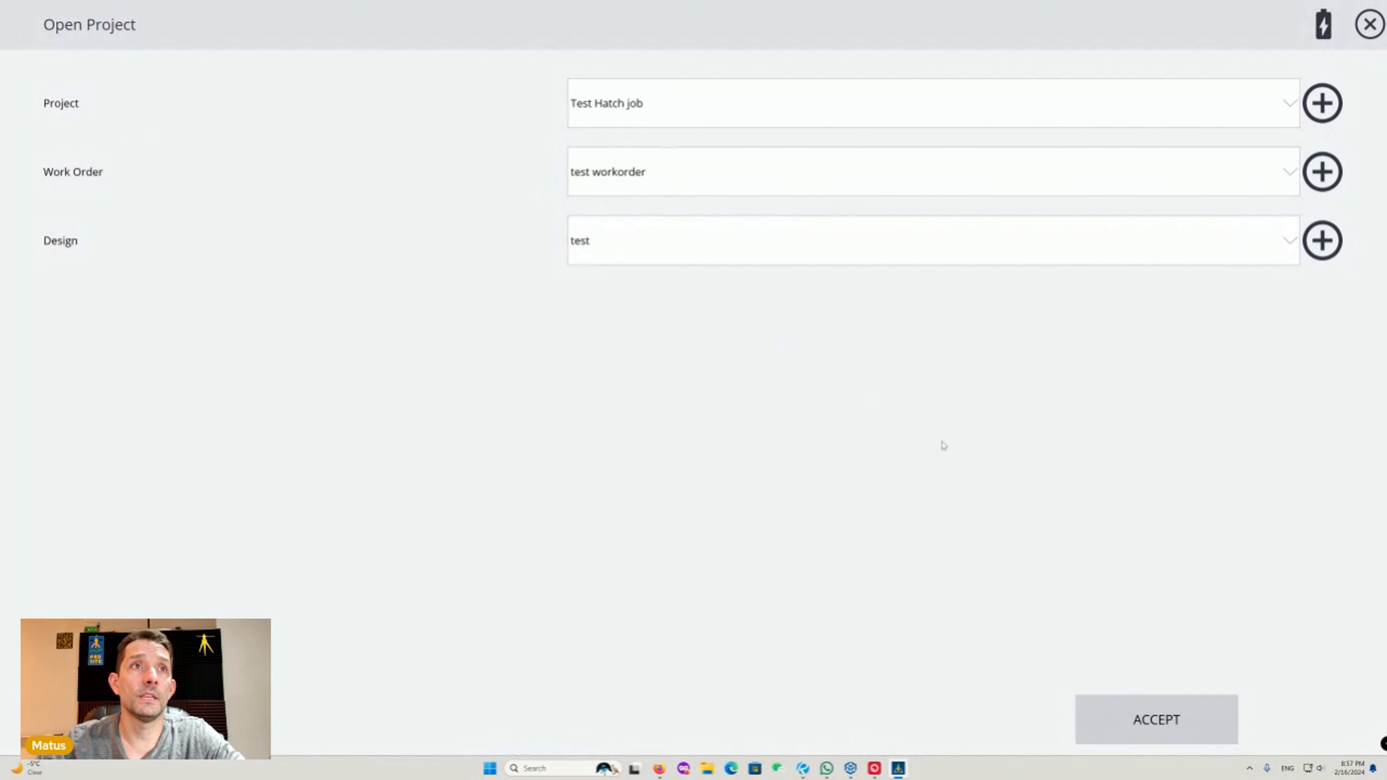
left_click(1150, 713)
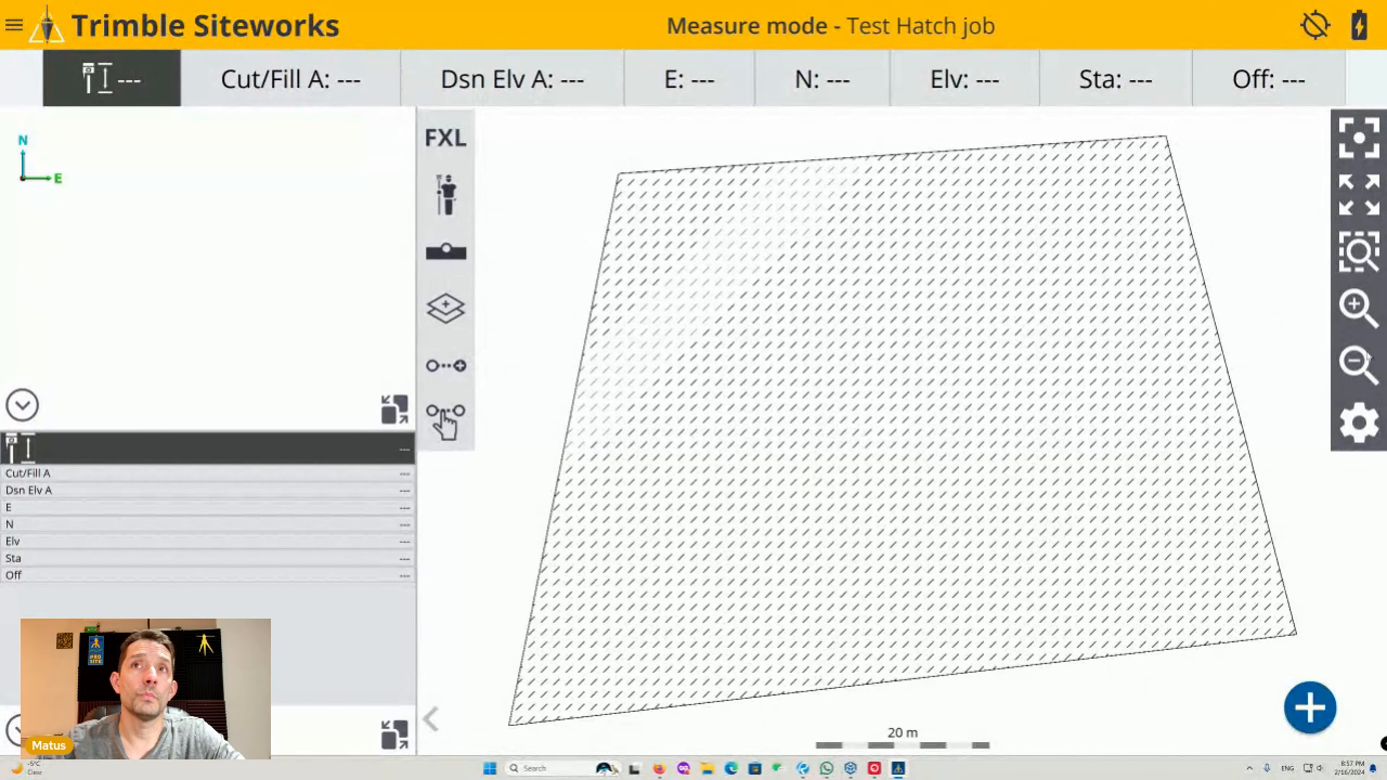
Check which options are offered for a hatch line picked on the map, and cancel without choosing any
left_click(1358, 363)
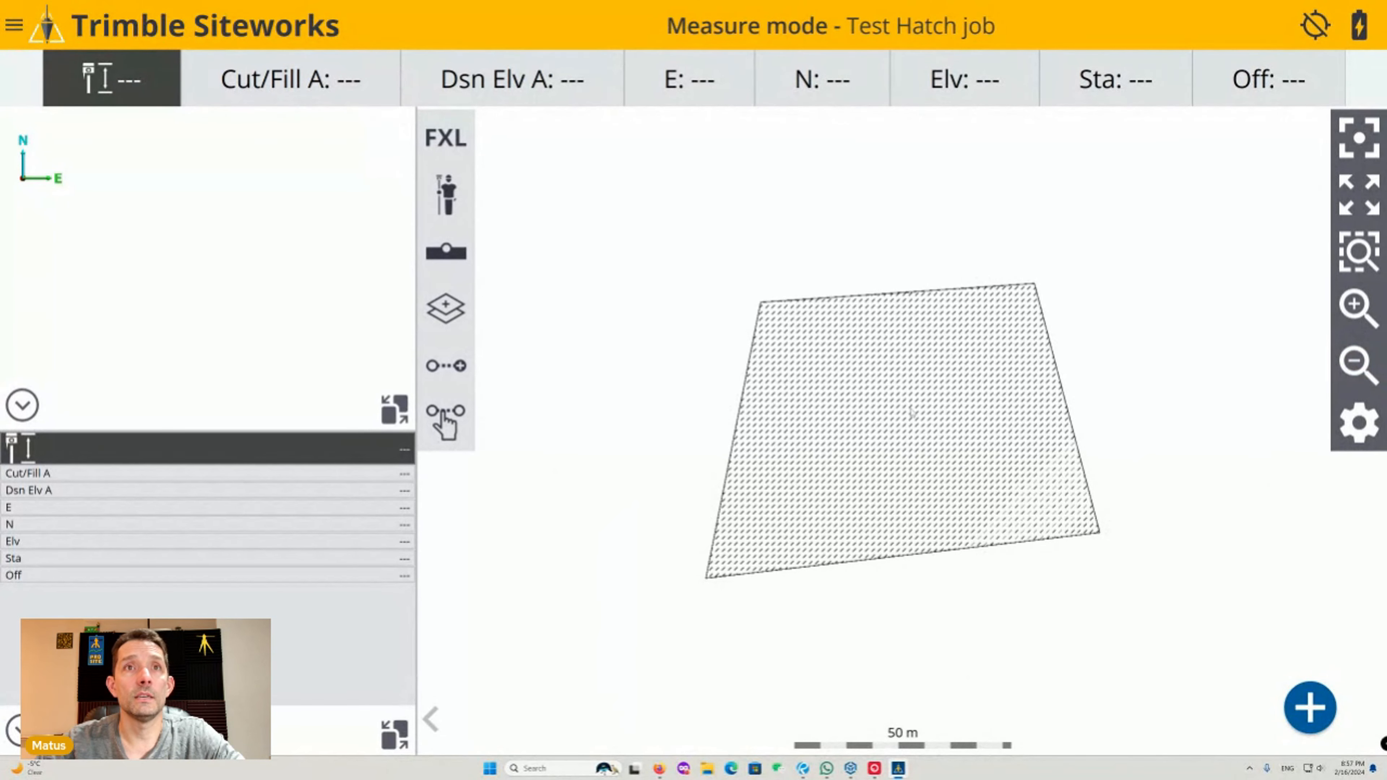
left_click(913, 404)
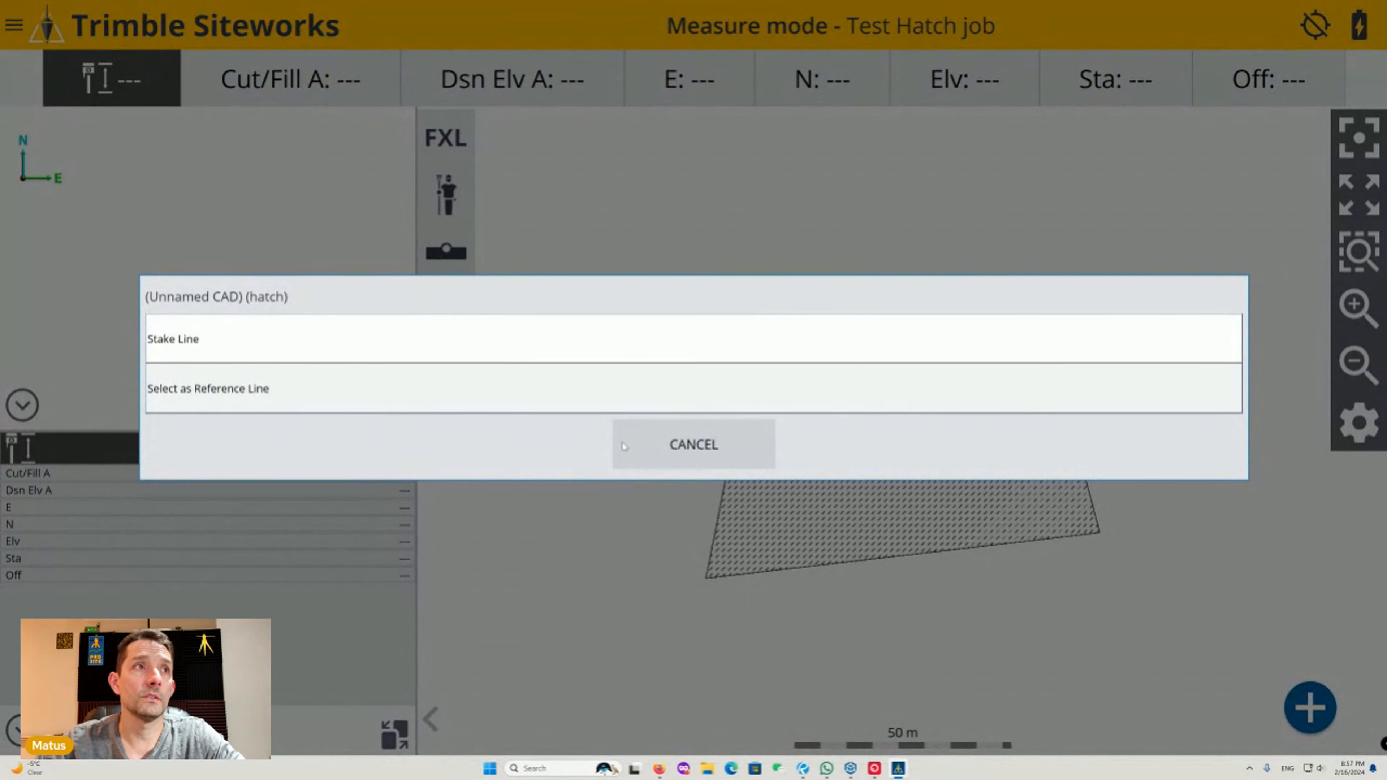
left_click(686, 447)
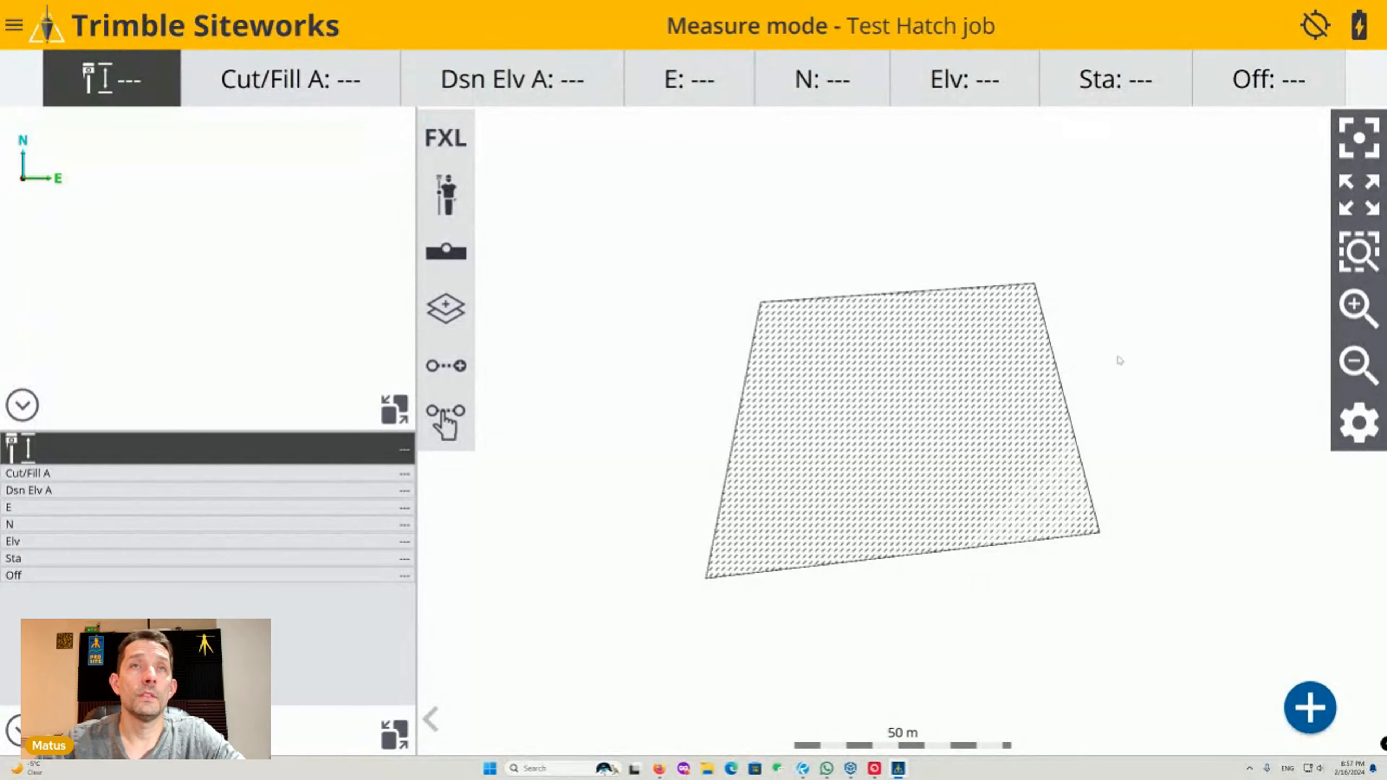
Turn off the hatch layer in the map's layer options so only the layer 0 outline is displayed
left_click(1359, 424)
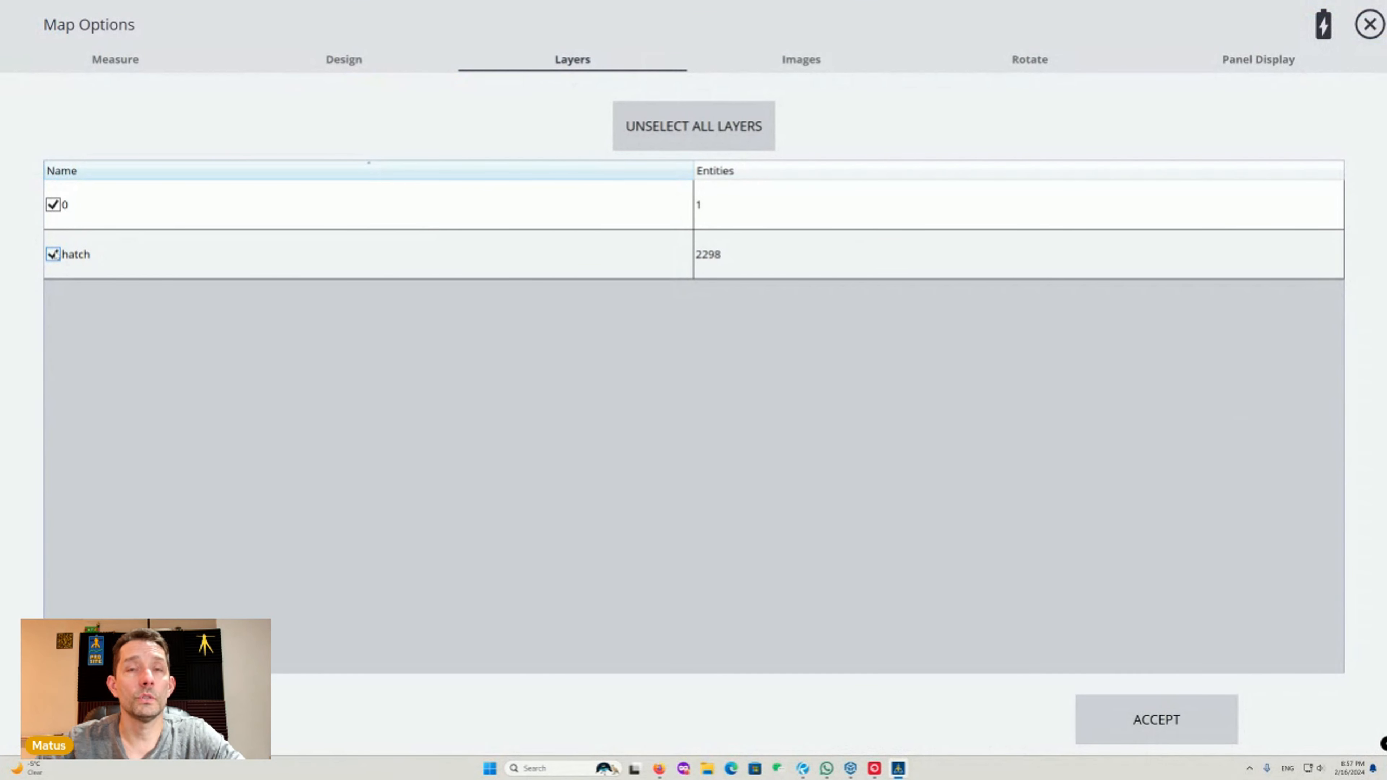
left_click(52, 254)
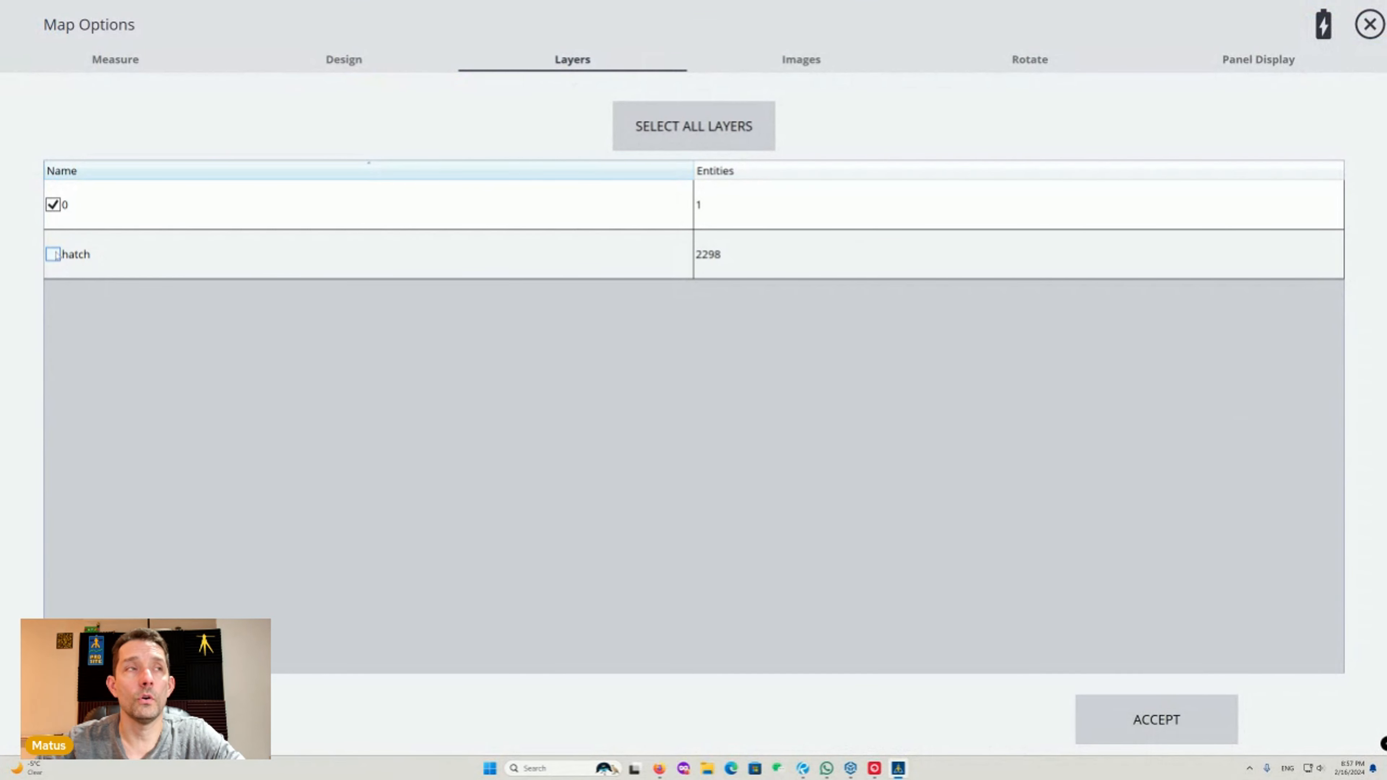
left_click(1162, 721)
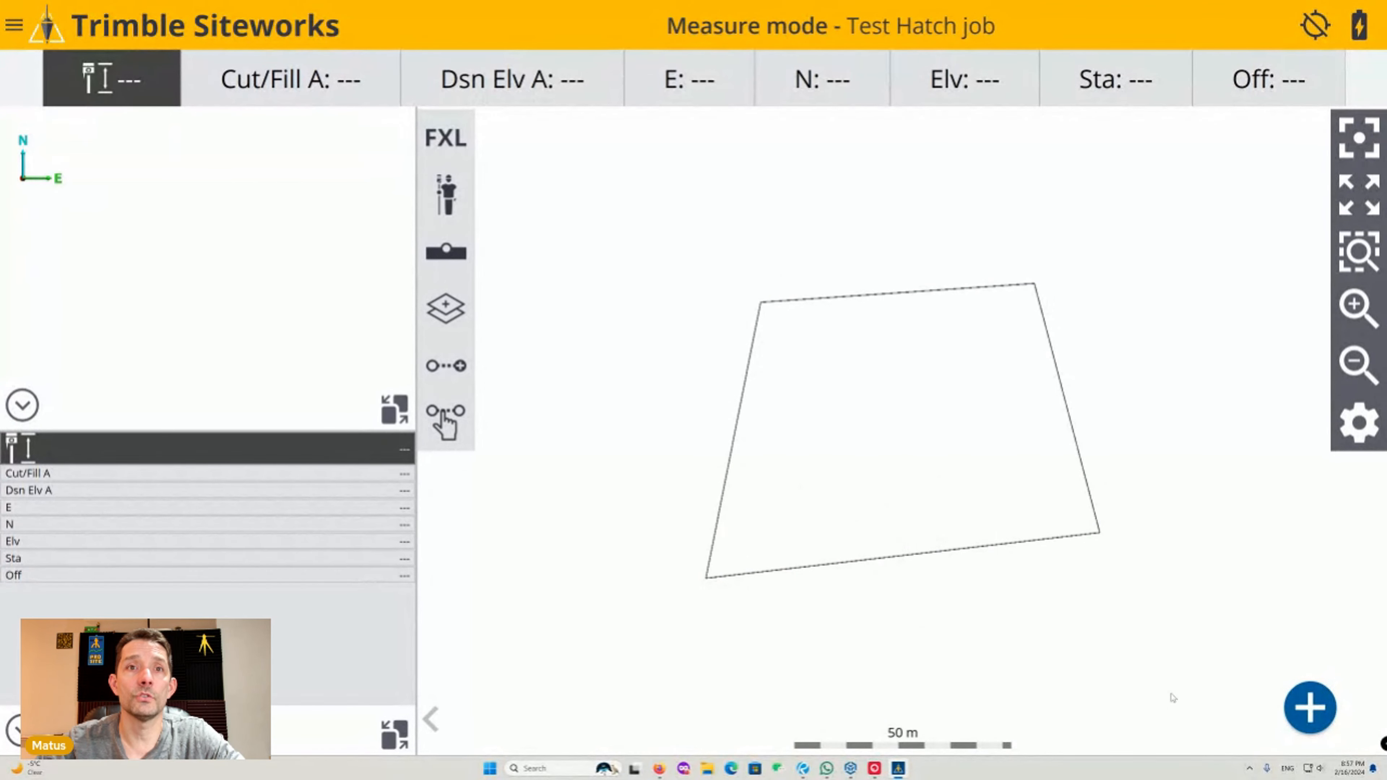
Turn the hatch layer back on in the map's layer options and accept
left_click(1357, 429)
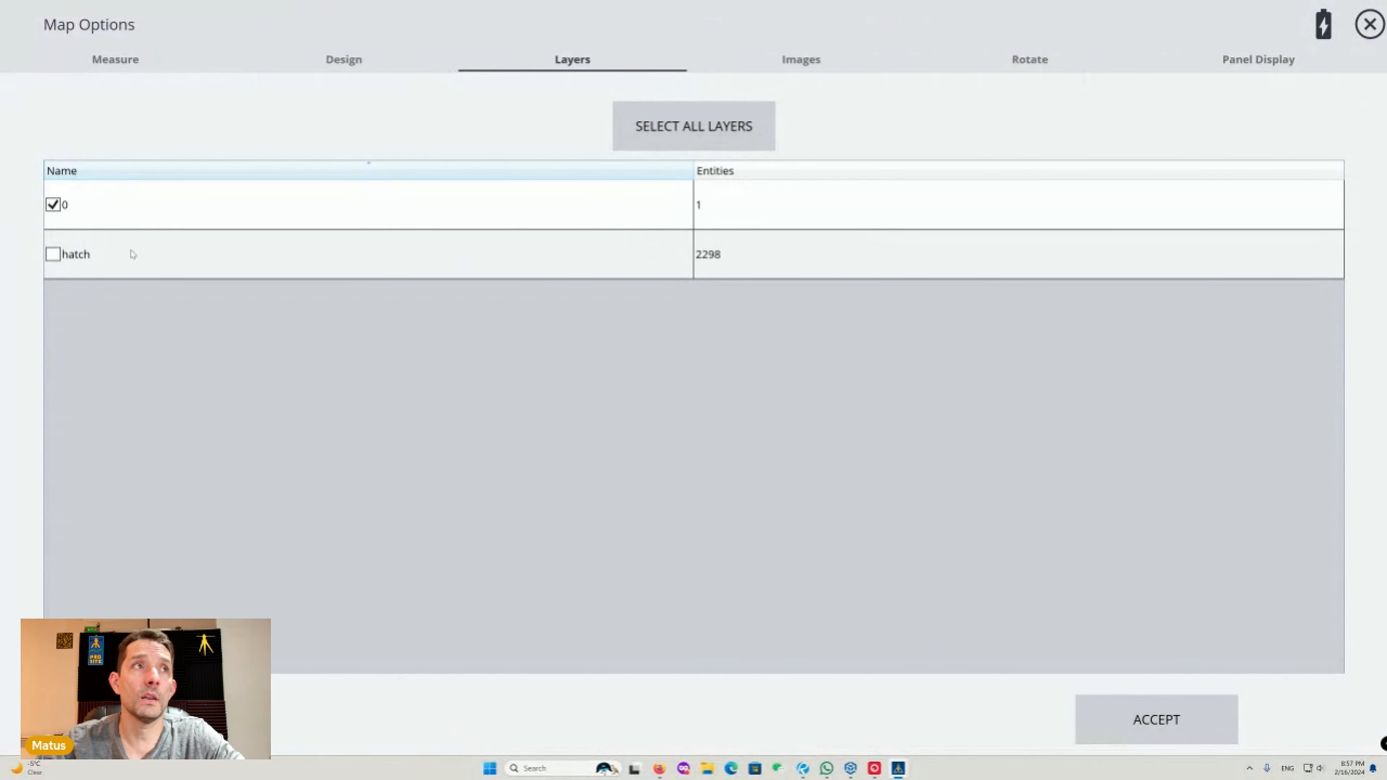
left_click(51, 254)
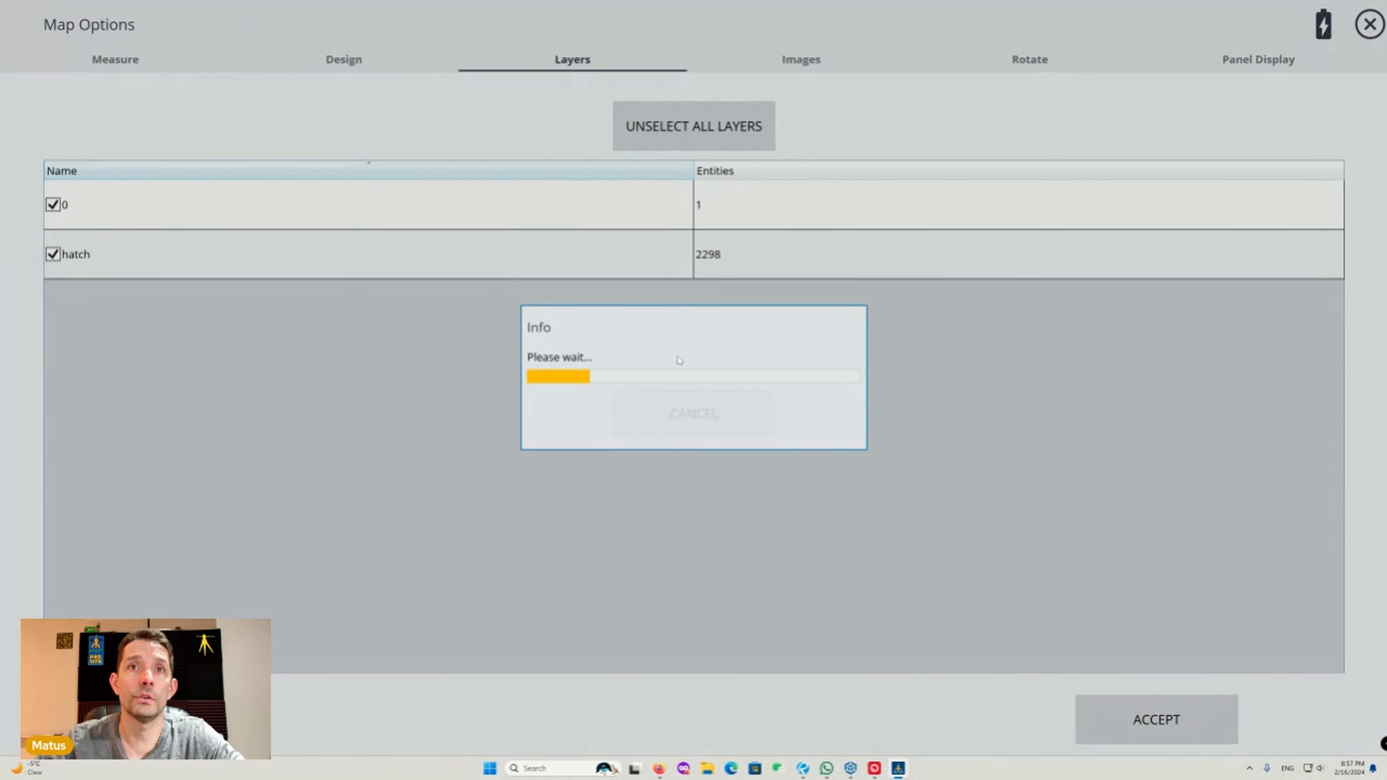
left_click(1185, 721)
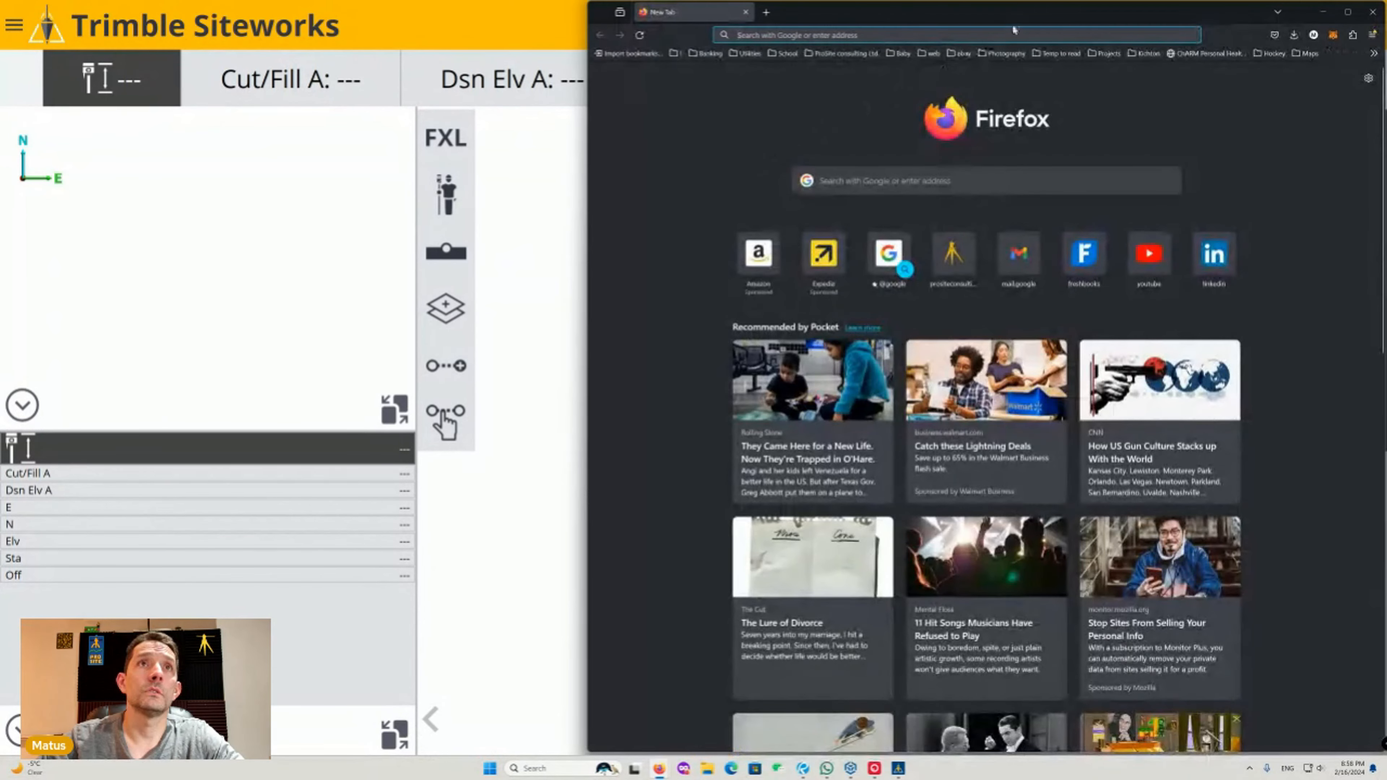
Move the Firefox window clear of the screen edge and open YouTube in it
left_click_drag(1000, 21, 800, 20)
left_click(765, 35)
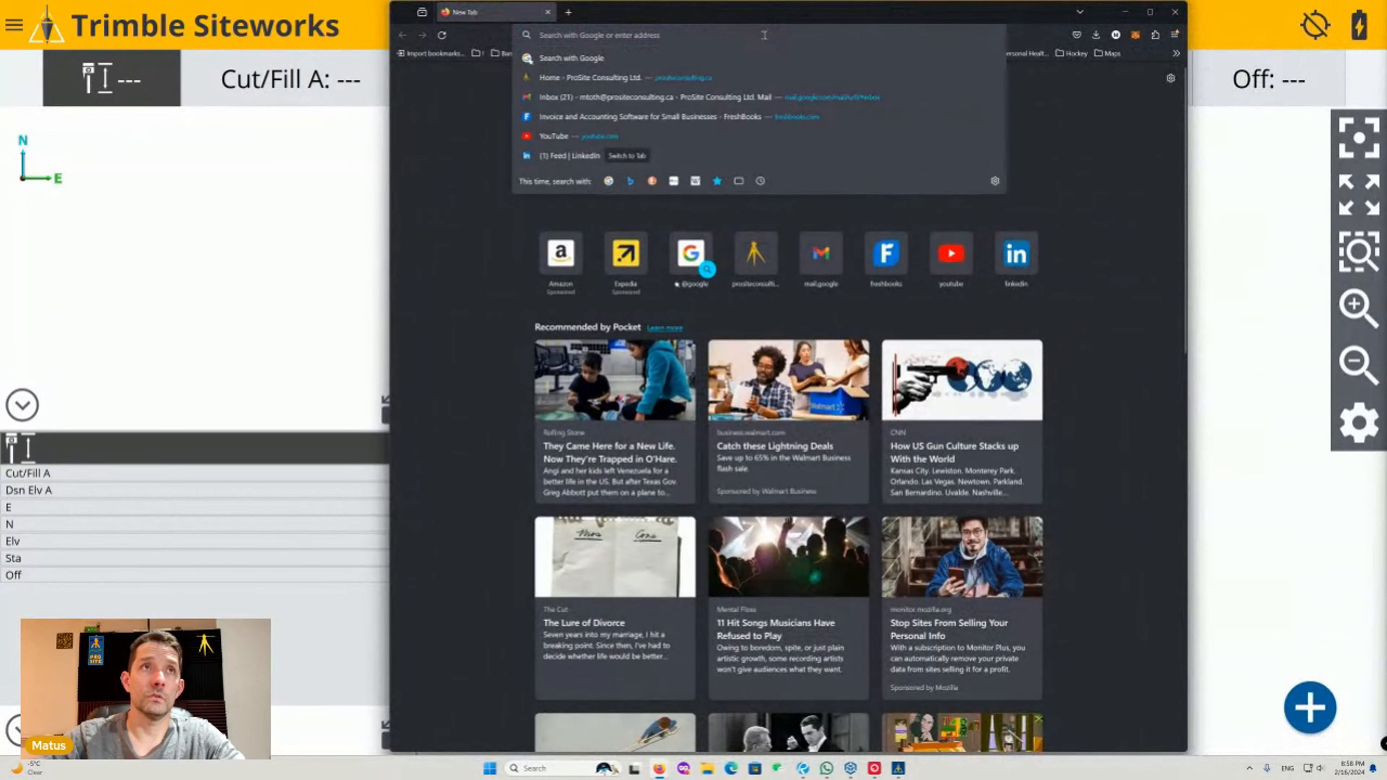
key("Down")
key("Down")
key("Down")
key("Down")
key("Down")
key("Return")
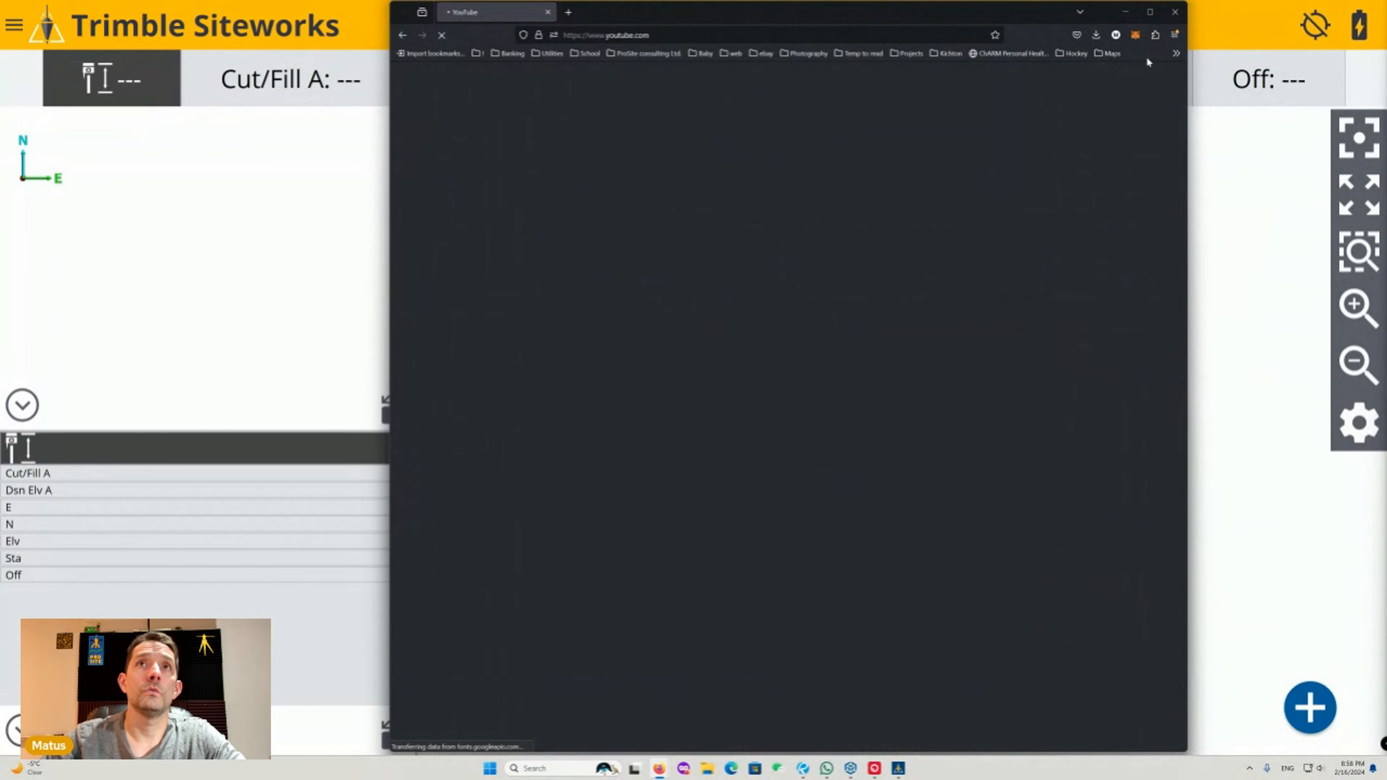
left_click(1177, 53)
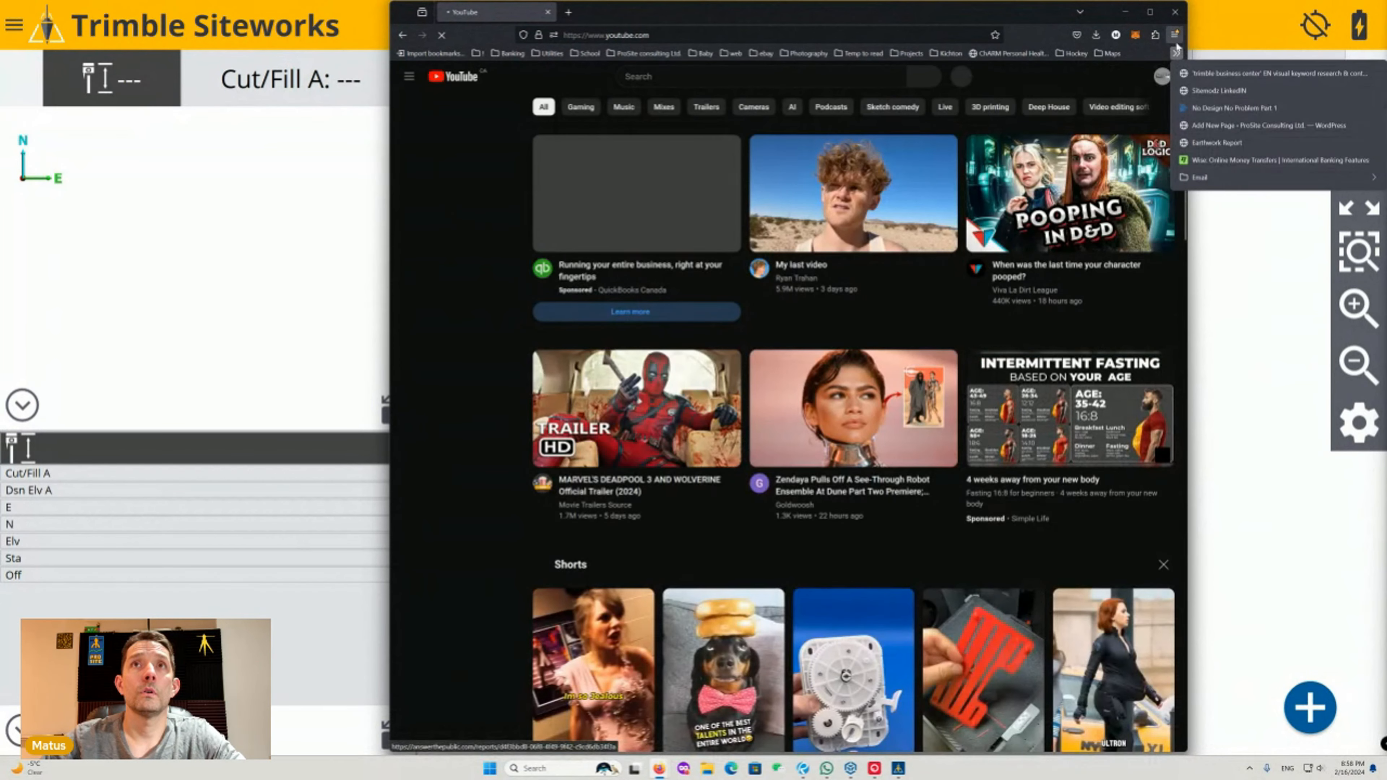
right_click(1144, 56)
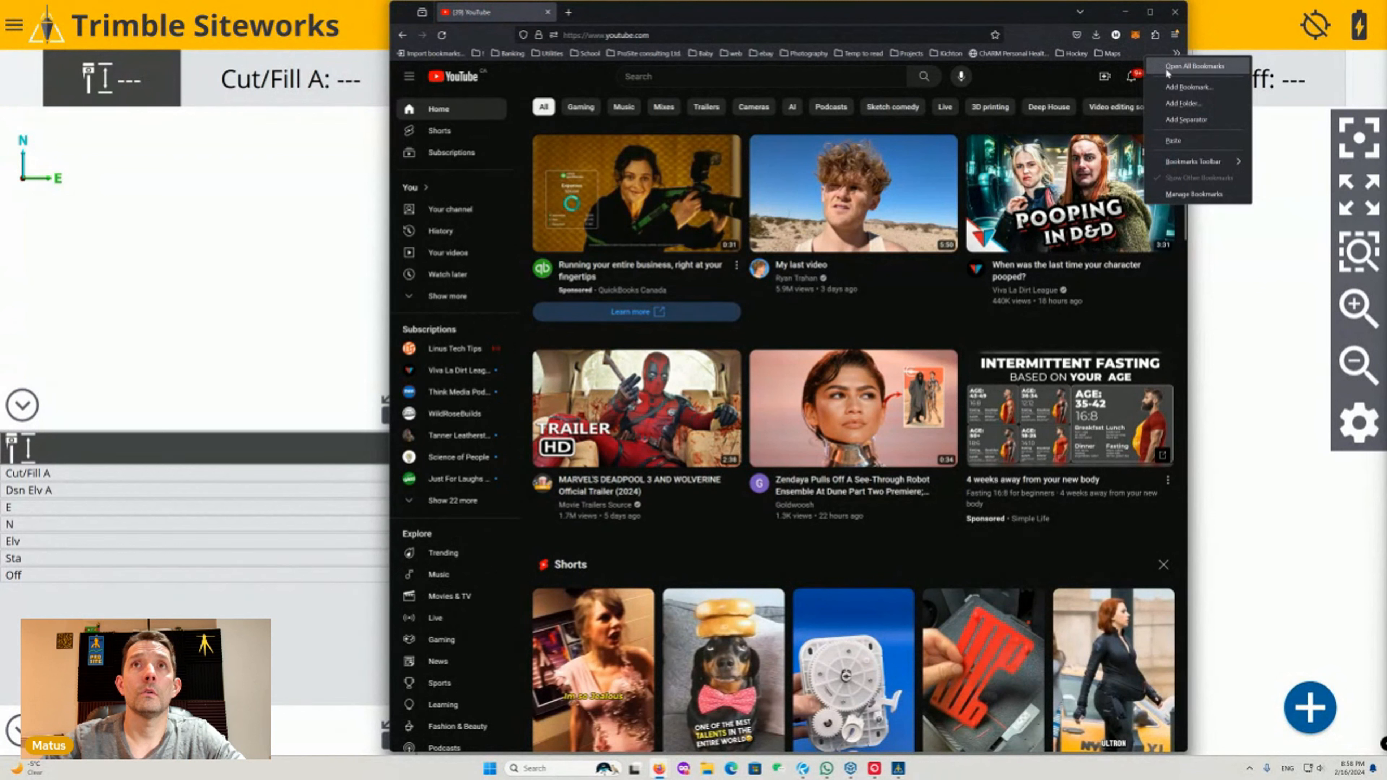
mouse_move(1187, 163)
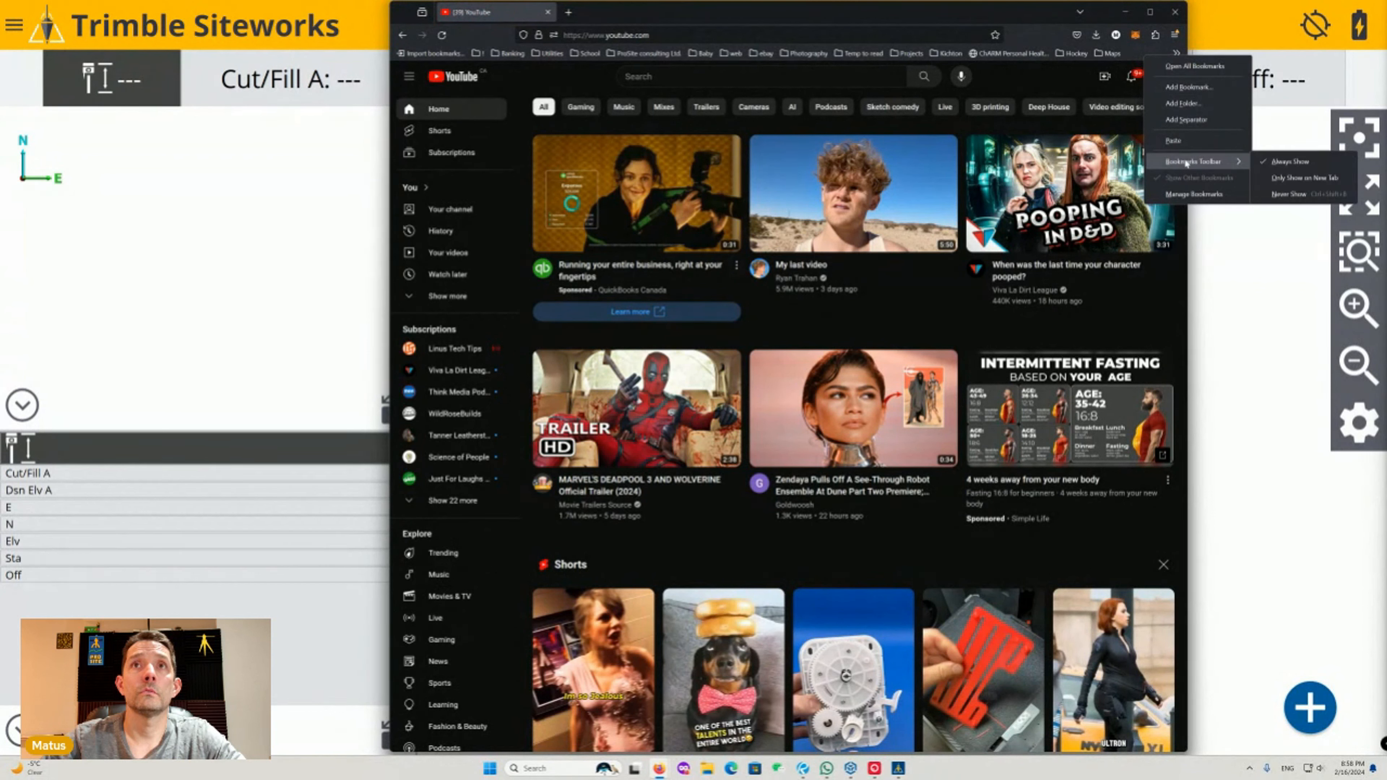
left_click(1276, 162)
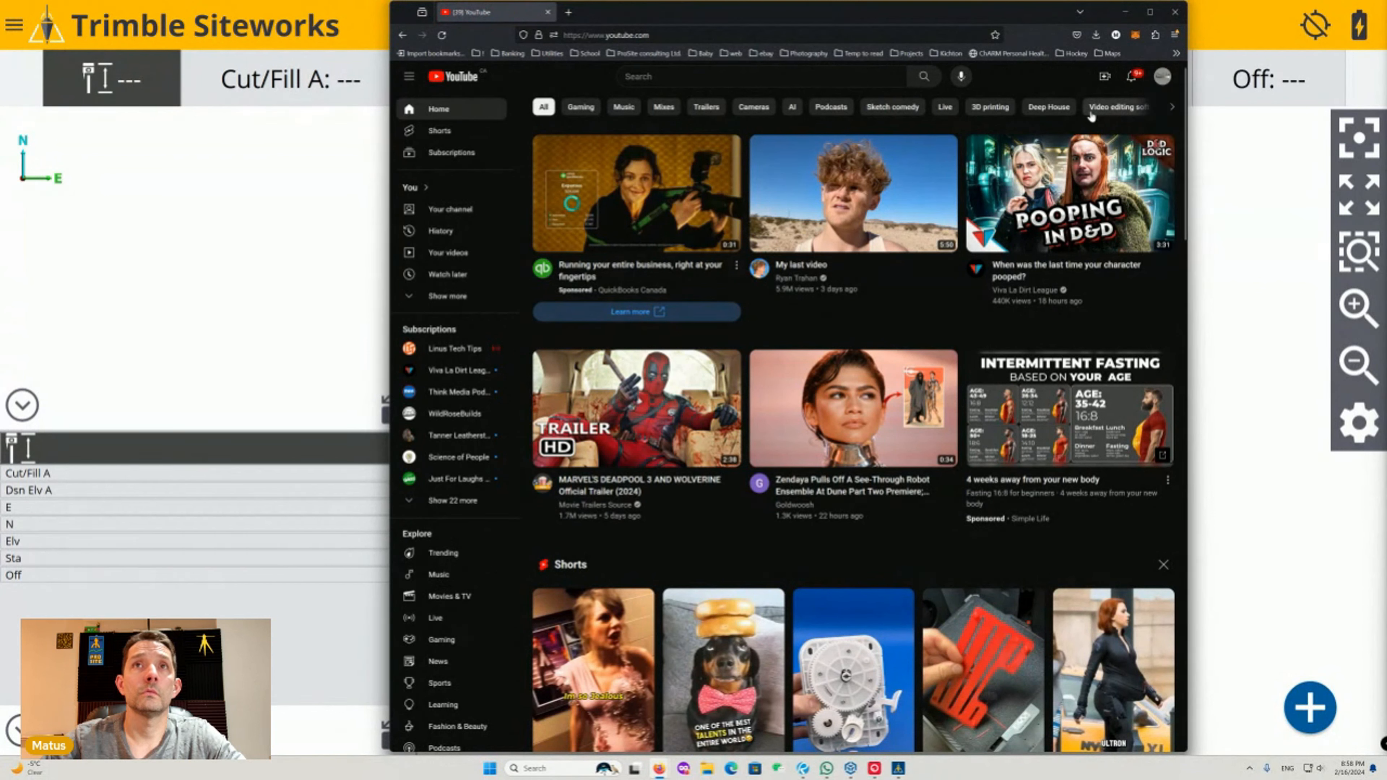
Set the Firefox bookmarks toolbar to Never Show
right_click(1160, 52)
mouse_move(1232, 162)
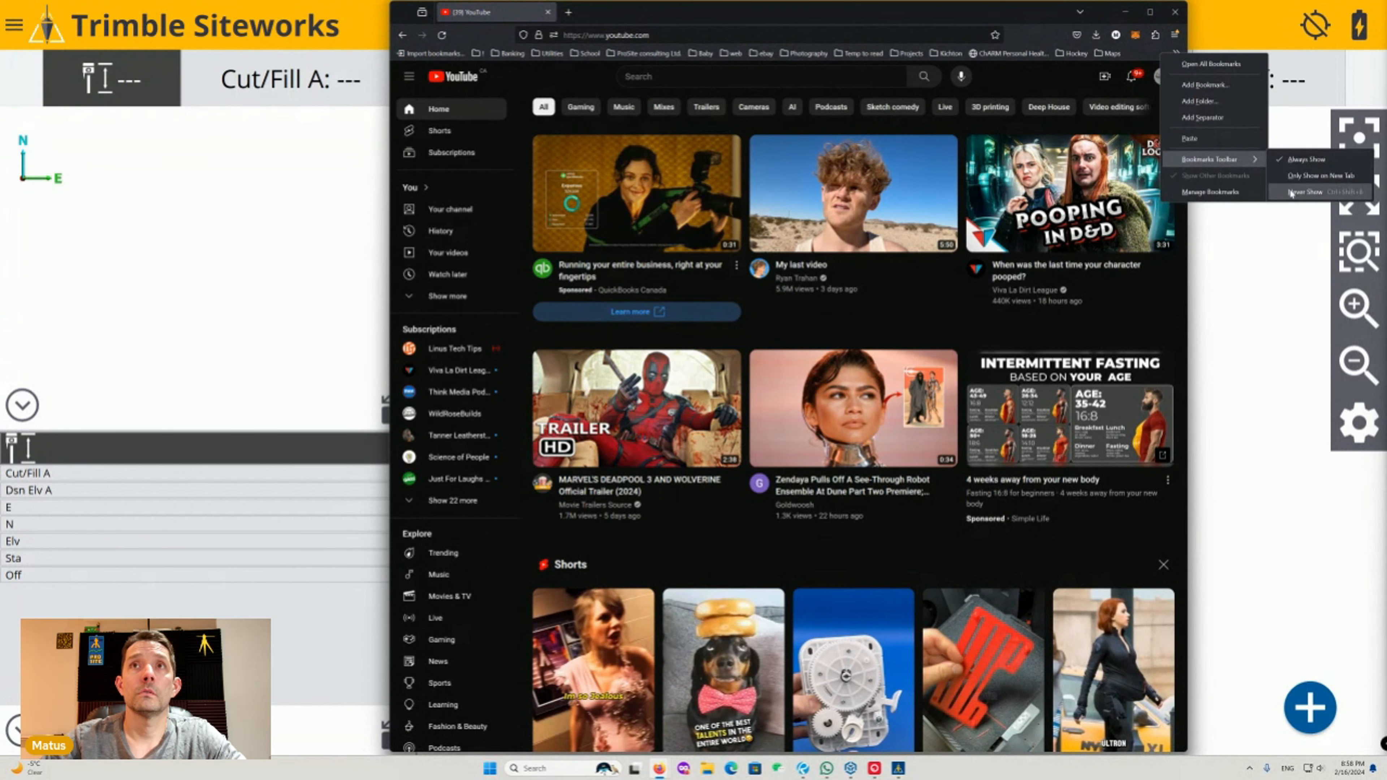
left_click(1275, 192)
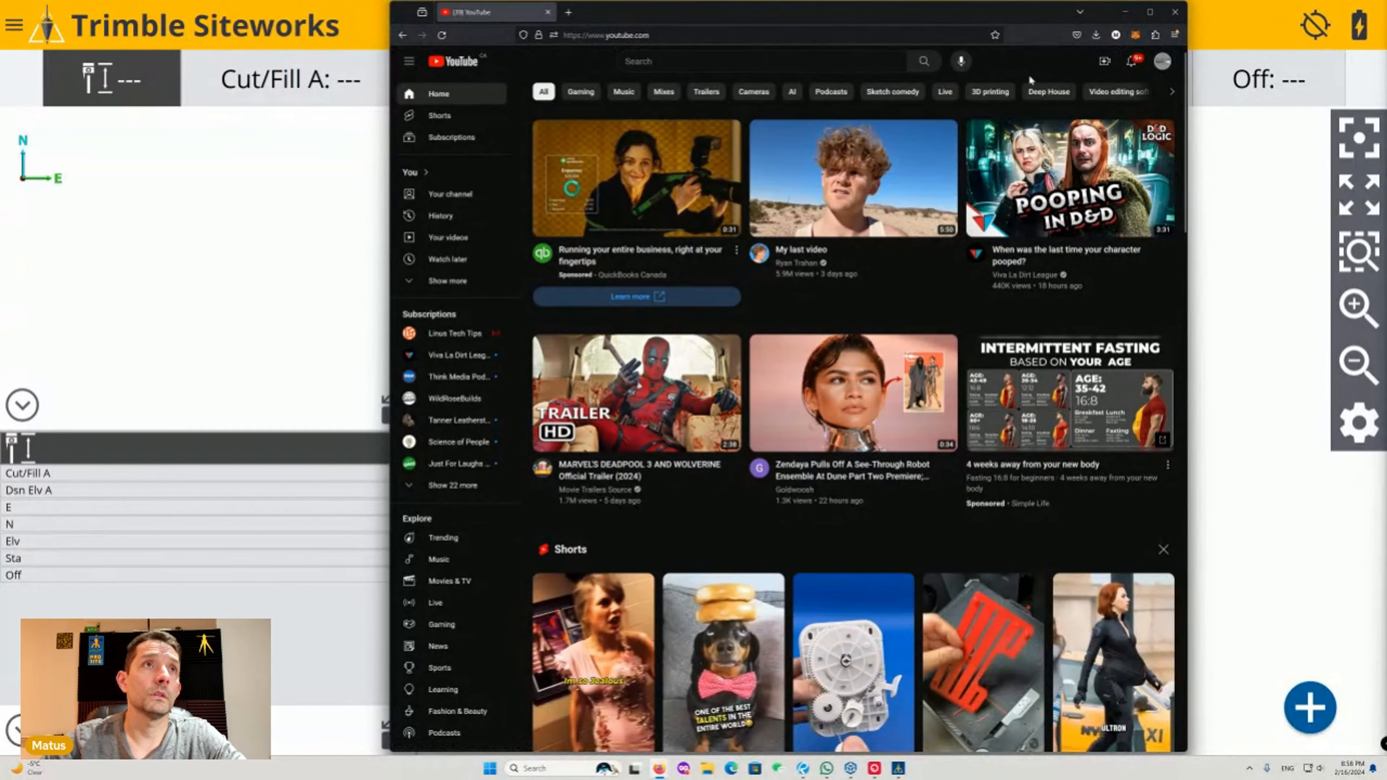
Review the channel's viewer comments in YouTube Studio, and minimise Firefox to return to Trimble Siteworks
left_click(1163, 61)
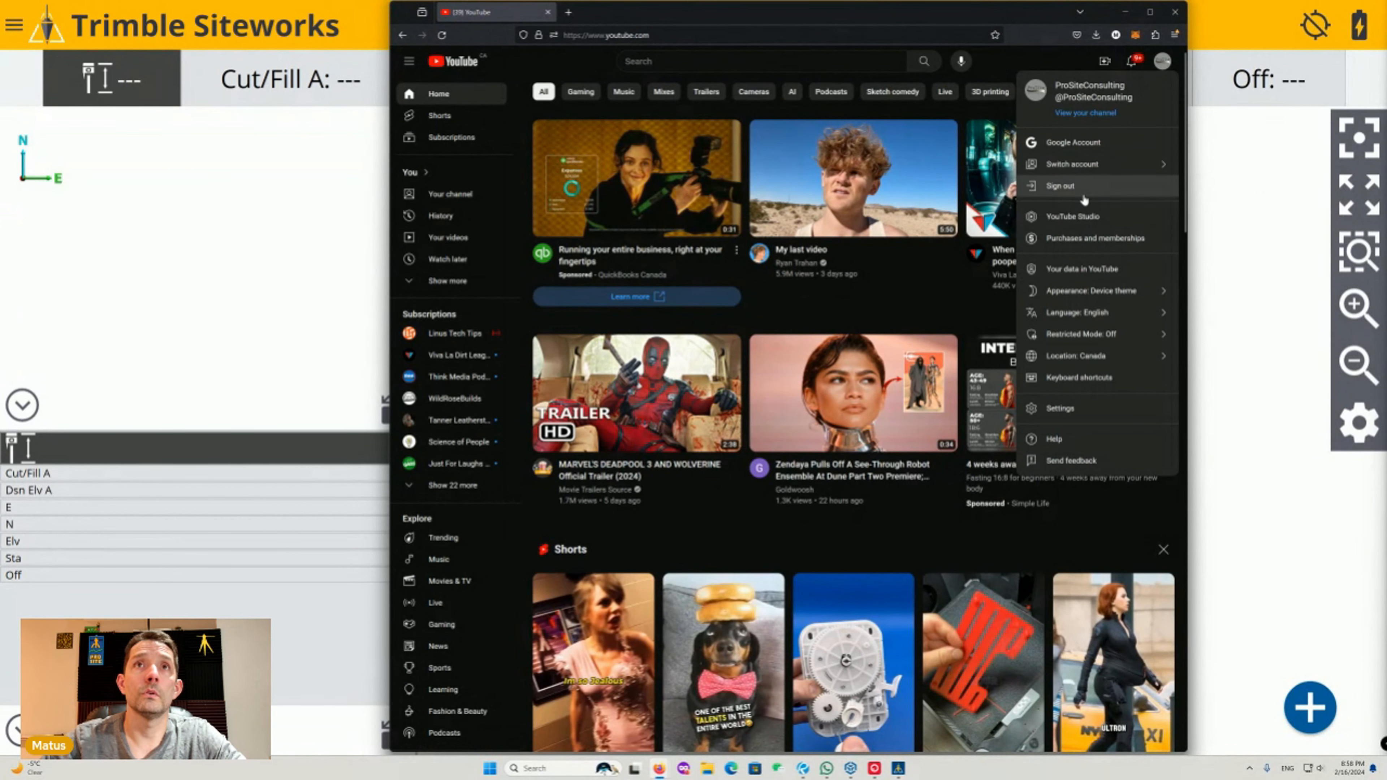
left_click(1083, 218)
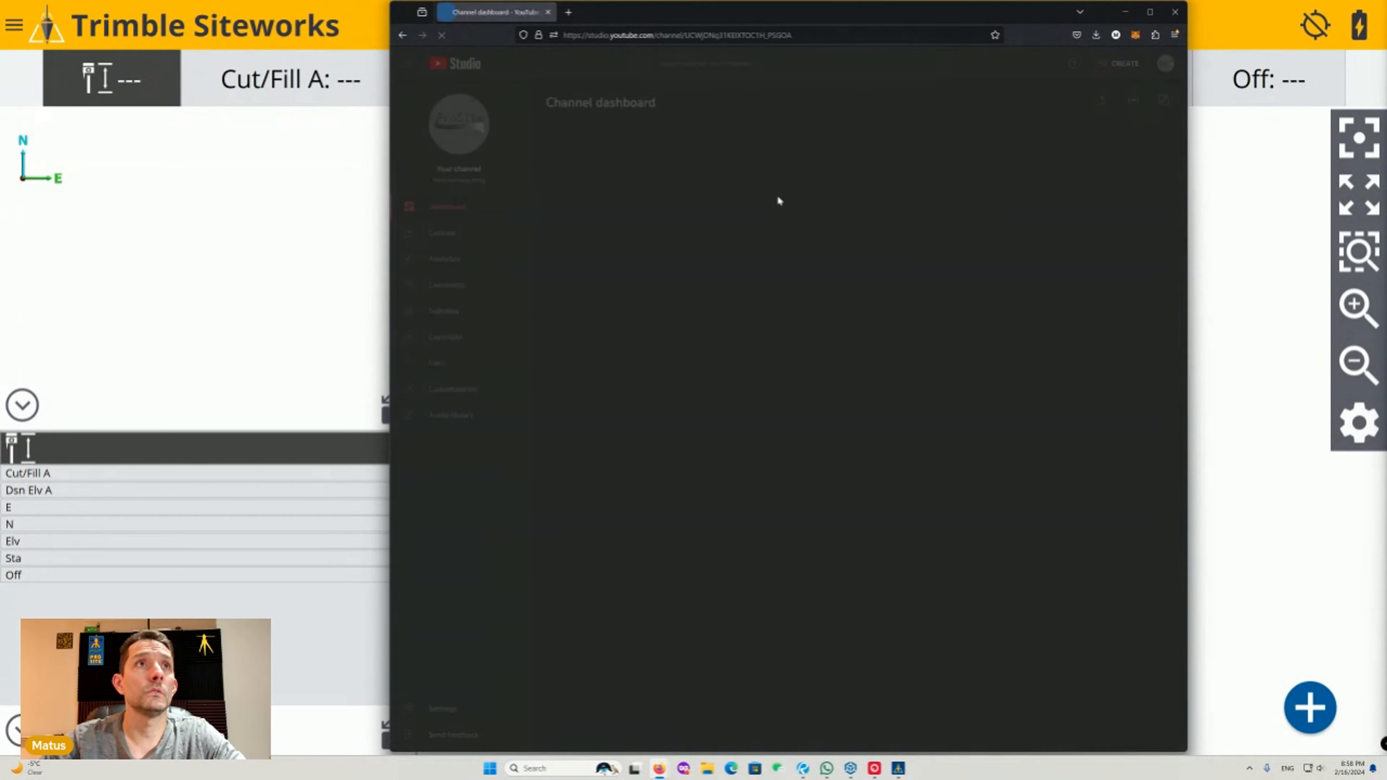
left_click(440, 284)
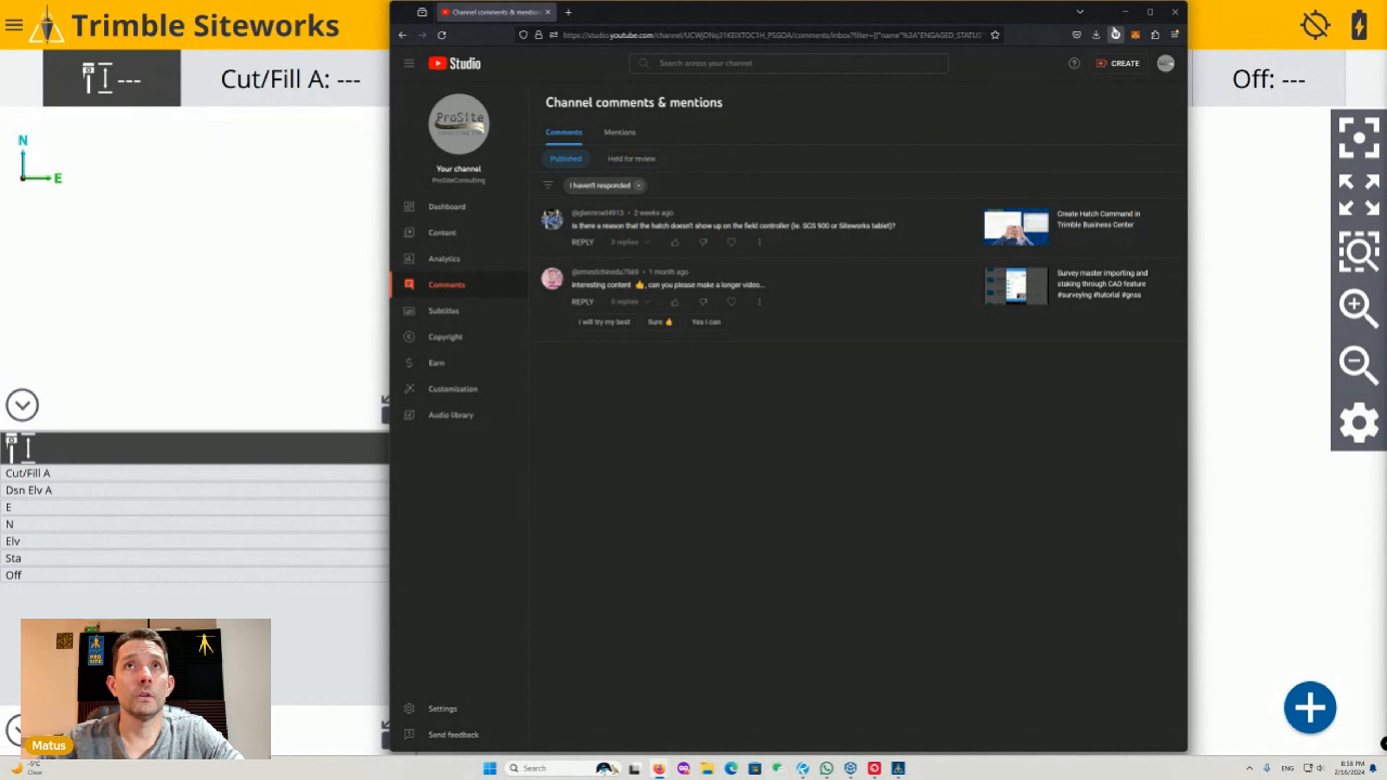
left_click(1124, 12)
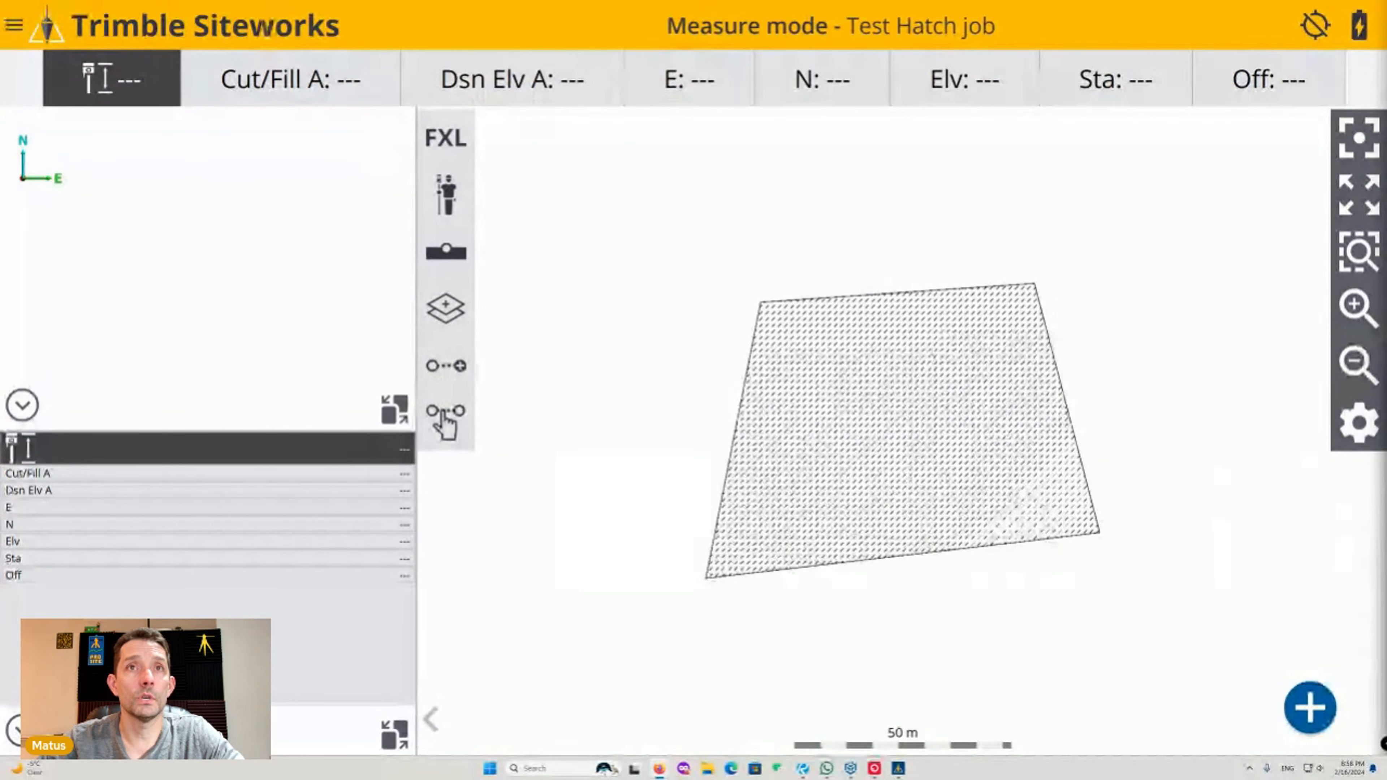
Examine the hatch lines close up along the upper edge of the polygon on the Siteworks map, and return to the full outline
left_click(1355, 364)
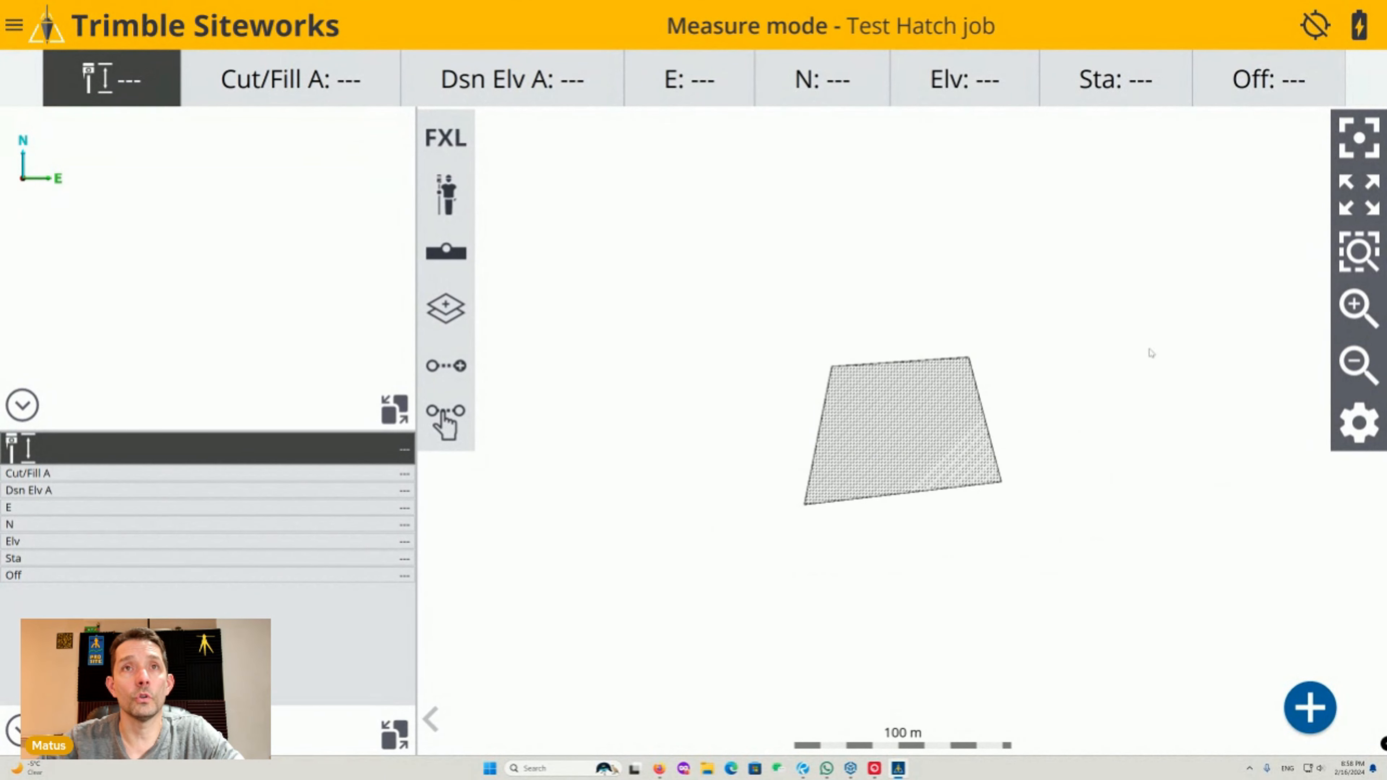
left_click(1359, 251)
left_click_drag(867, 354, 945, 429)
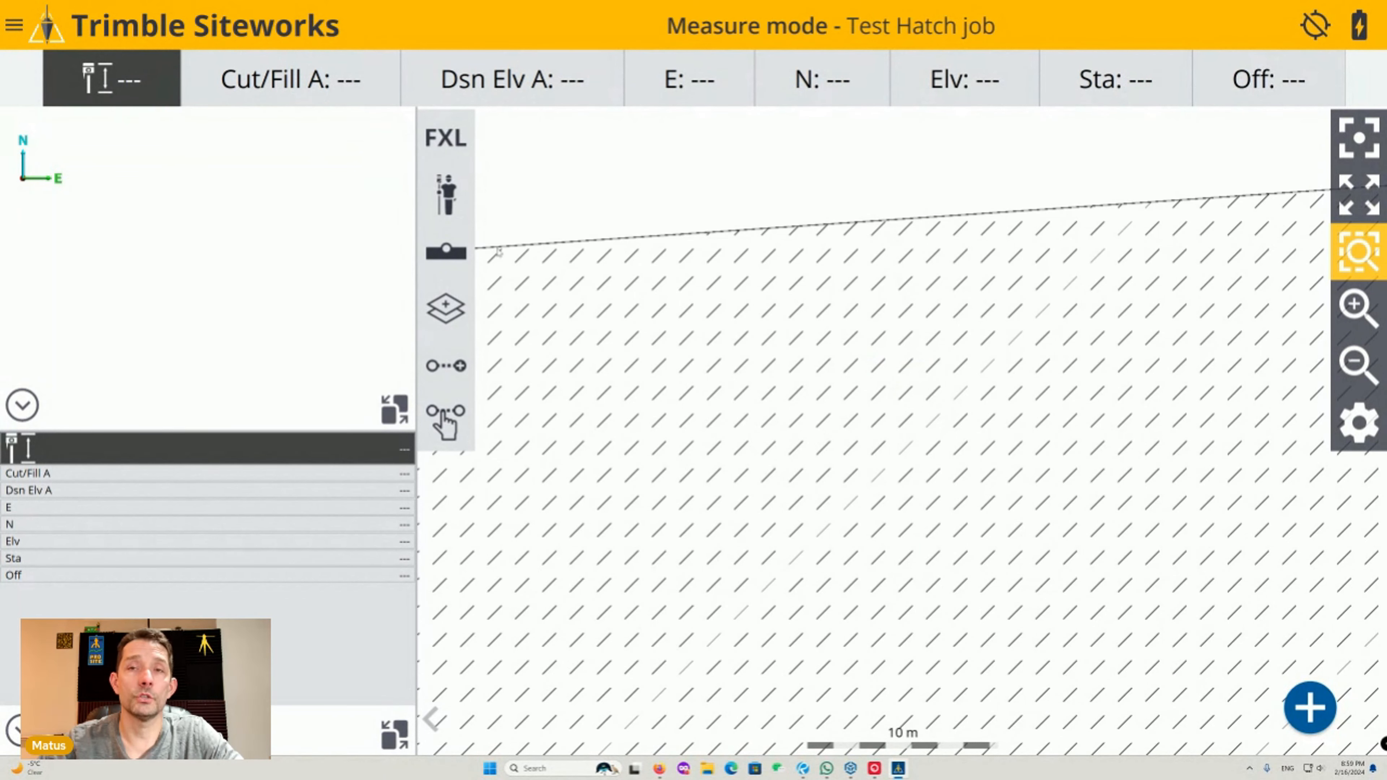
left_click(1356, 365)
left_click(1355, 365)
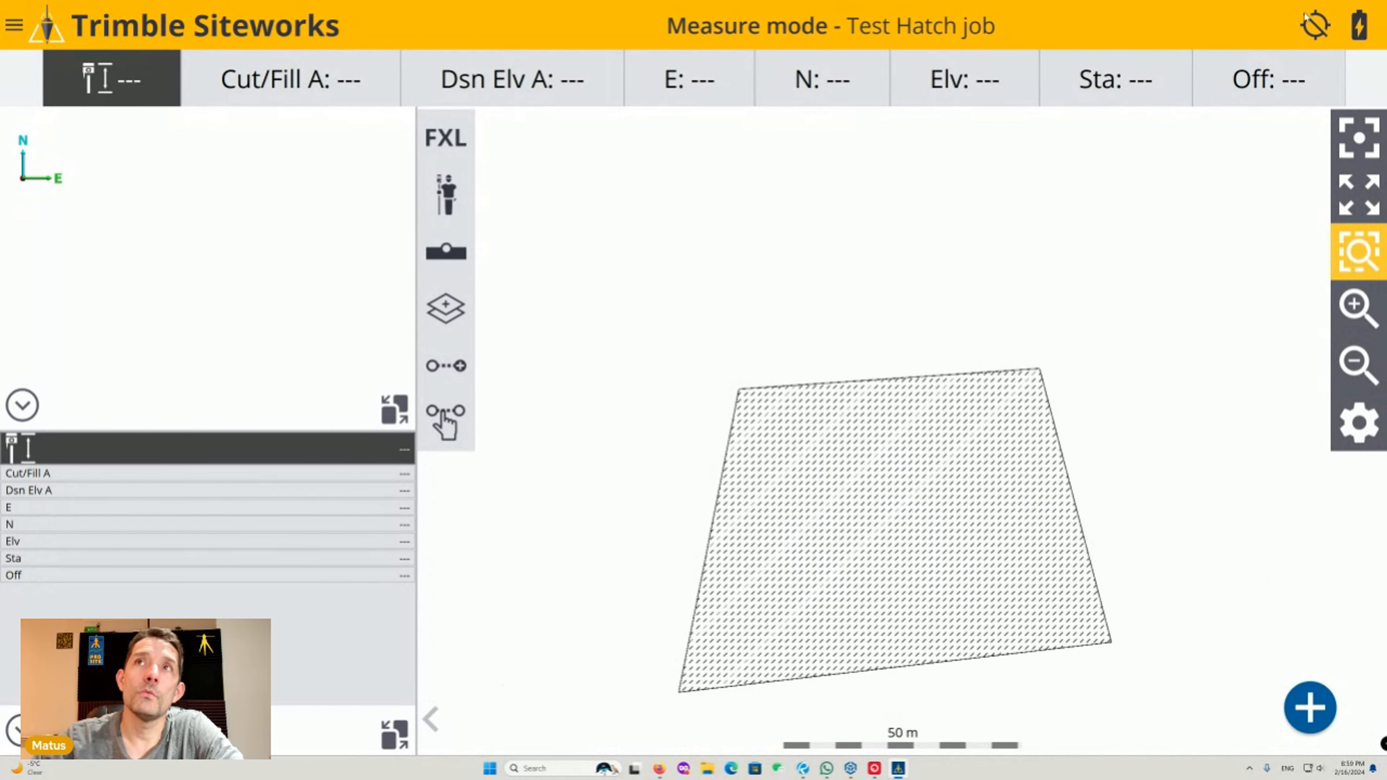
Switch to Trimble Business Center, hide the hatch layer and show layer 0 in the view filter
left_click(851, 769)
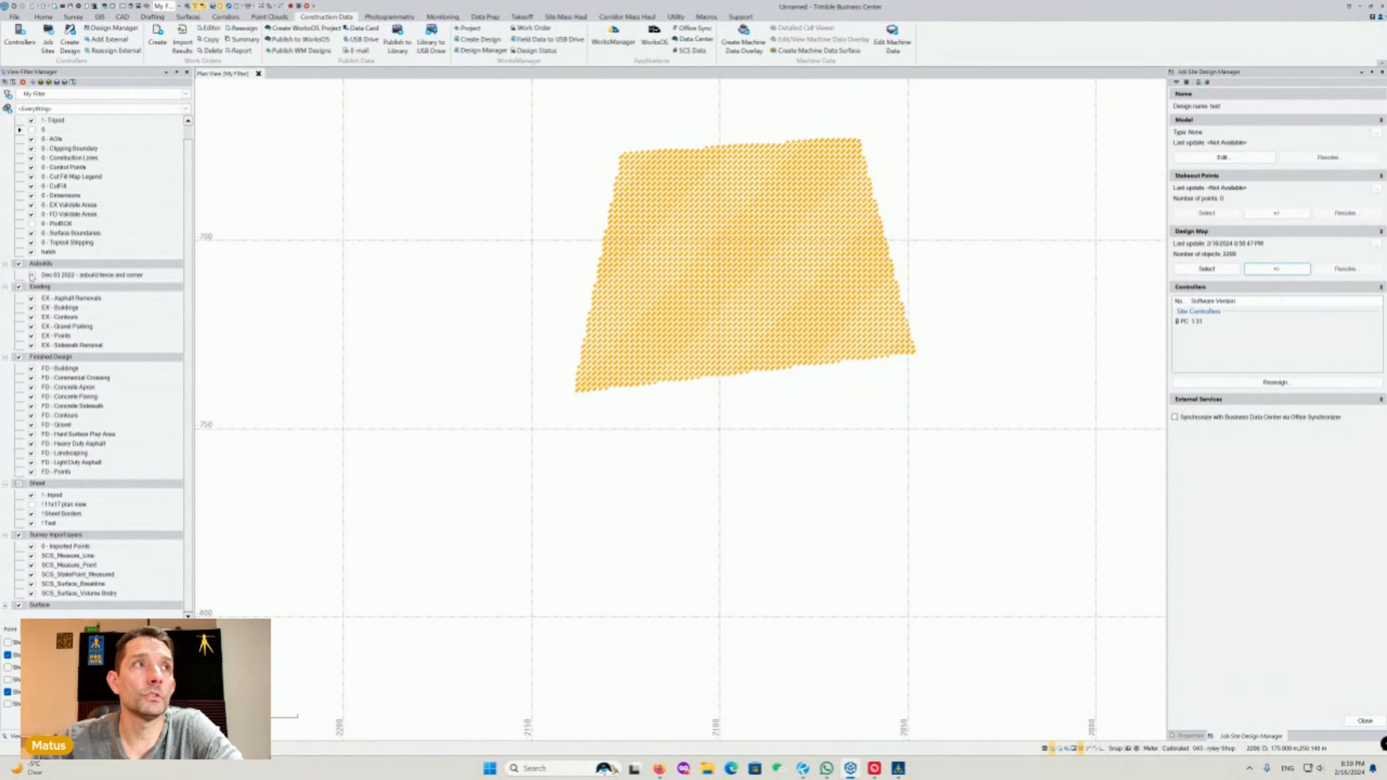
left_click(32, 252)
left_click(31, 129)
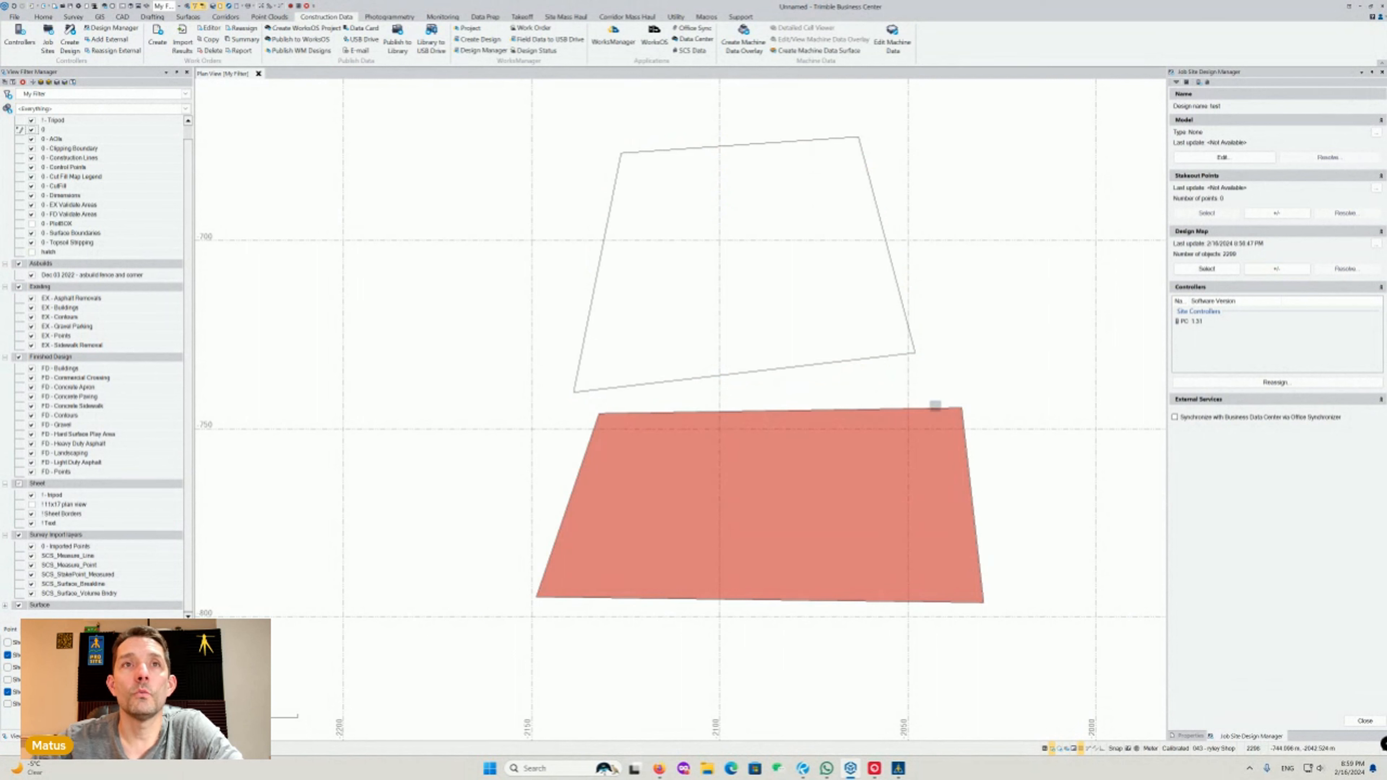
Delete the red-filled polygon below the outline, and select the remaining unfilled outline
left_click(980, 416)
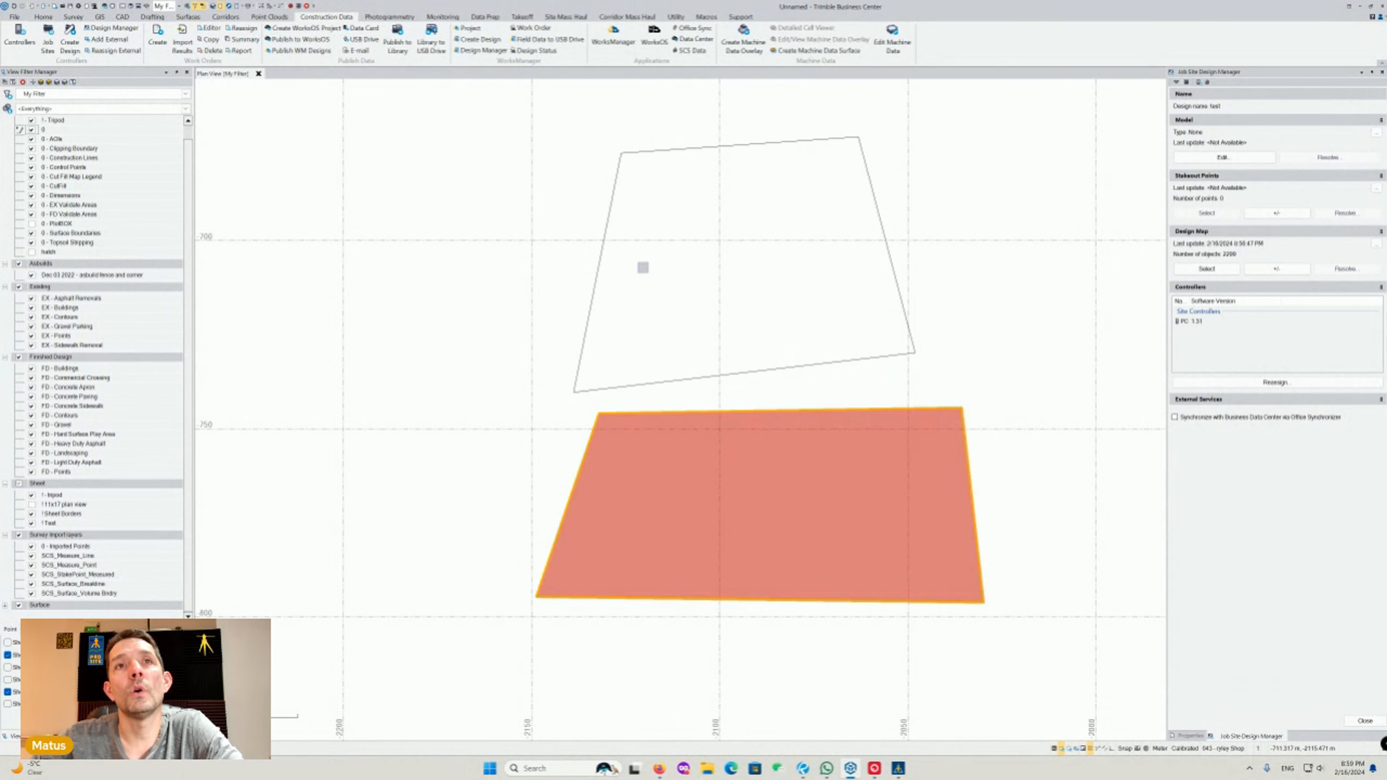
left_click(306, 6)
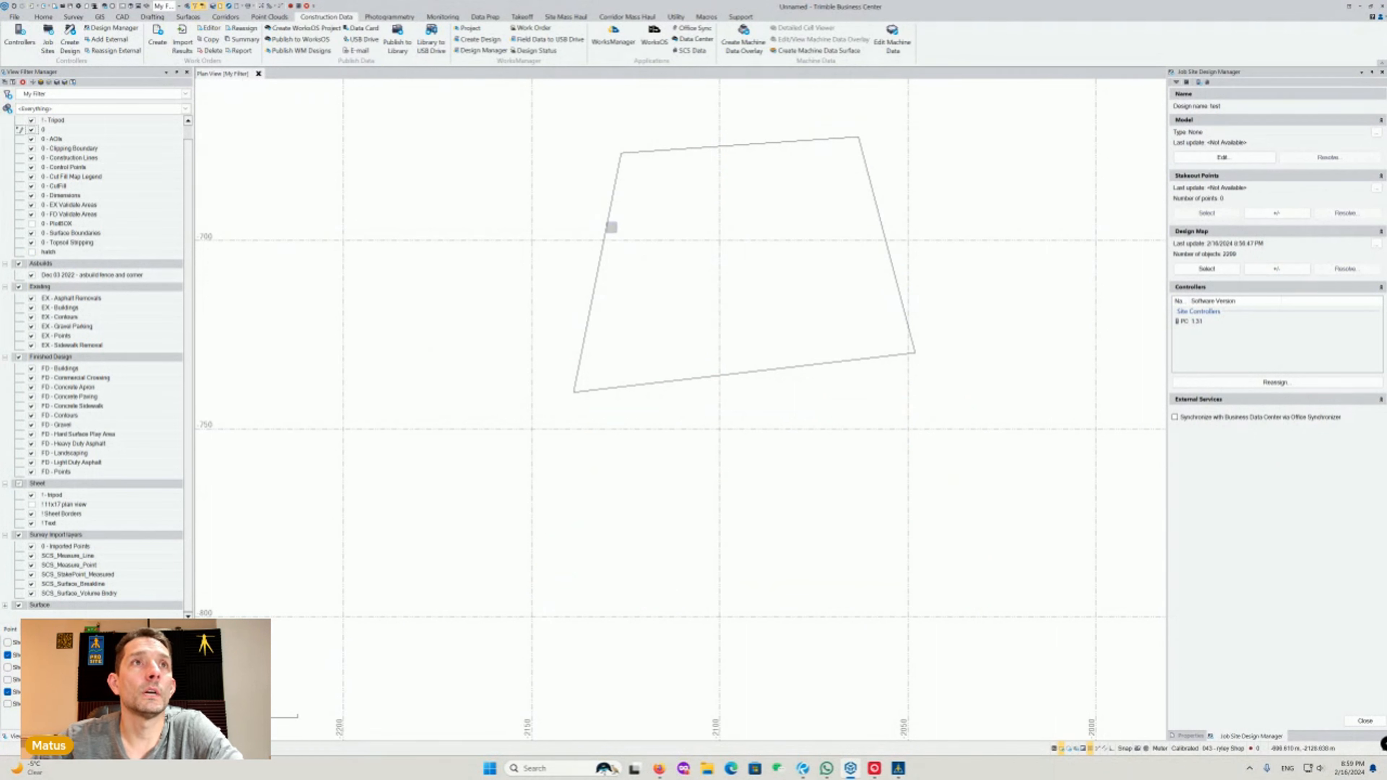
left_click(609, 225)
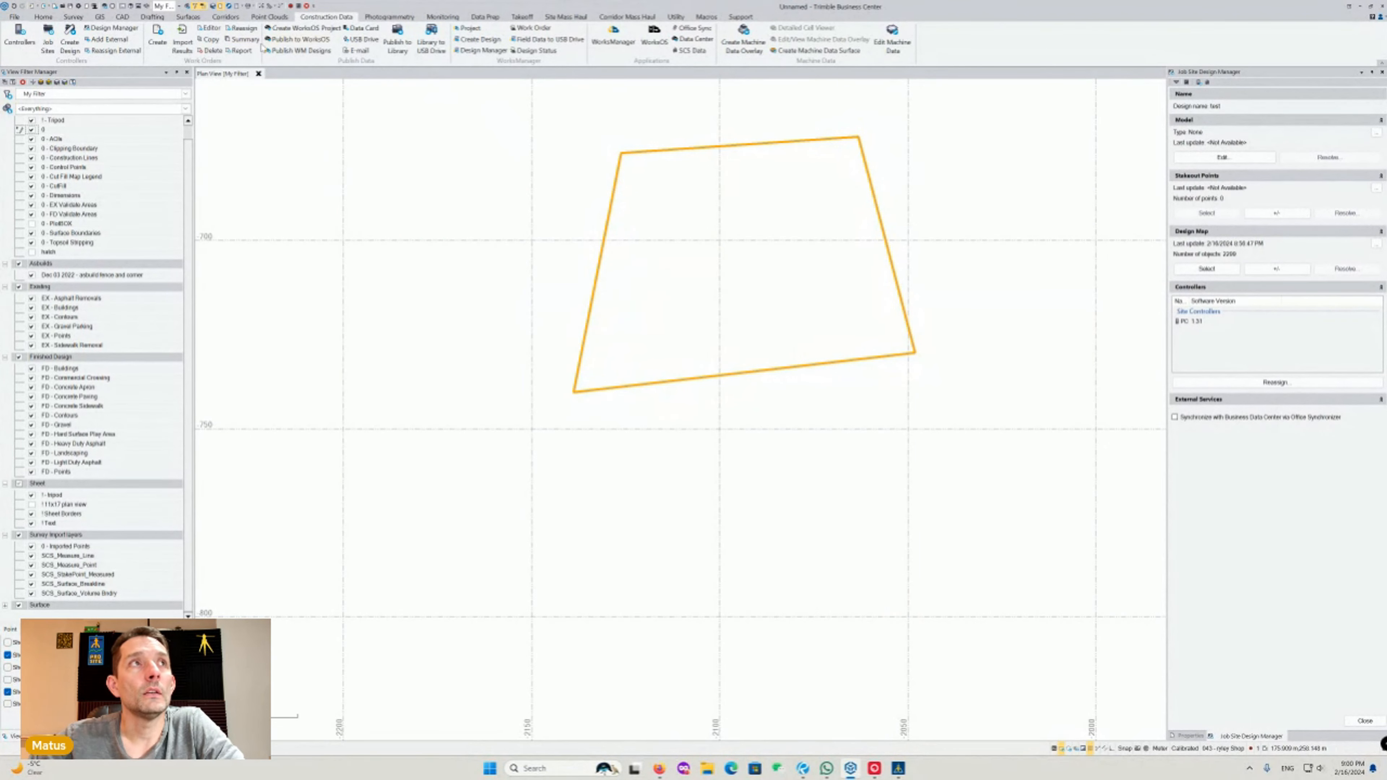
Create the text "HD" on layer 0 and place it in the middle of the polygon outline
left_click(152, 16)
left_click(12, 33)
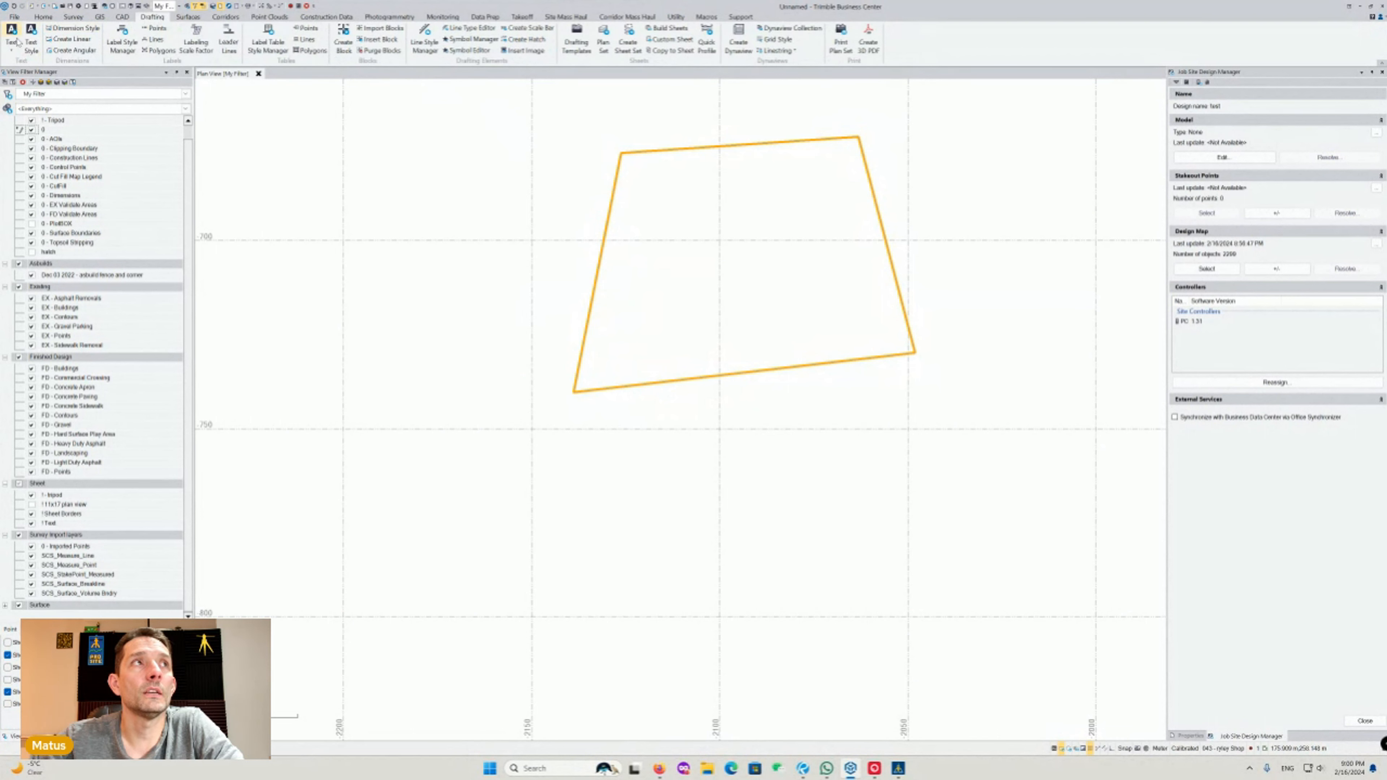
left_click(1218, 324)
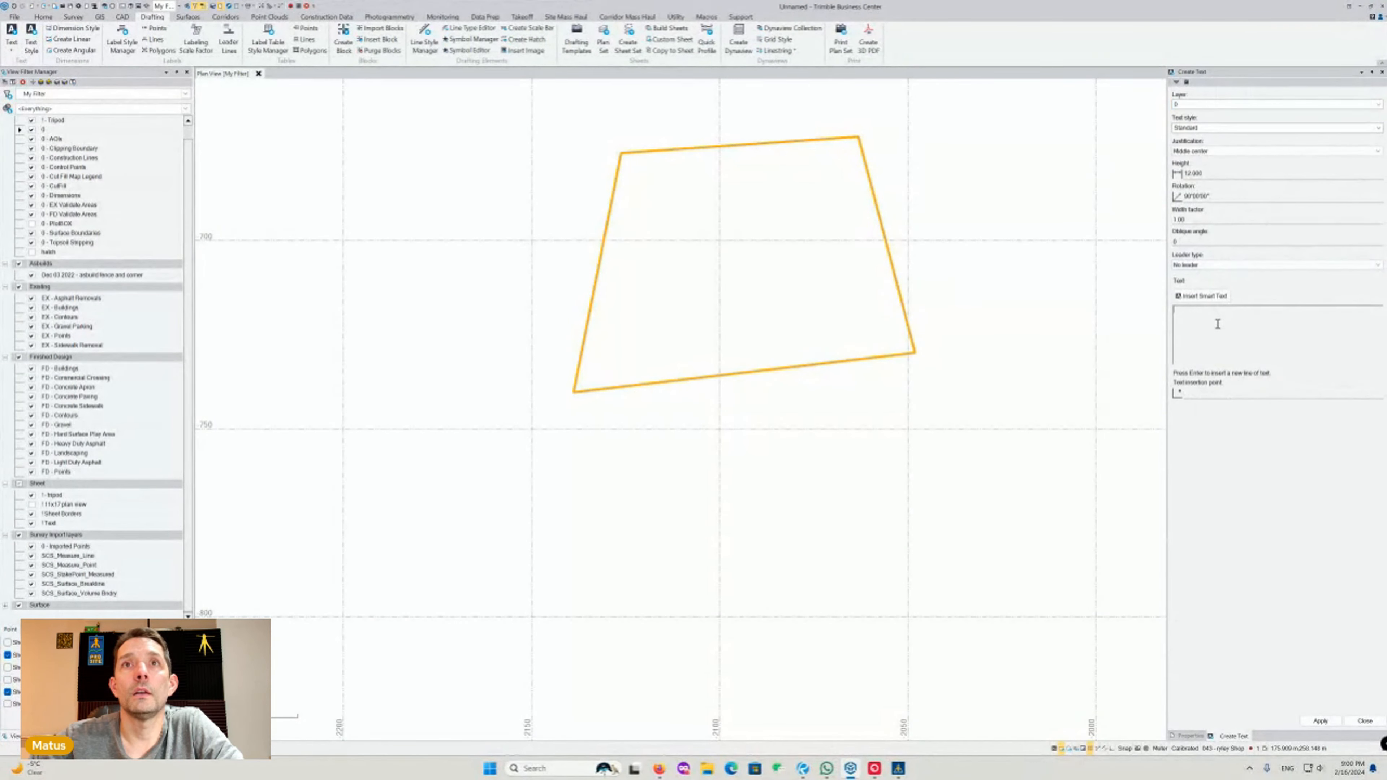
type("H")
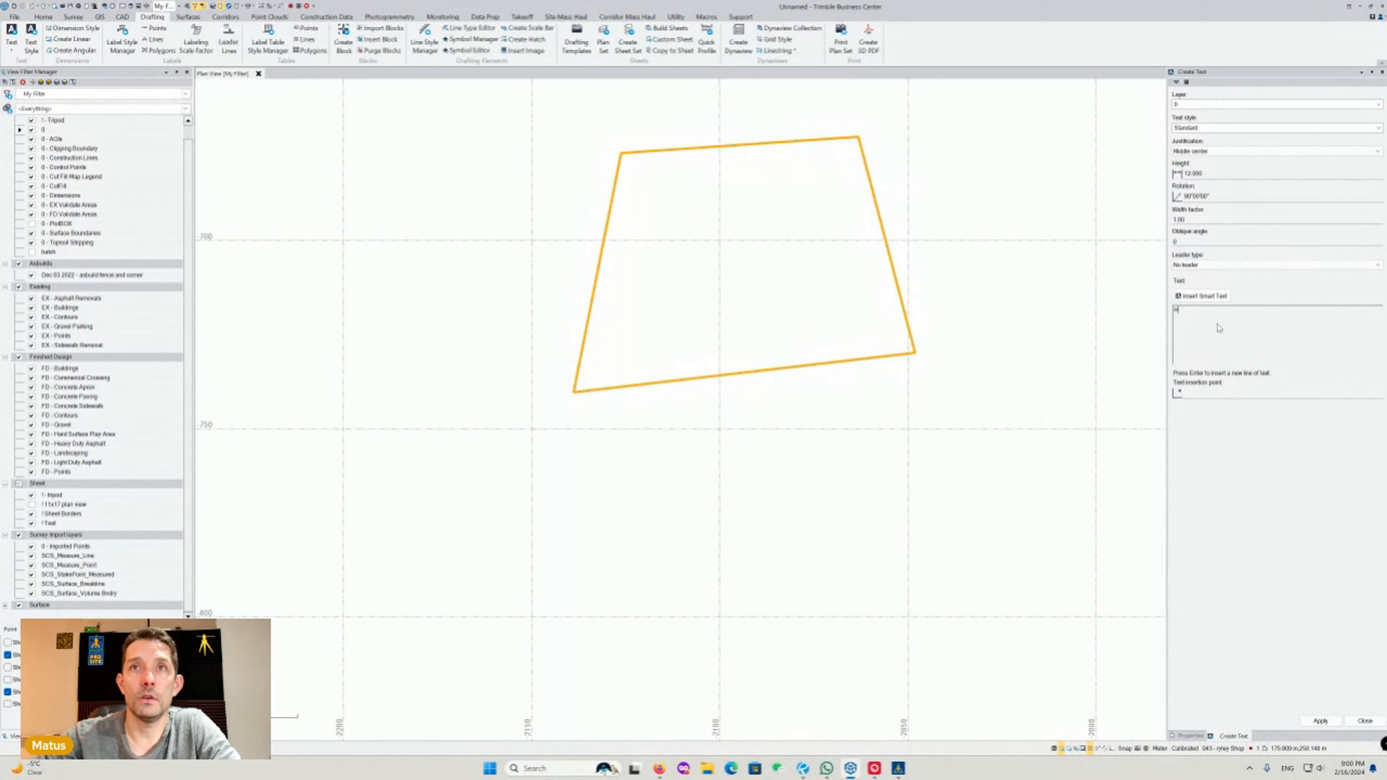
type("D")
left_click(1191, 393)
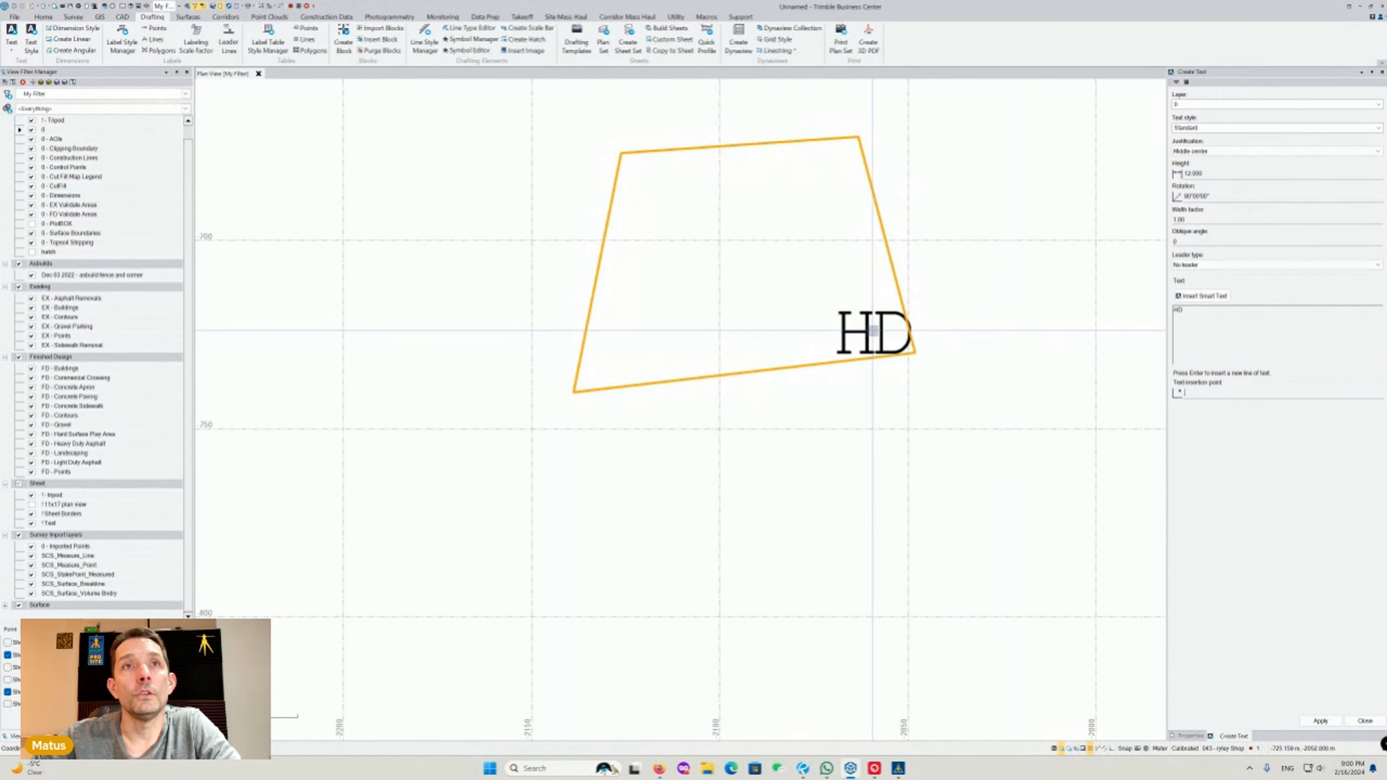
left_click(735, 257)
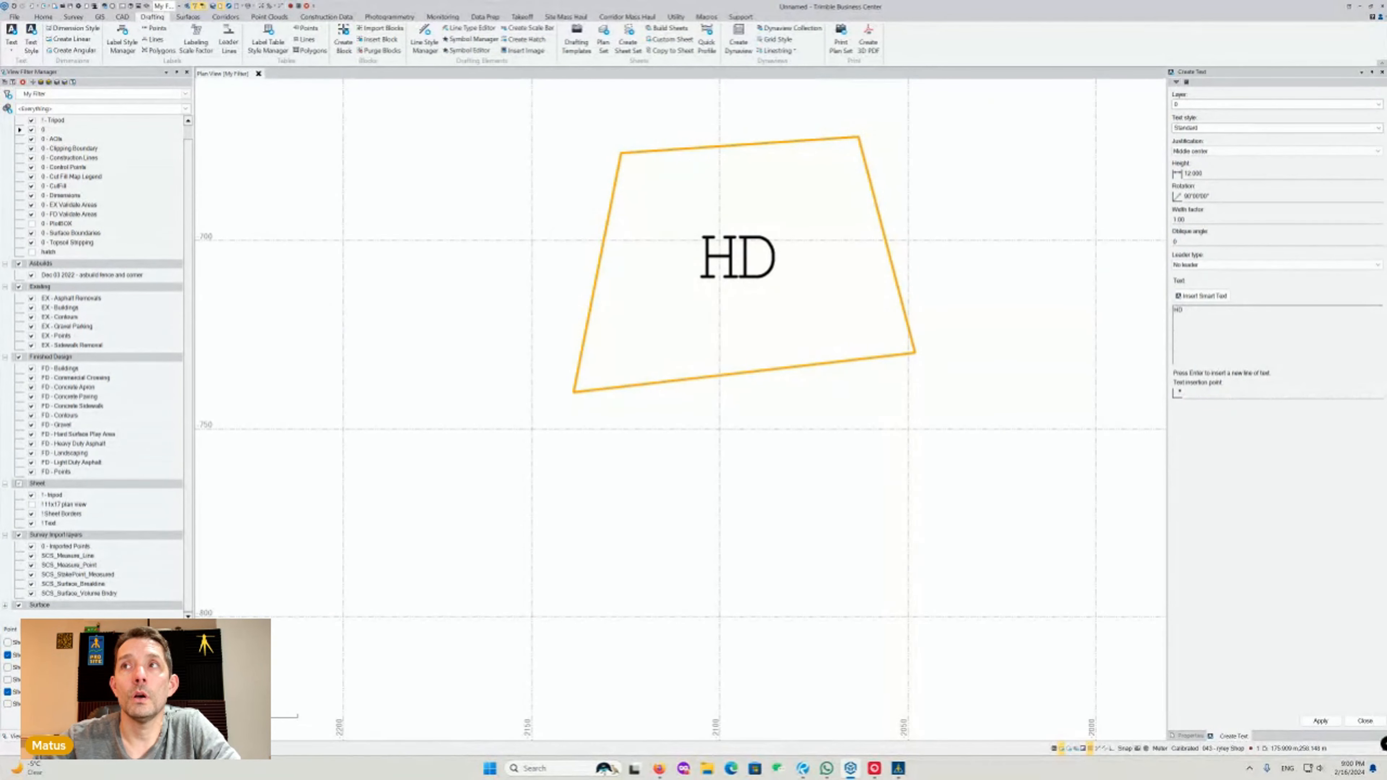
key("alt+Tab")
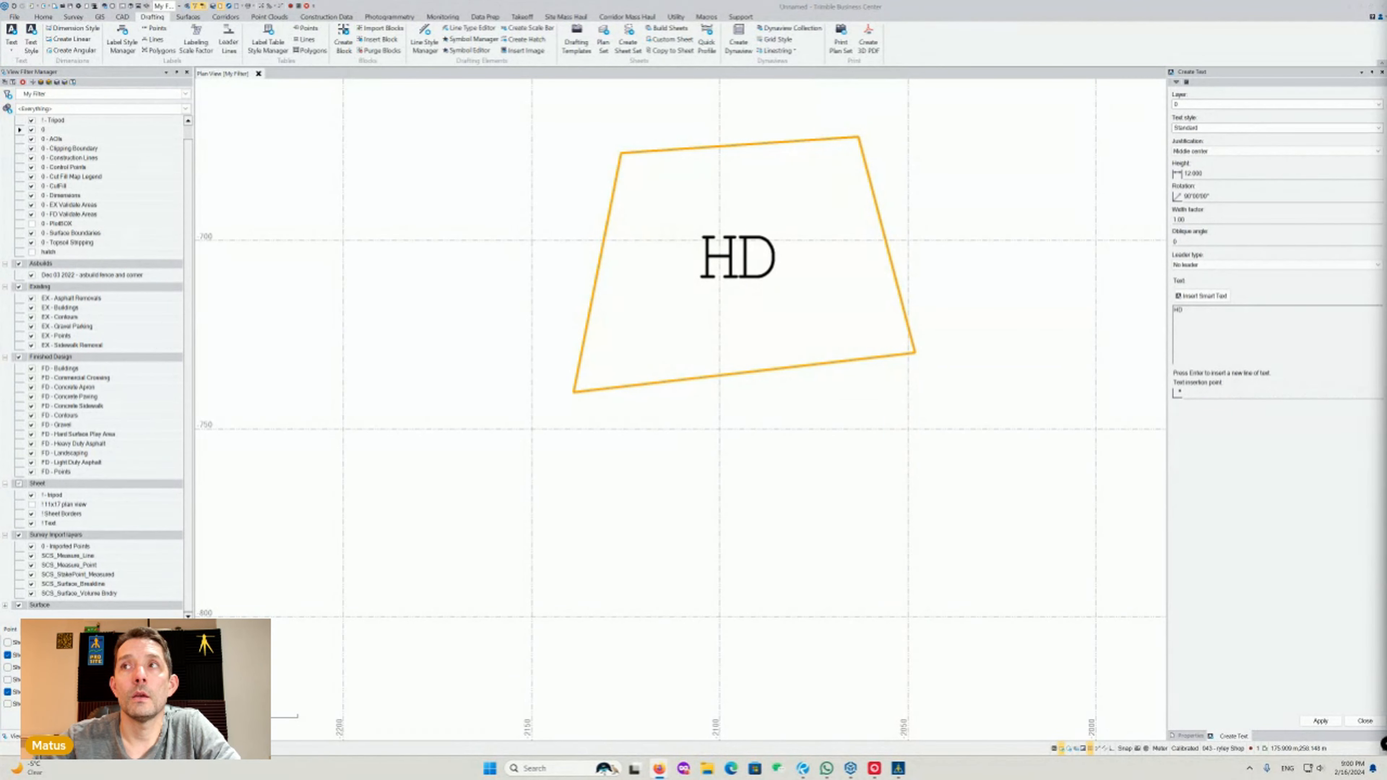